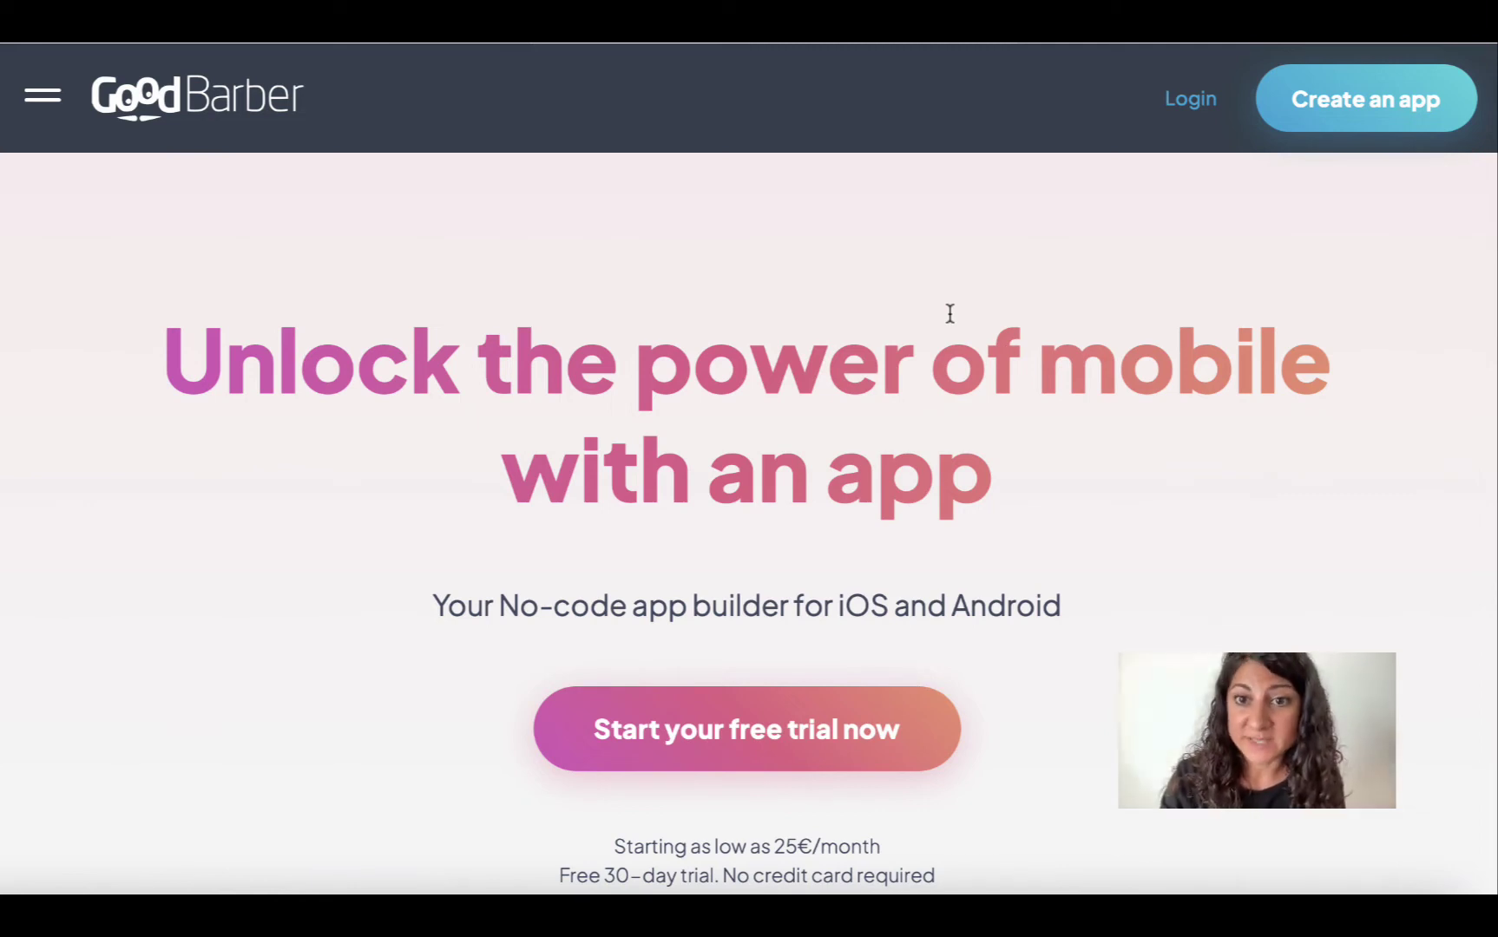
# Look through the GoodBarber homepage, including the language choices in its footer, and return to its beginning
pyautogui.scroll(-1, 949, 314)
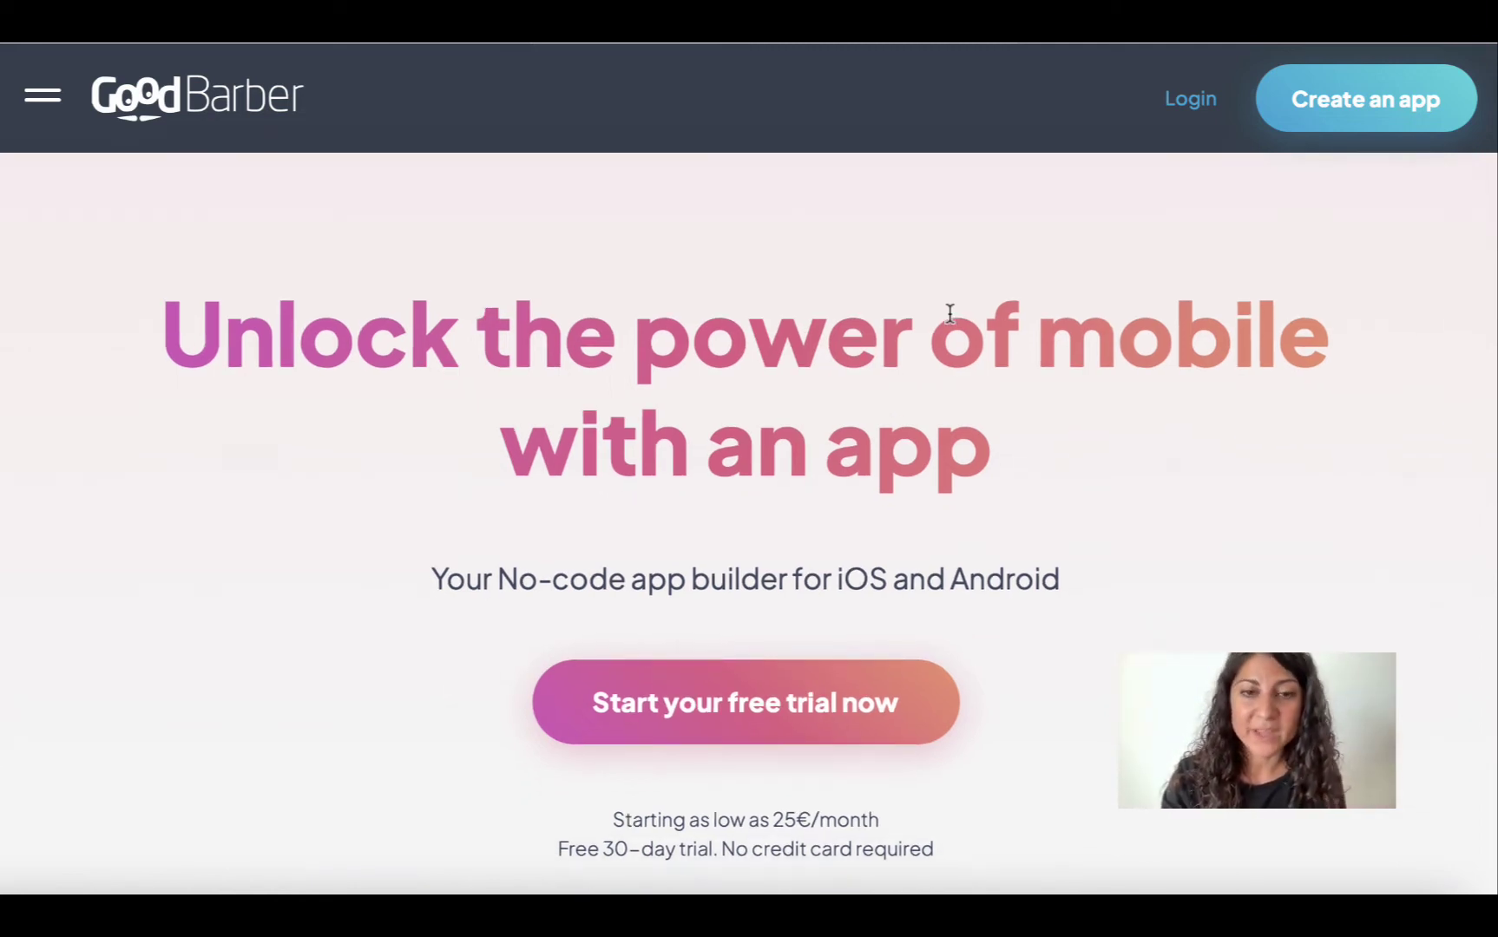
pyautogui.scroll(-10, 950, 313)
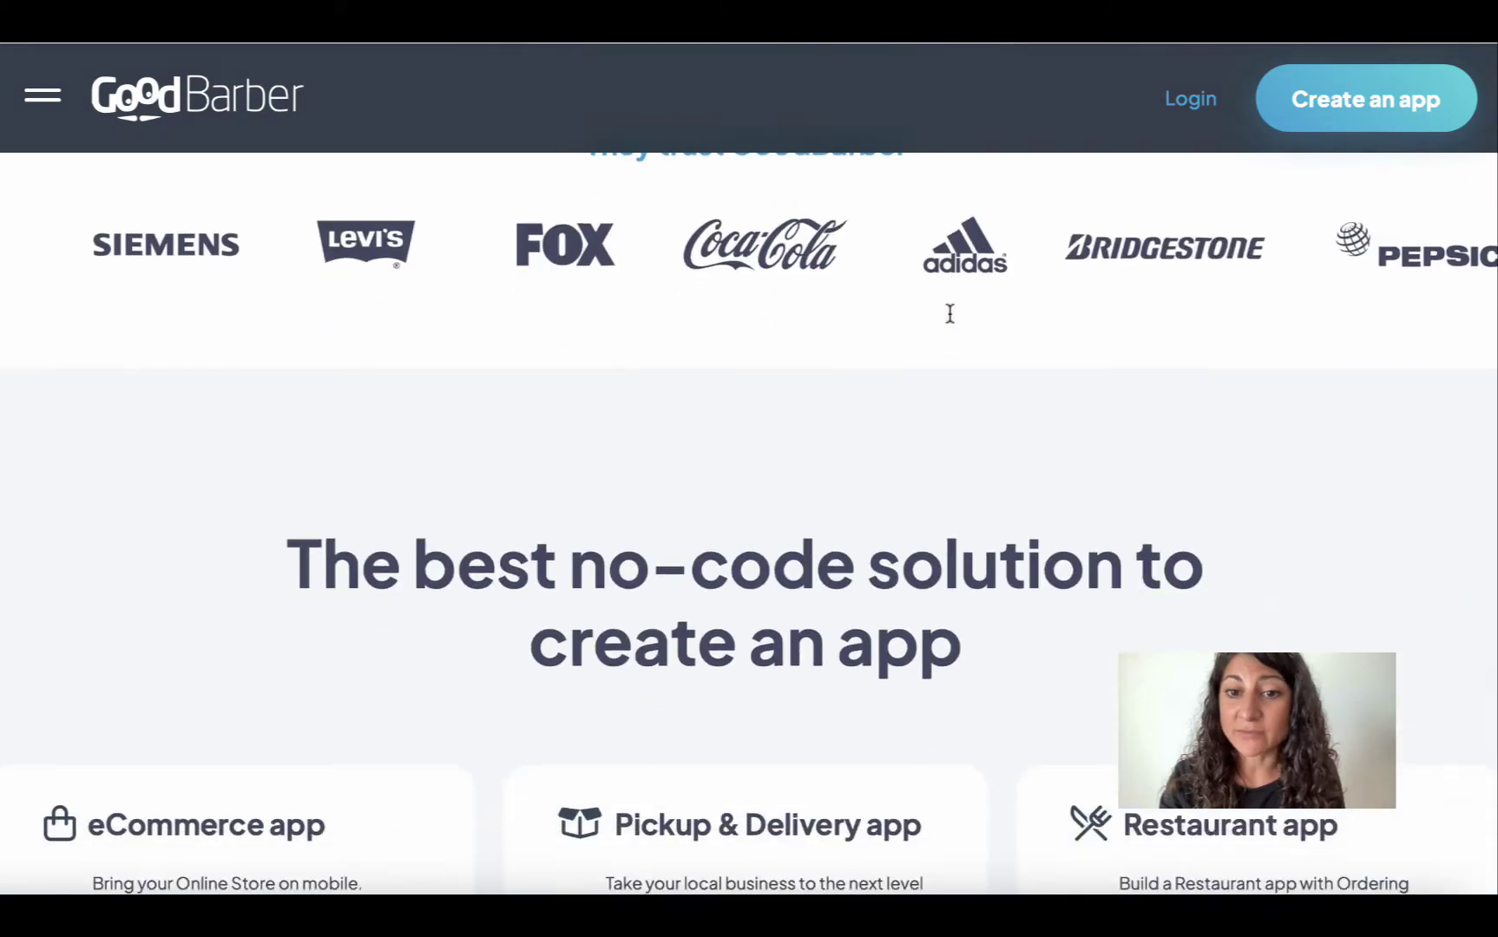
pyautogui.scroll(-3, 950, 313)
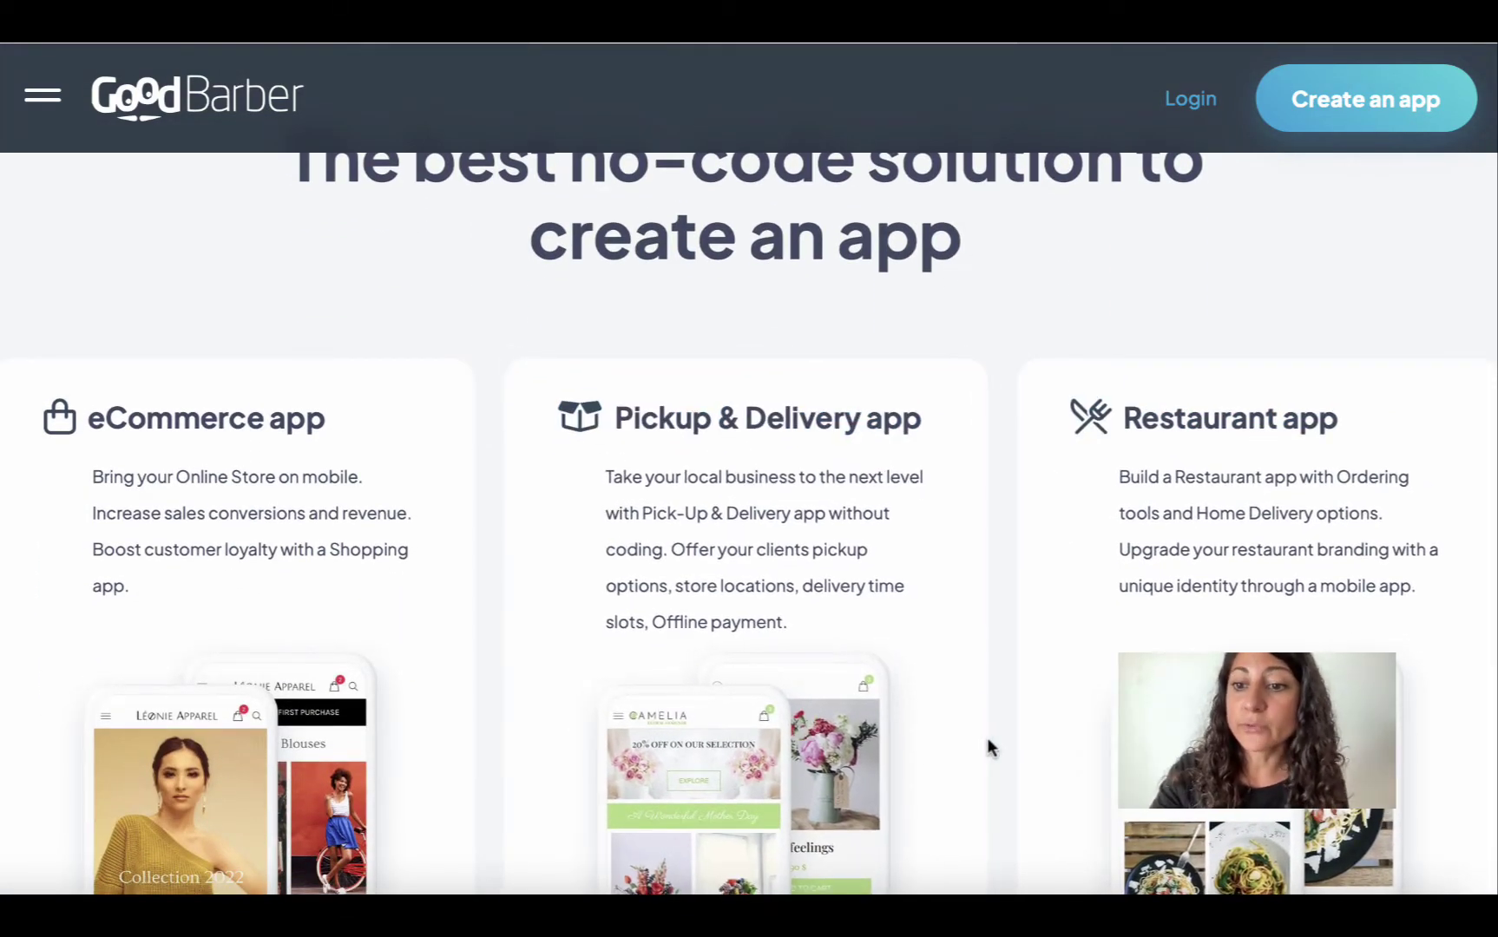
pyautogui.scroll(-5, 989, 747)
pyautogui.scroll(-15, 985, 738)
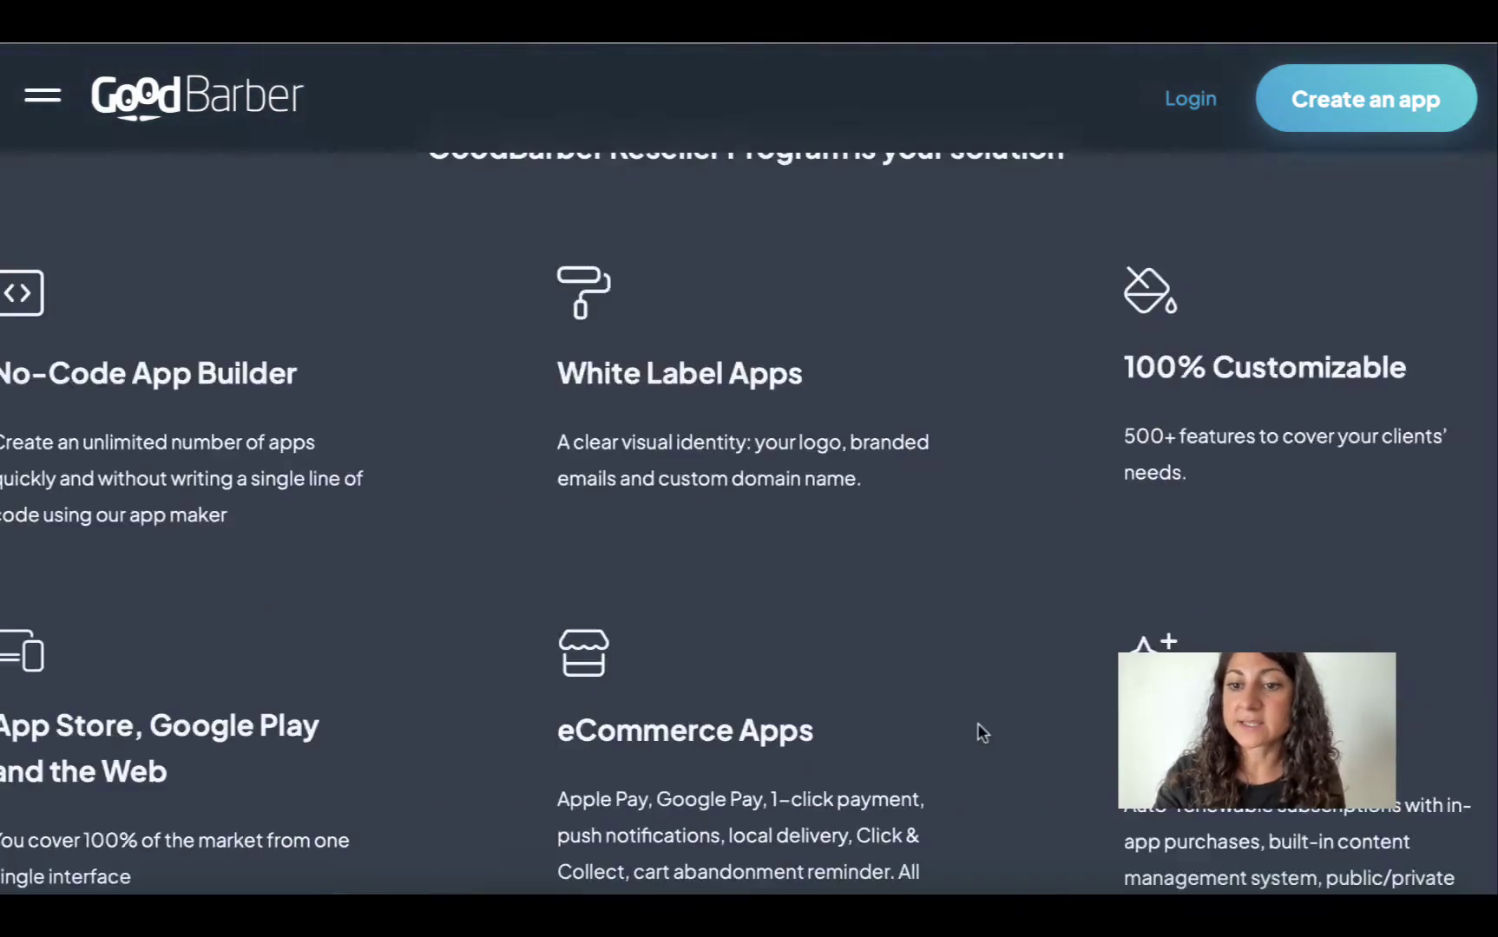
pyautogui.scroll(-10, 978, 727)
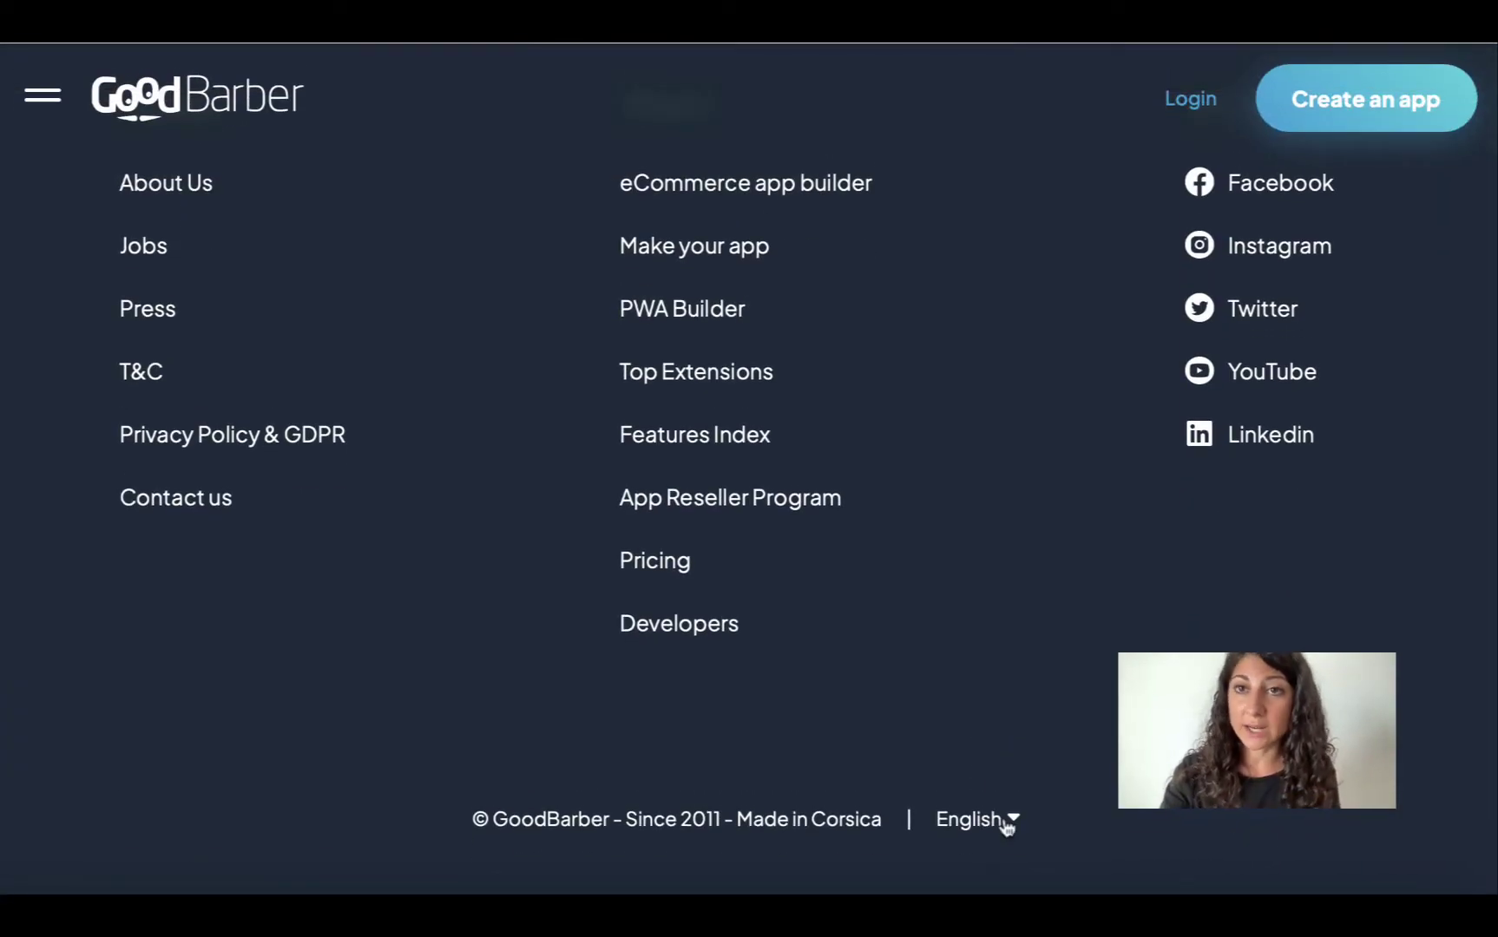
pyautogui.click(1009, 821)
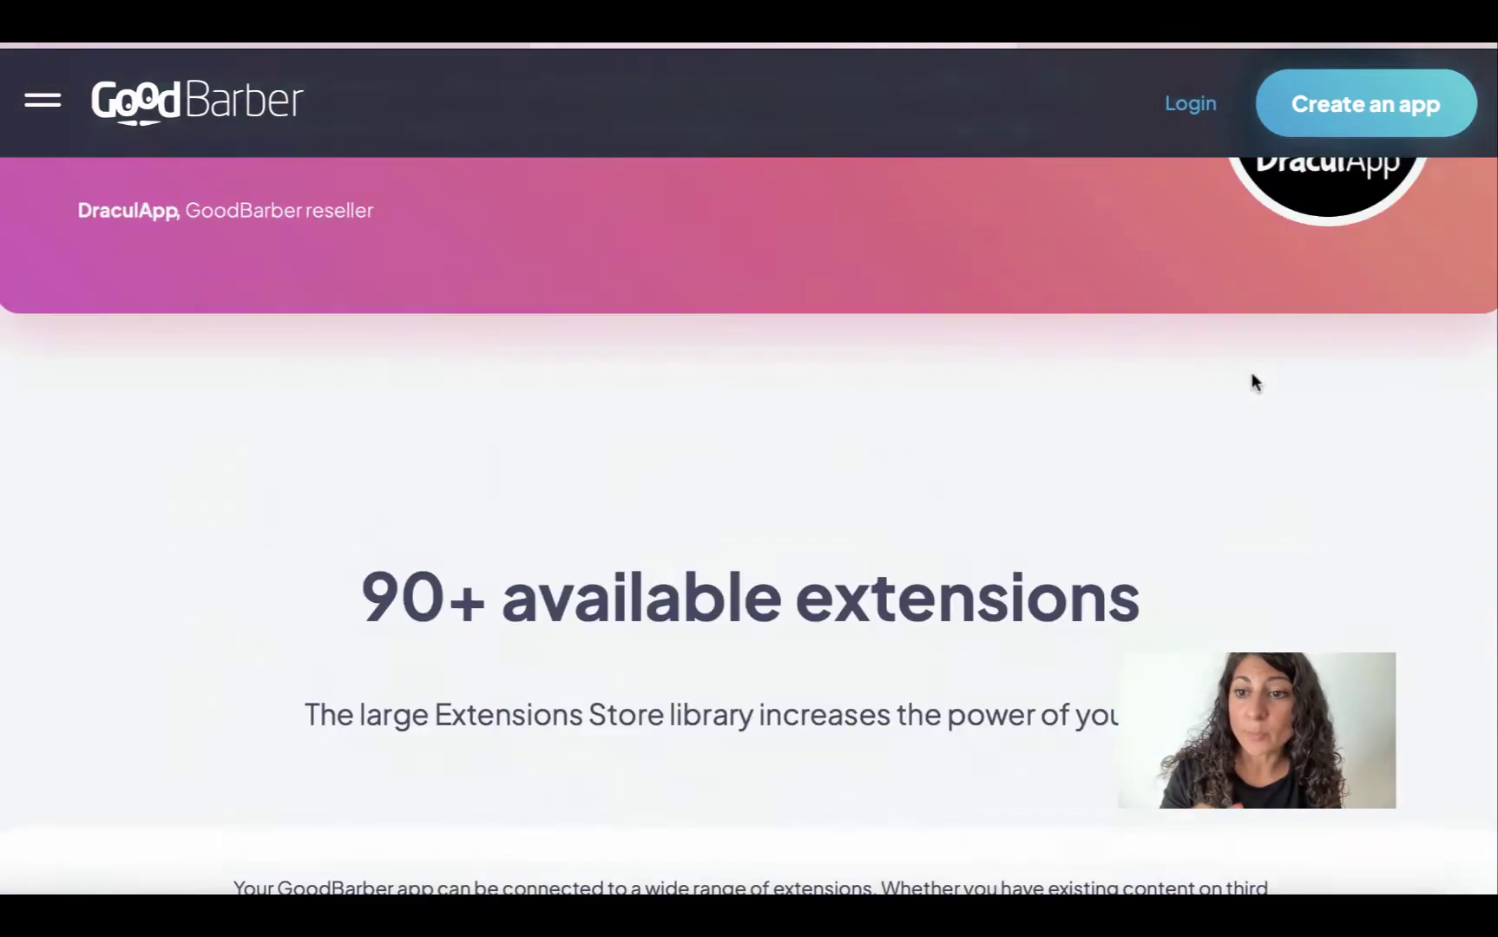
pyautogui.scroll(20, 1251, 372)
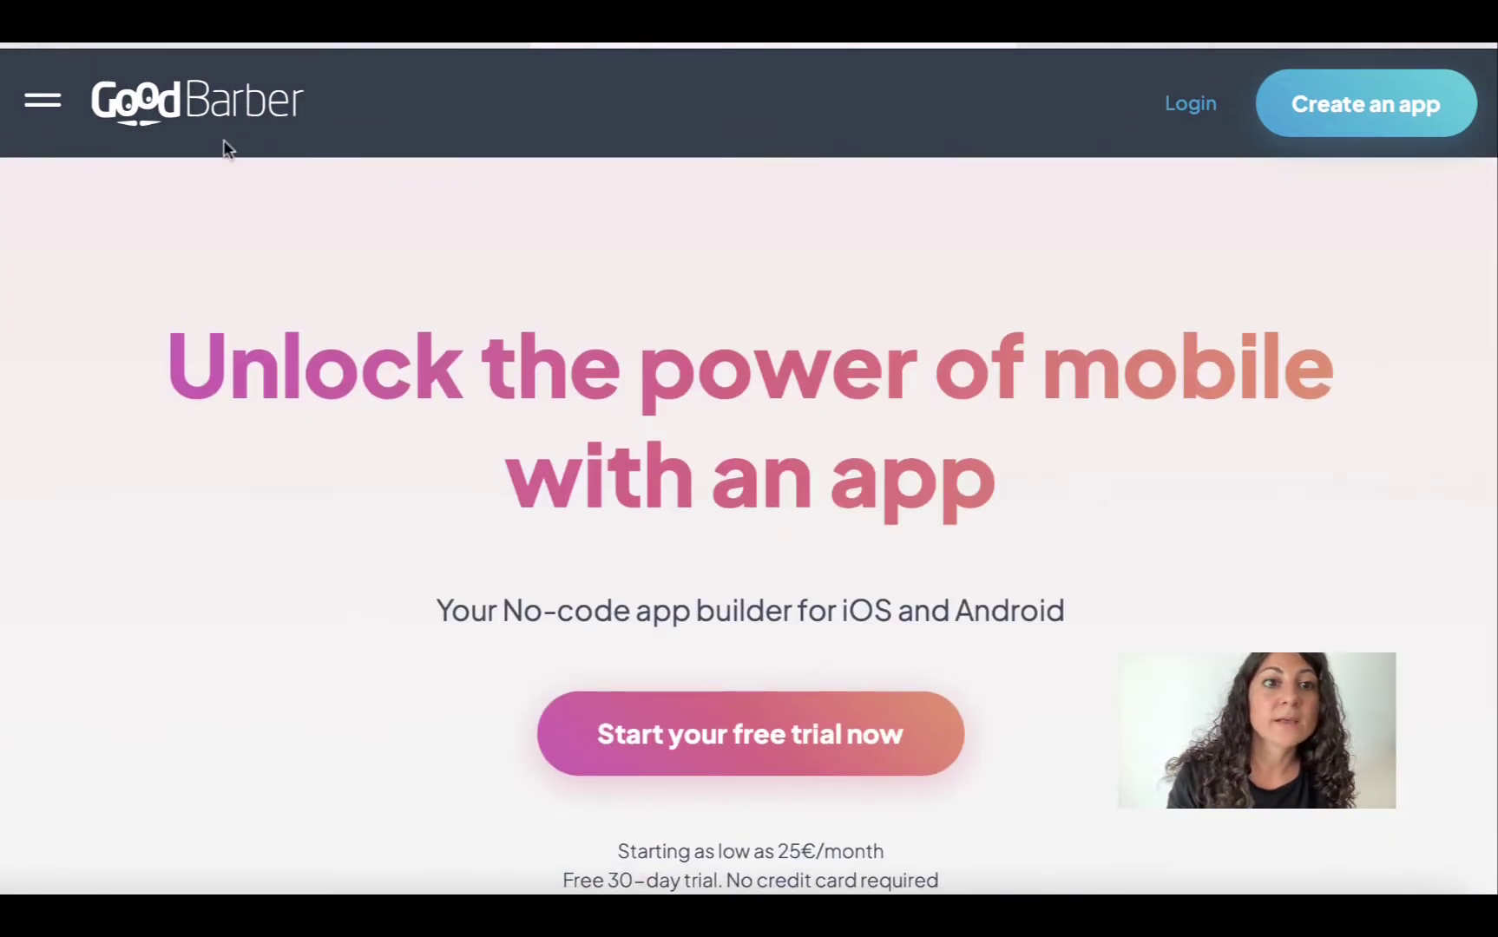
# Open the overview page of all GoodBarber app solutions
pyautogui.click(46, 110)
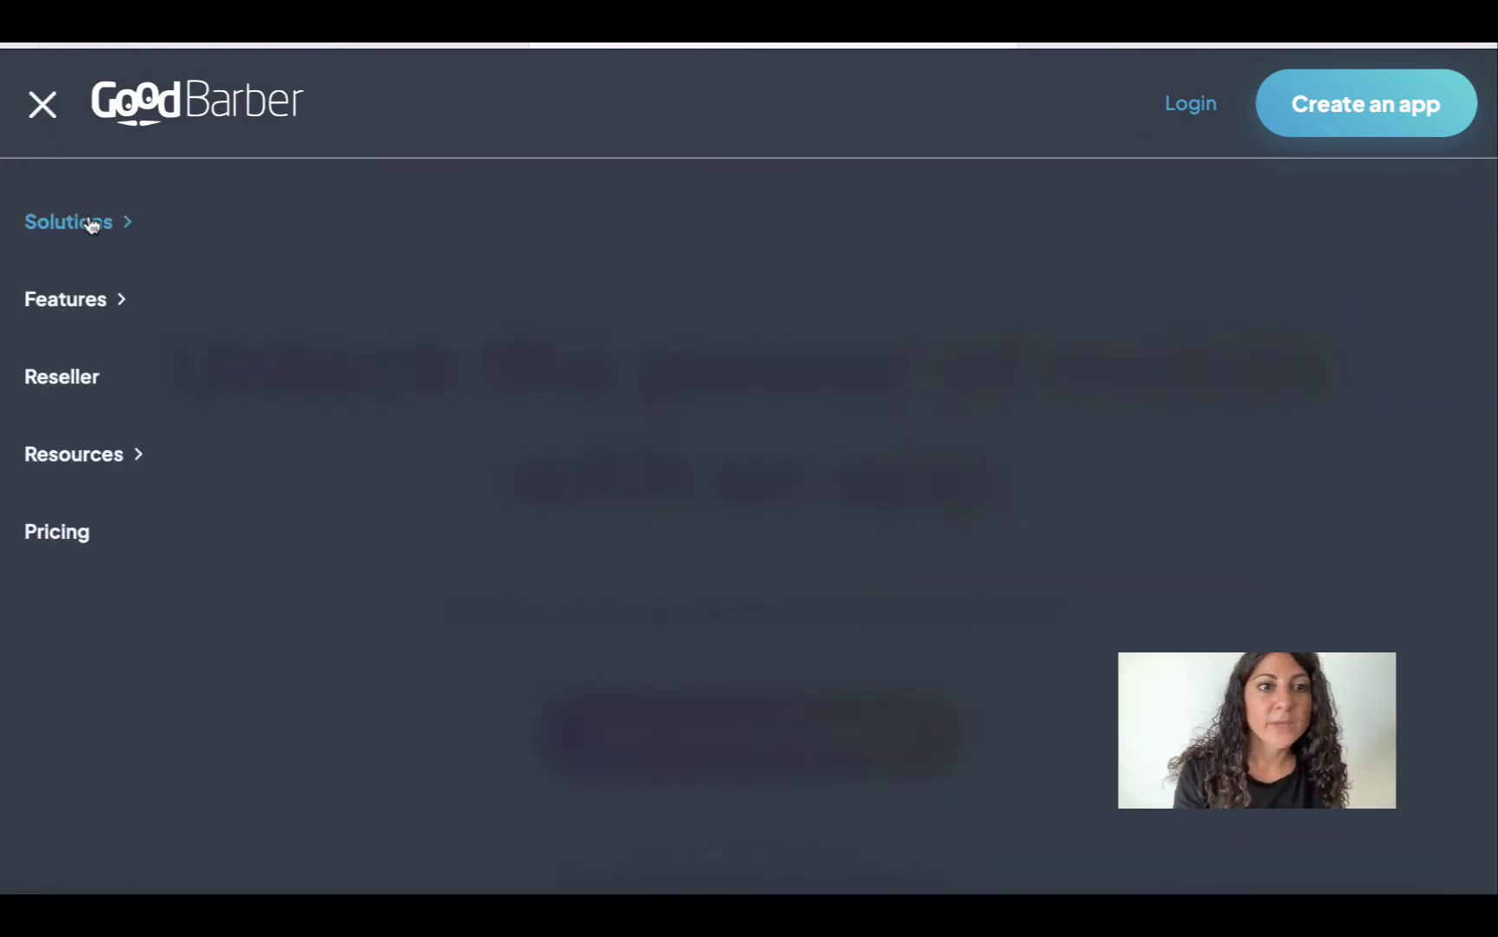
pyautogui.click(91, 225)
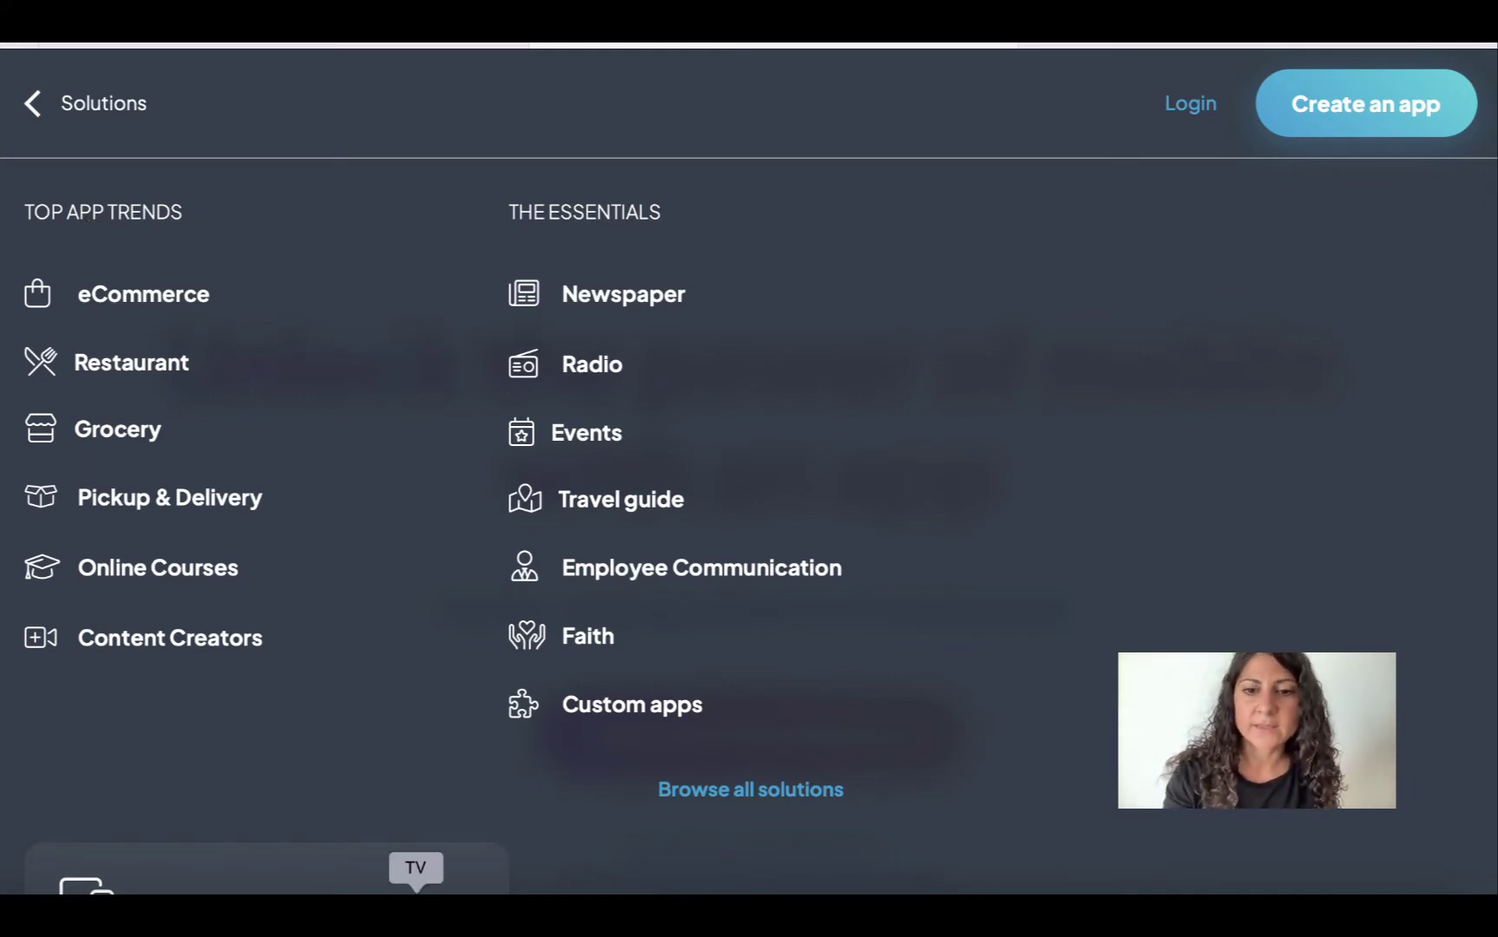
pyautogui.click(764, 788)
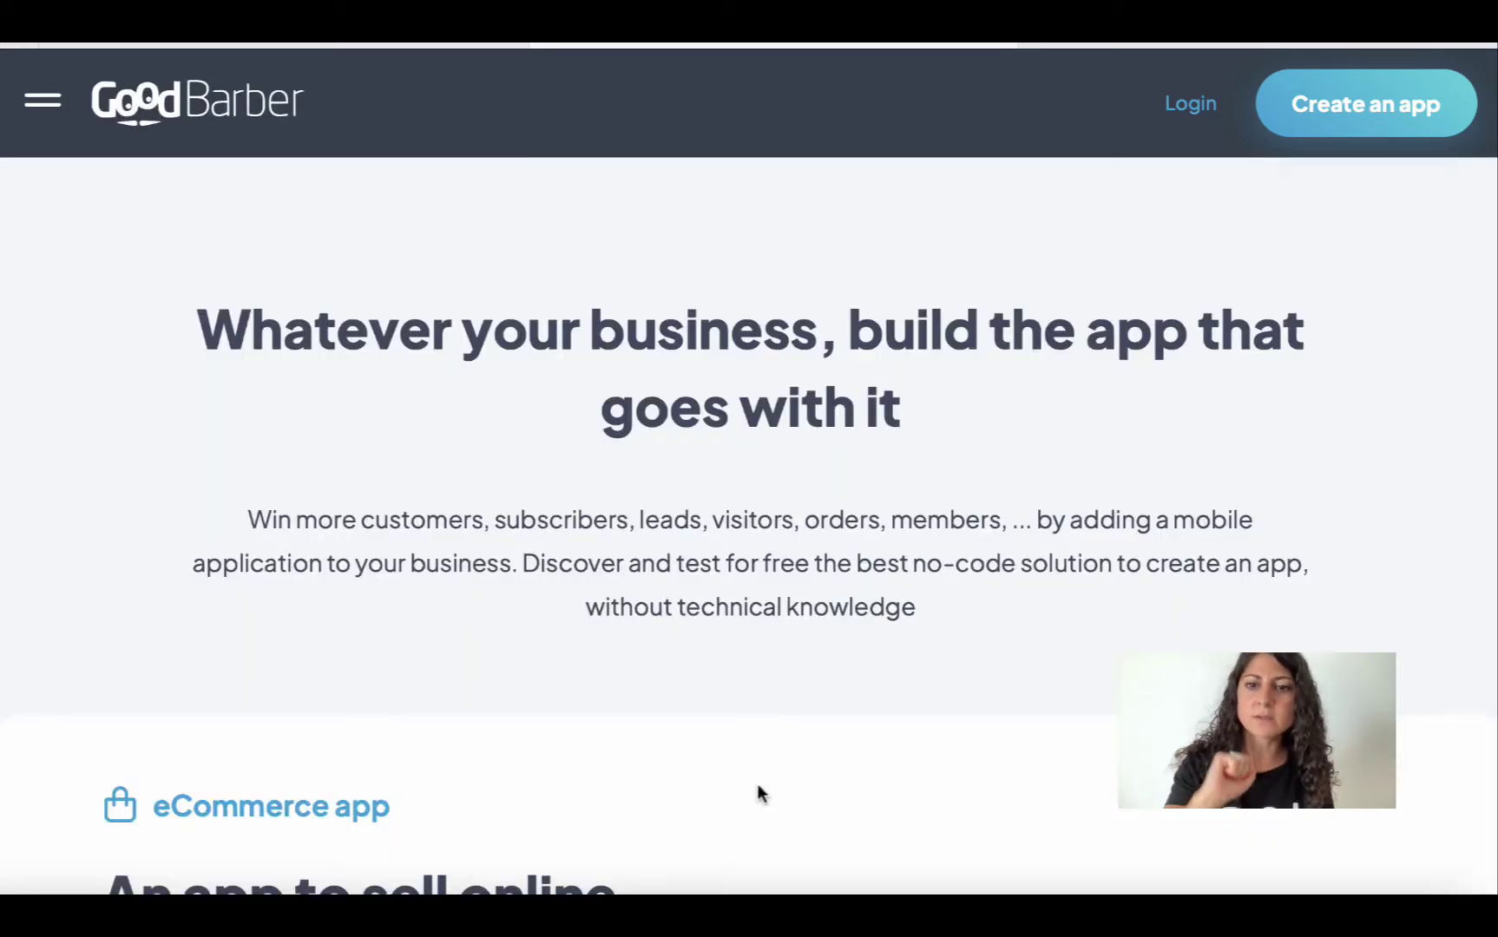
# Examine the solutions on offer, including the eCommerce, Restaurant, Pickup & Delivery and Newspapers apps, and return to the eCommerce section
pyautogui.scroll(-6, 759, 792)
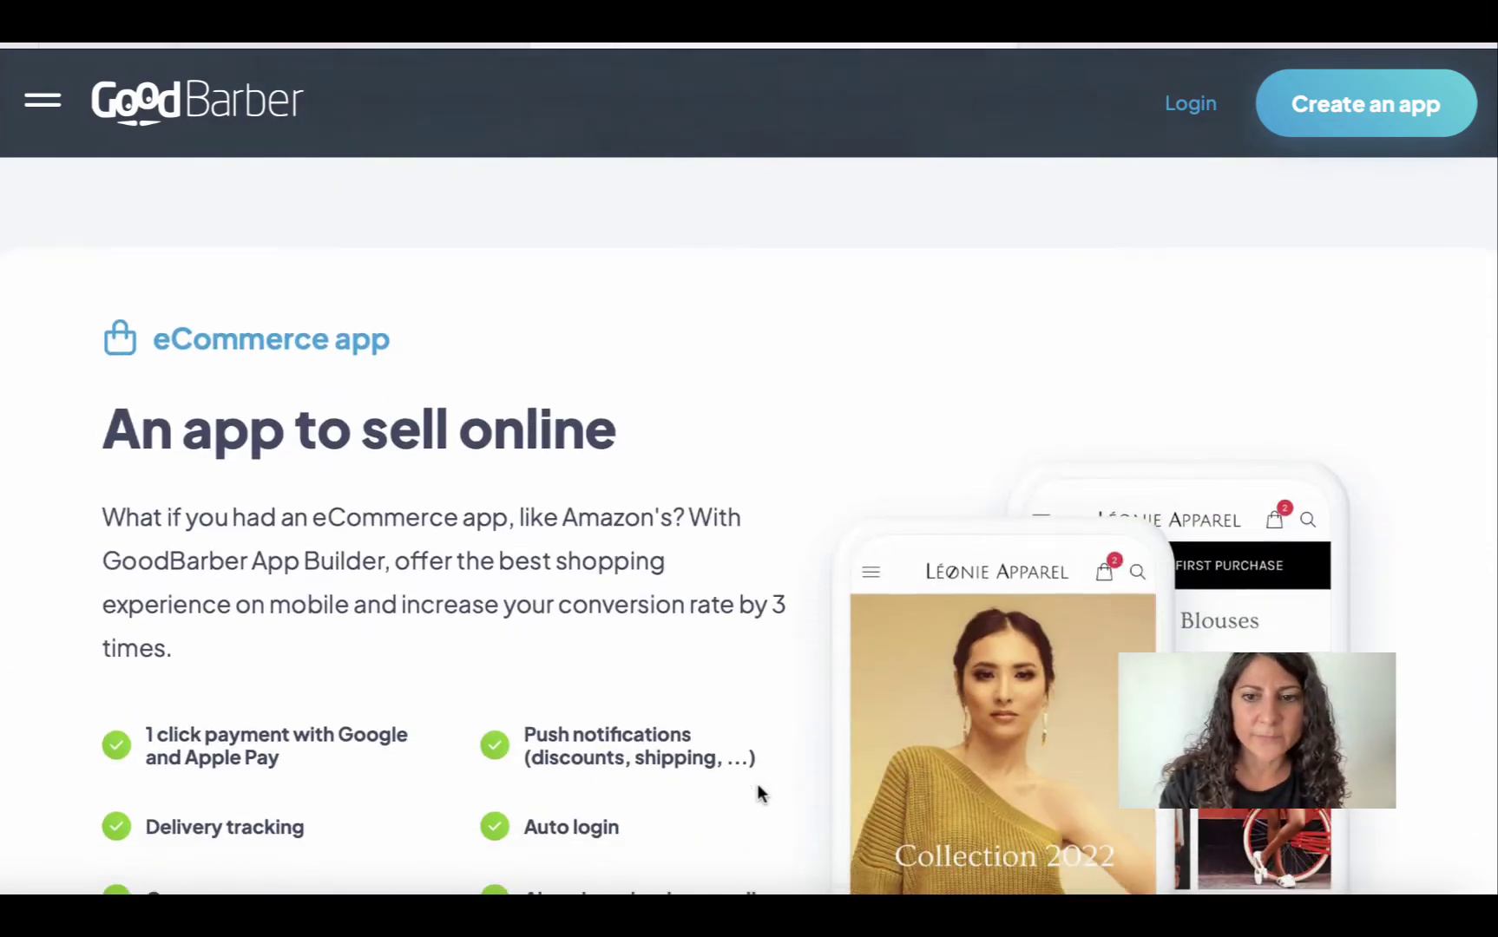
pyautogui.scroll(-5, 757, 793)
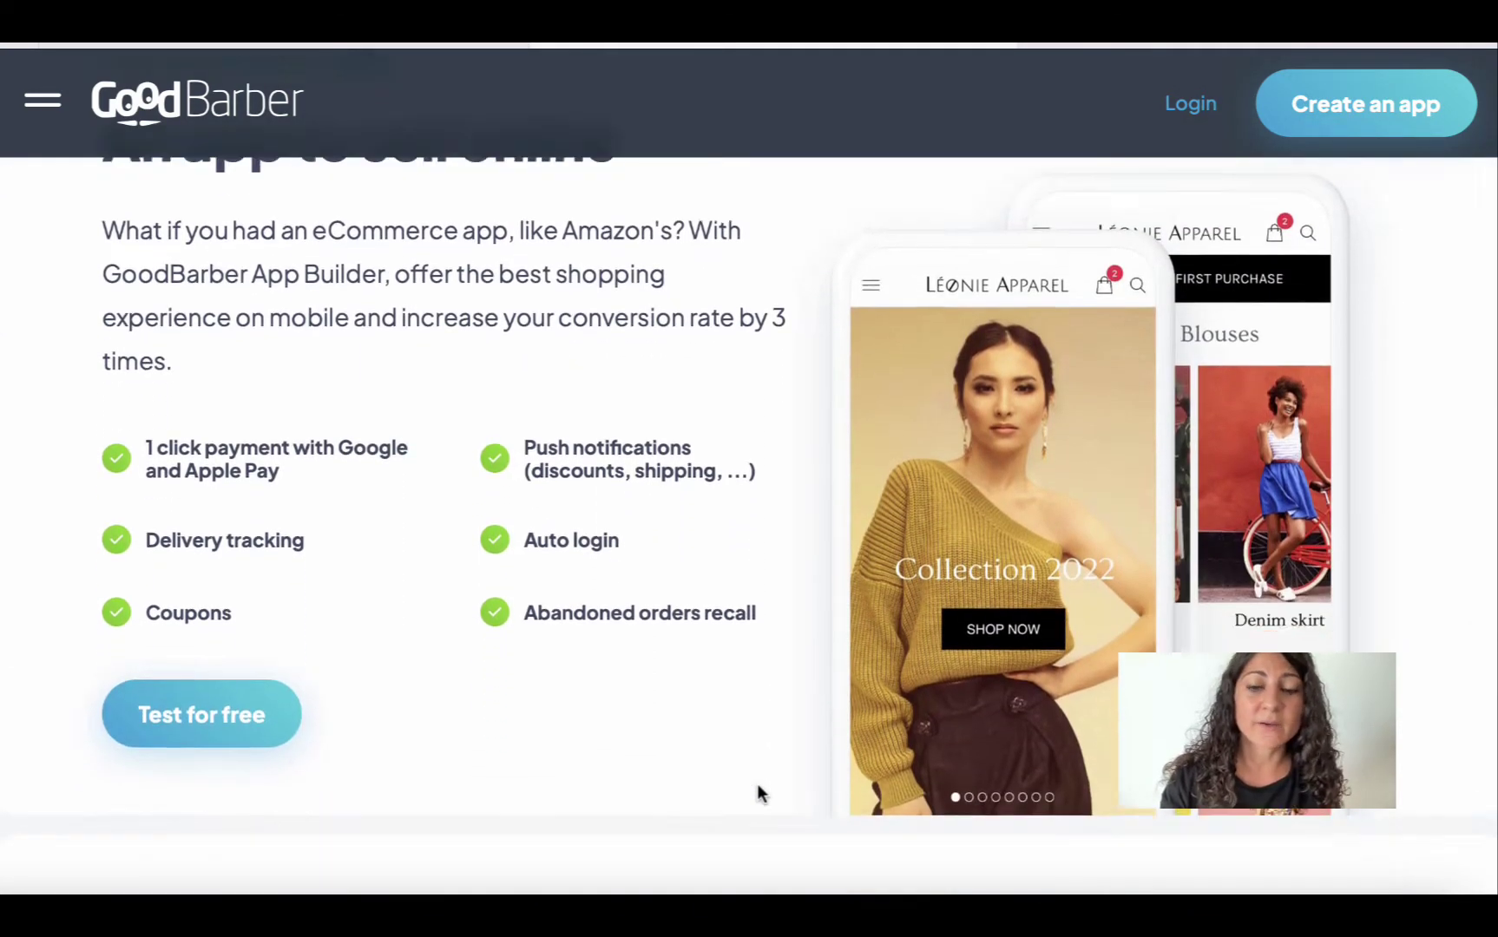
pyautogui.scroll(-6, 757, 792)
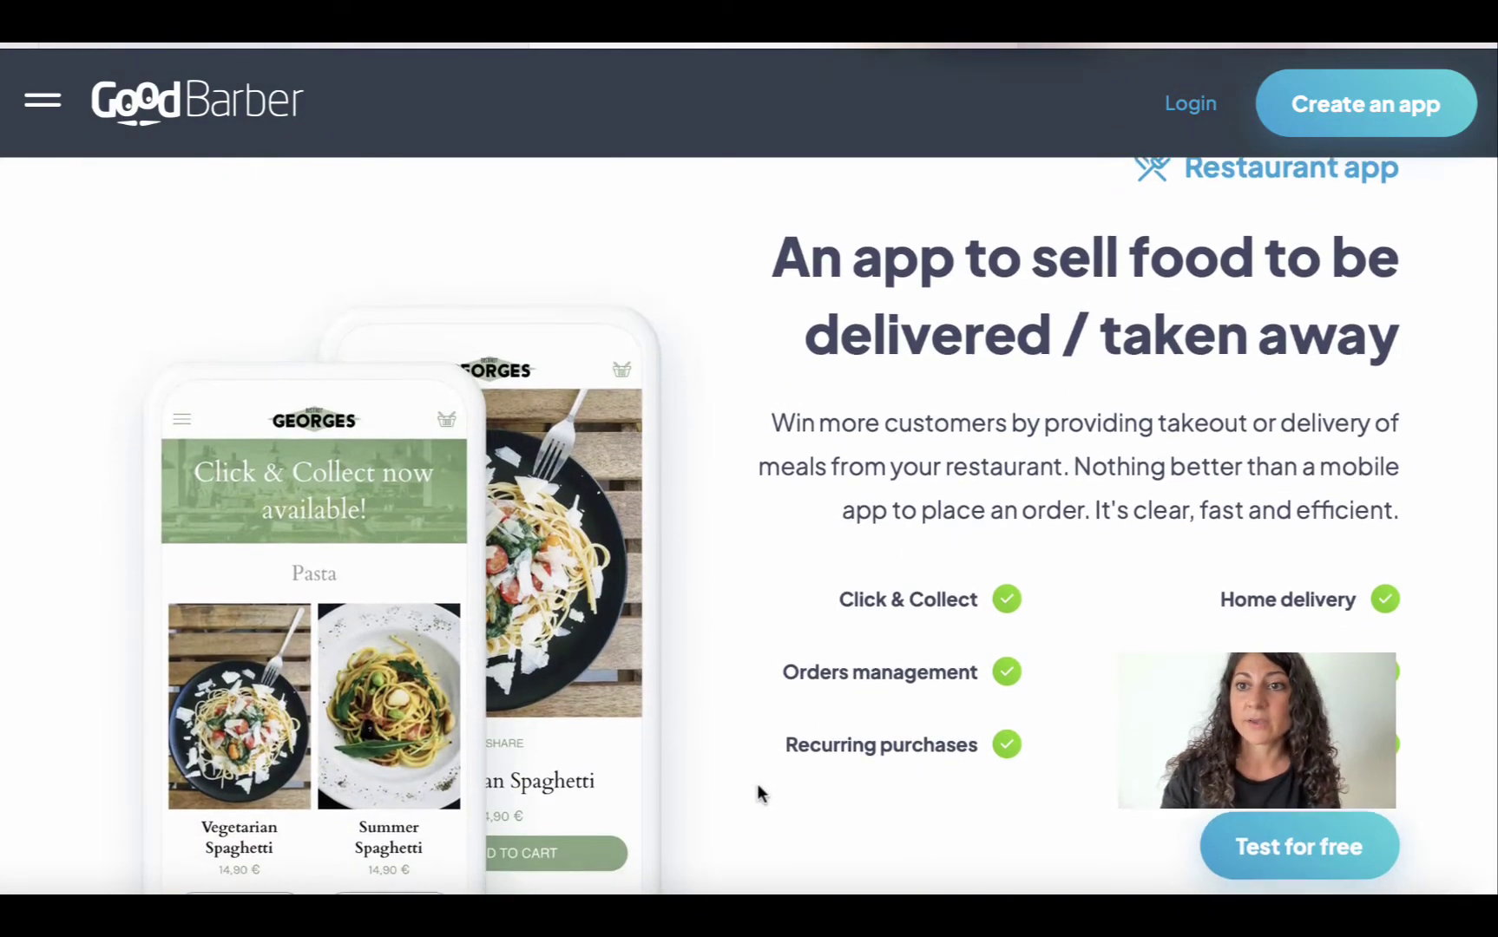
pyautogui.scroll(10, 757, 791)
pyautogui.scroll(-6, 757, 792)
pyautogui.scroll(-12, 757, 792)
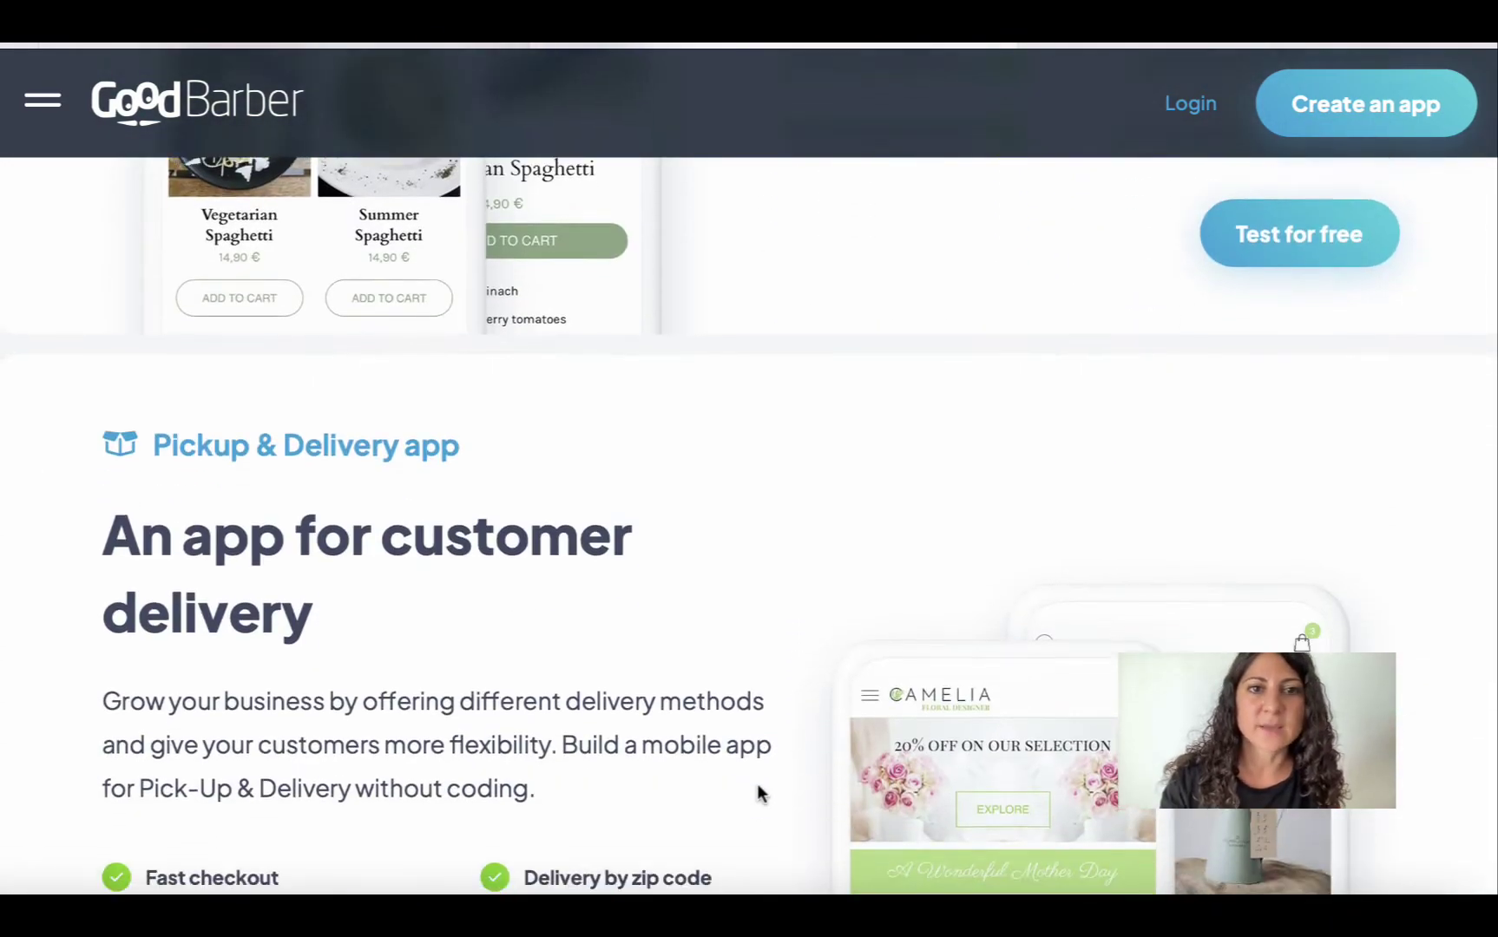
pyautogui.scroll(-10, 757, 792)
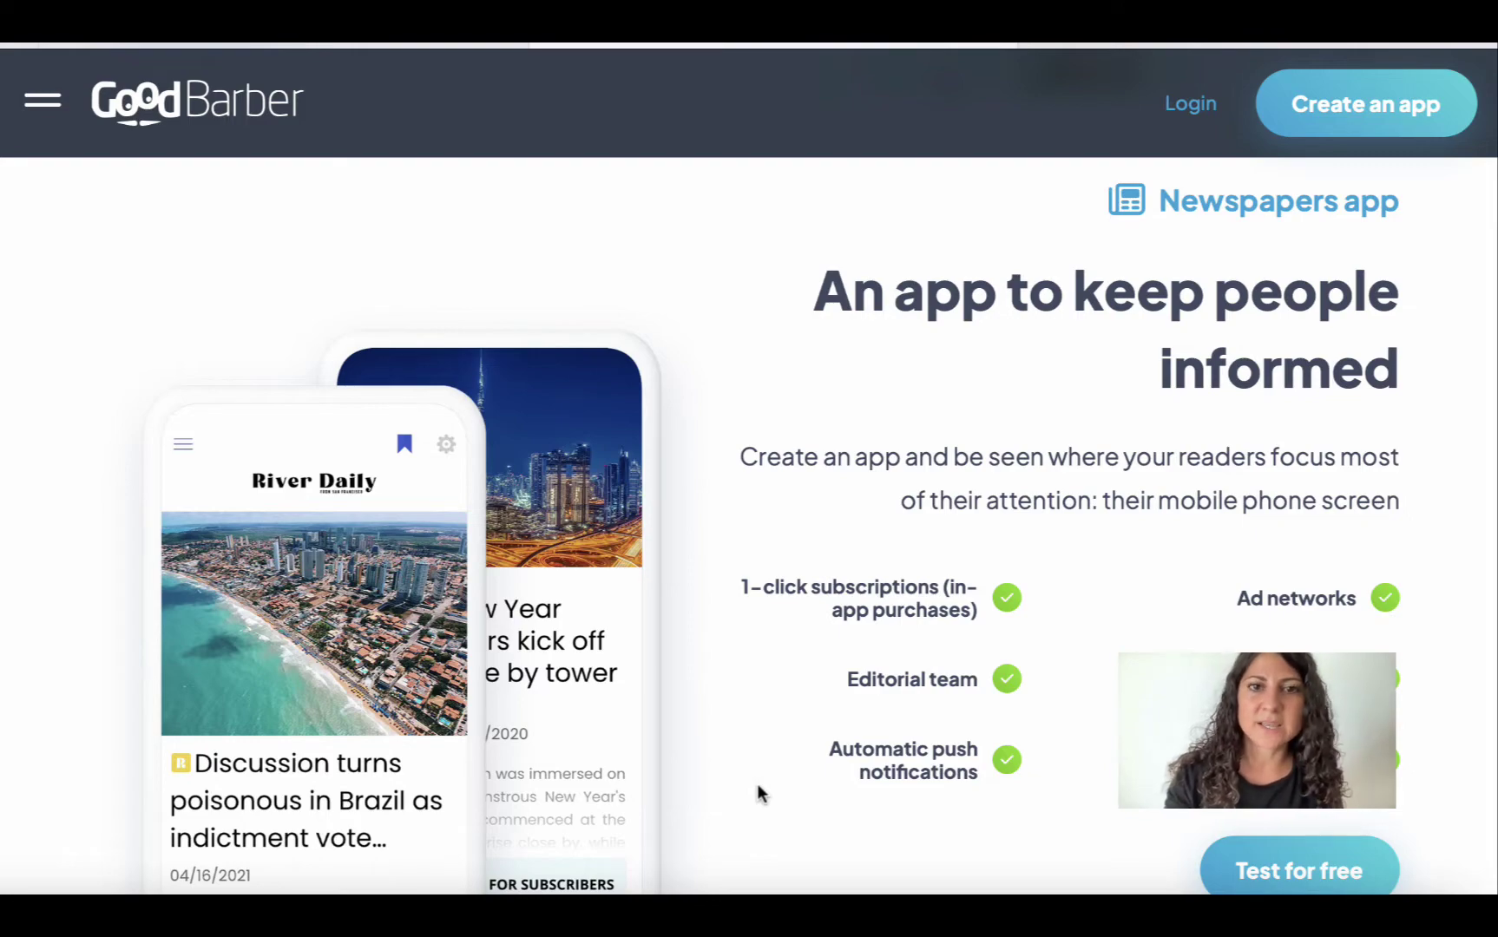
pyautogui.scroll(20, 759, 793)
pyautogui.scroll(3, 757, 792)
pyautogui.scroll(-7, 757, 792)
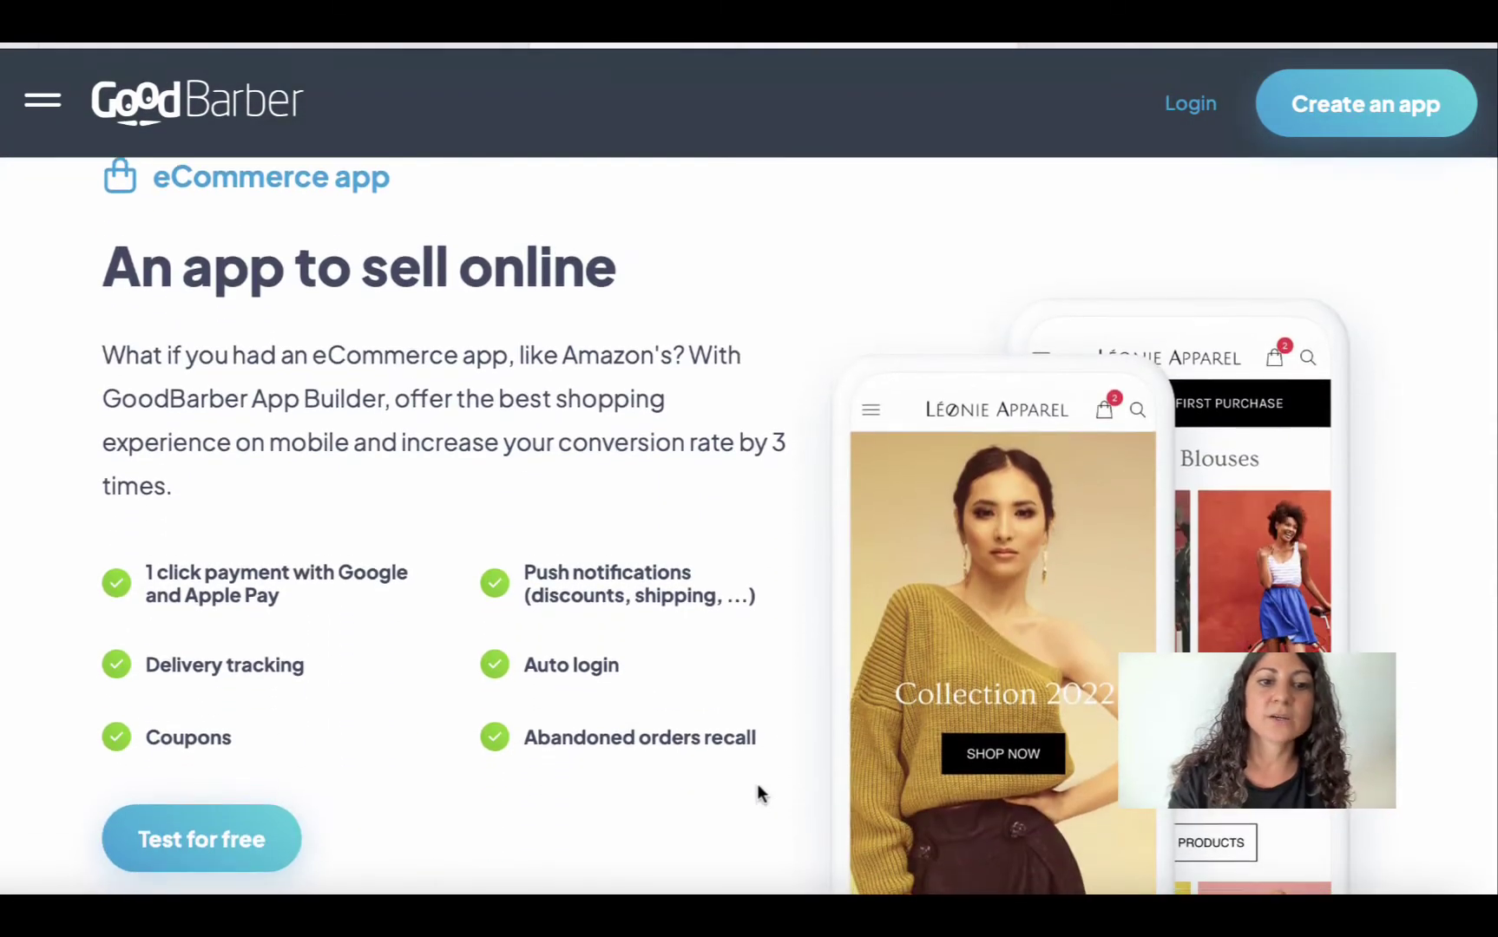
# Start the free eCommerce app test and register an account with the e-mail address and password, accepting the terms and conditions
pyautogui.click(199, 829)
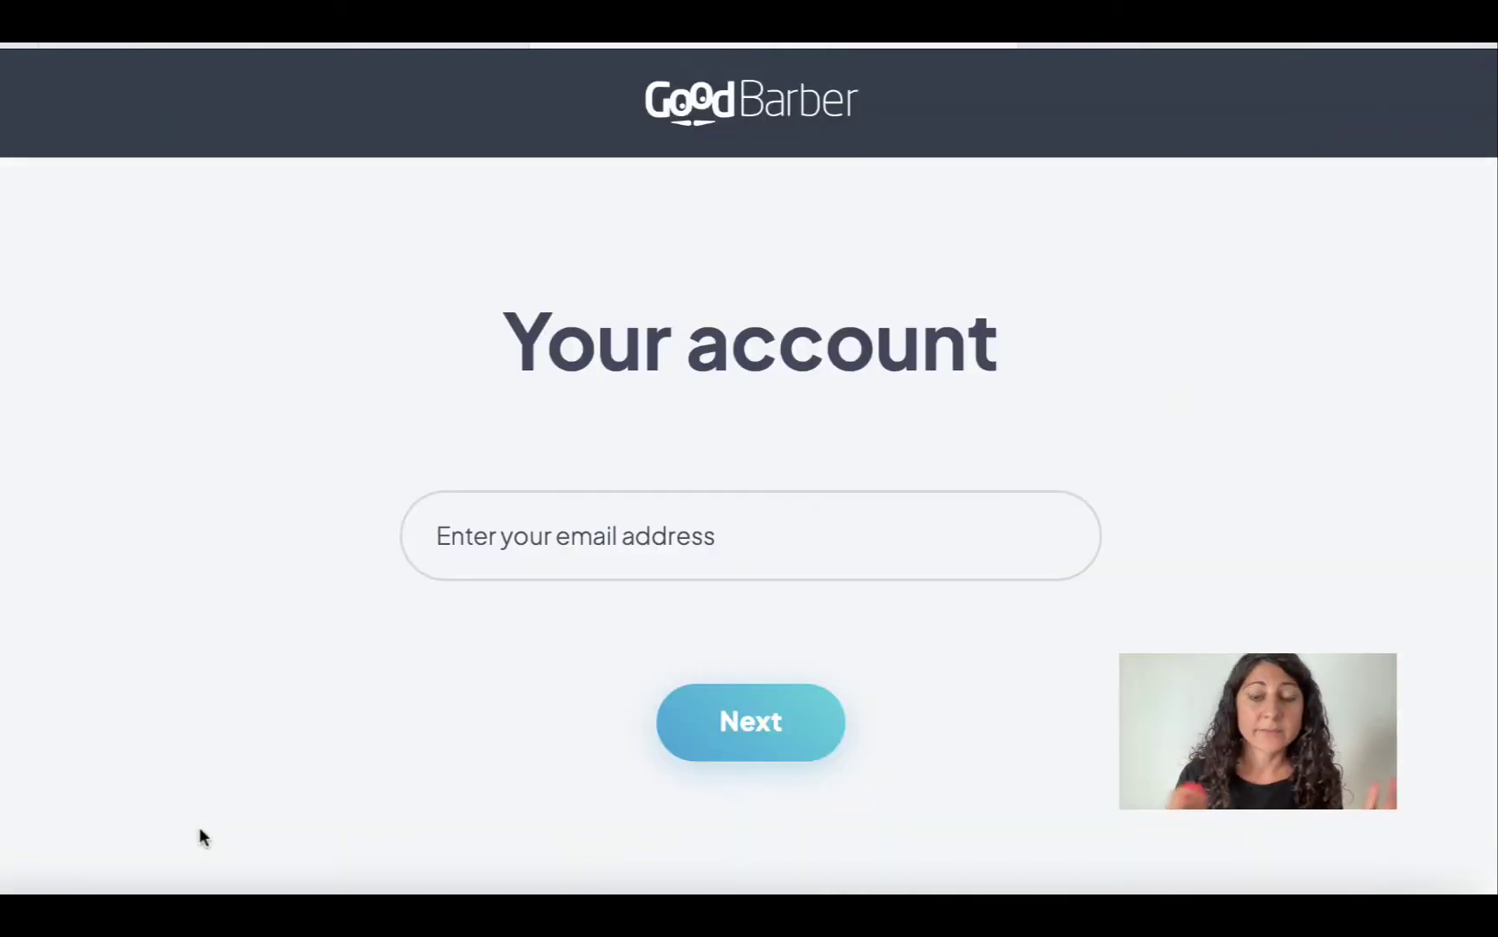
pyautogui.click(590, 553)
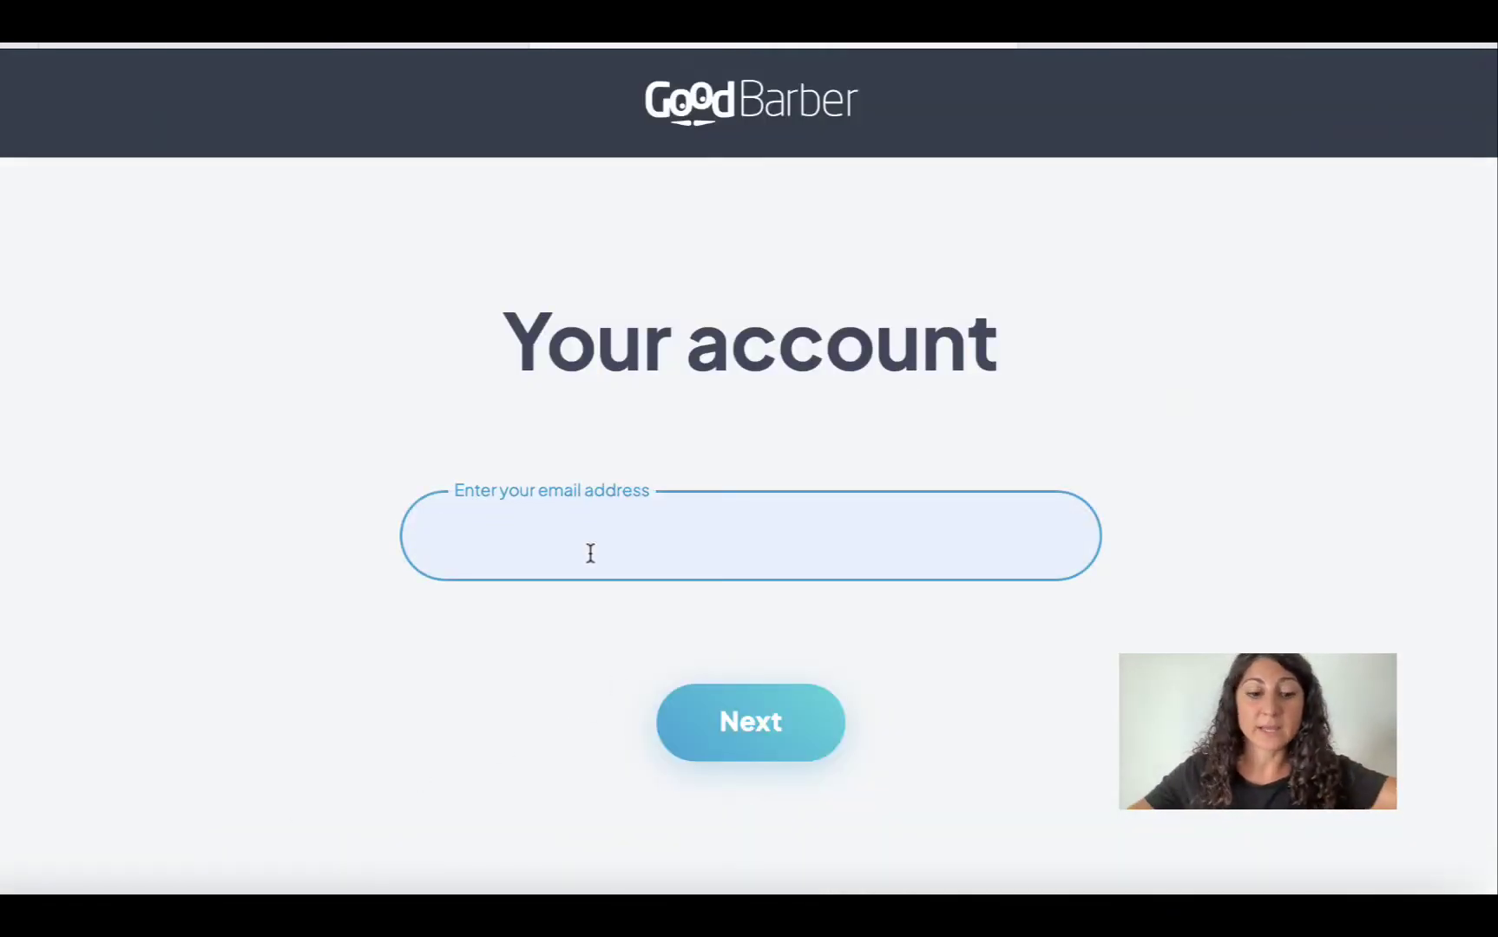
pyautogui.press('super+v')
pyautogui.click(574, 593)
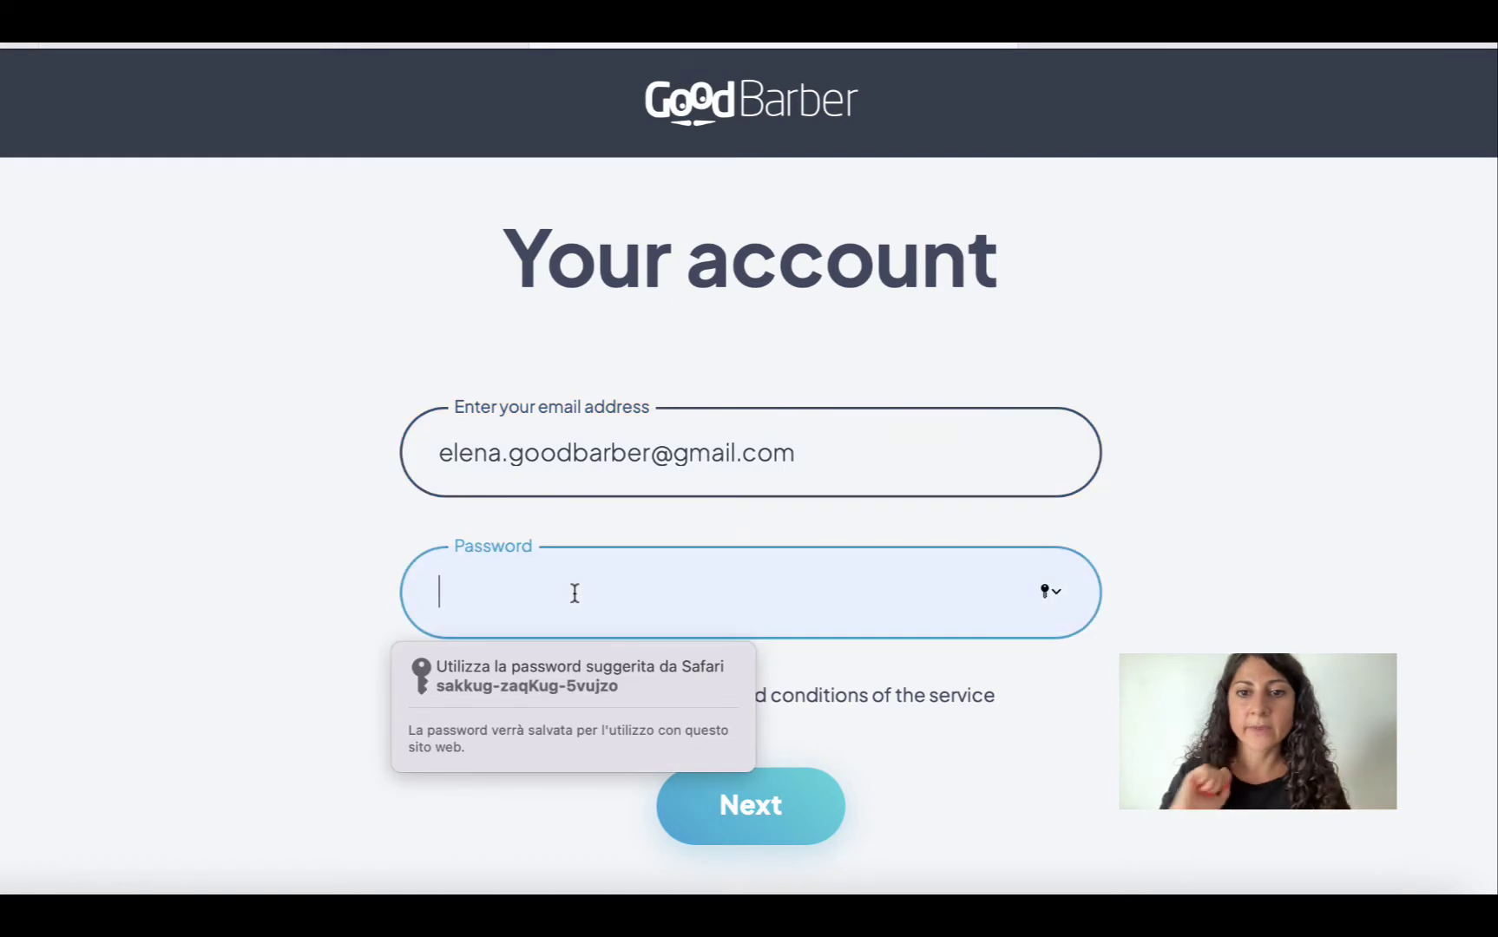
pyautogui.write('••••••••••')
pyautogui.click(457, 691)
pyautogui.click(686, 806)
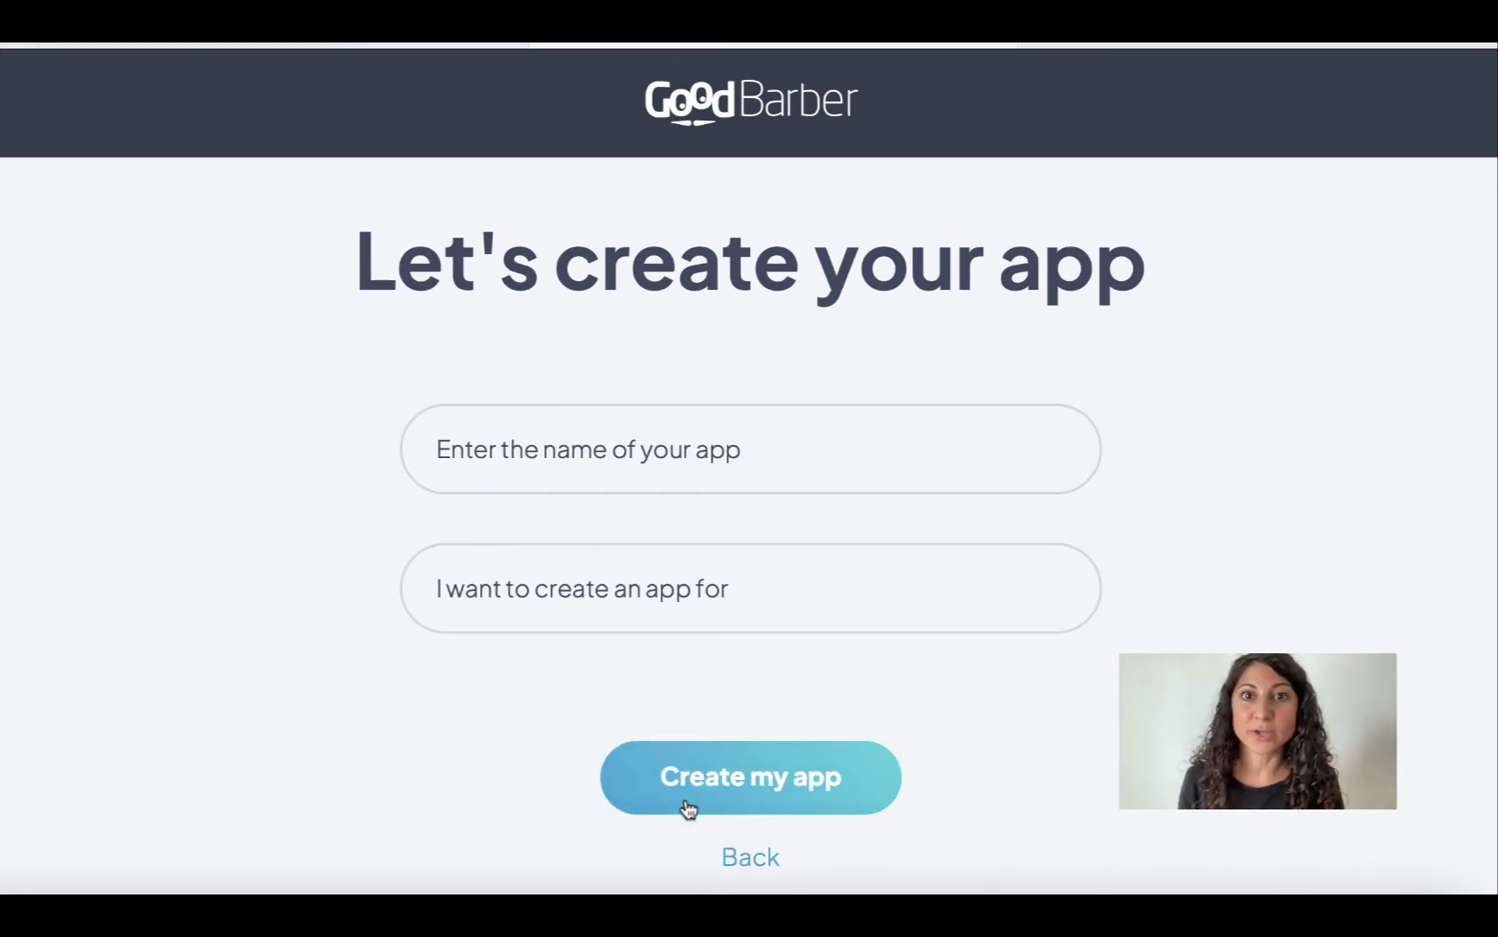
# Create an eCommerce app named Elenafashion and decline saving the account password in the browser
pyautogui.click(546, 585)
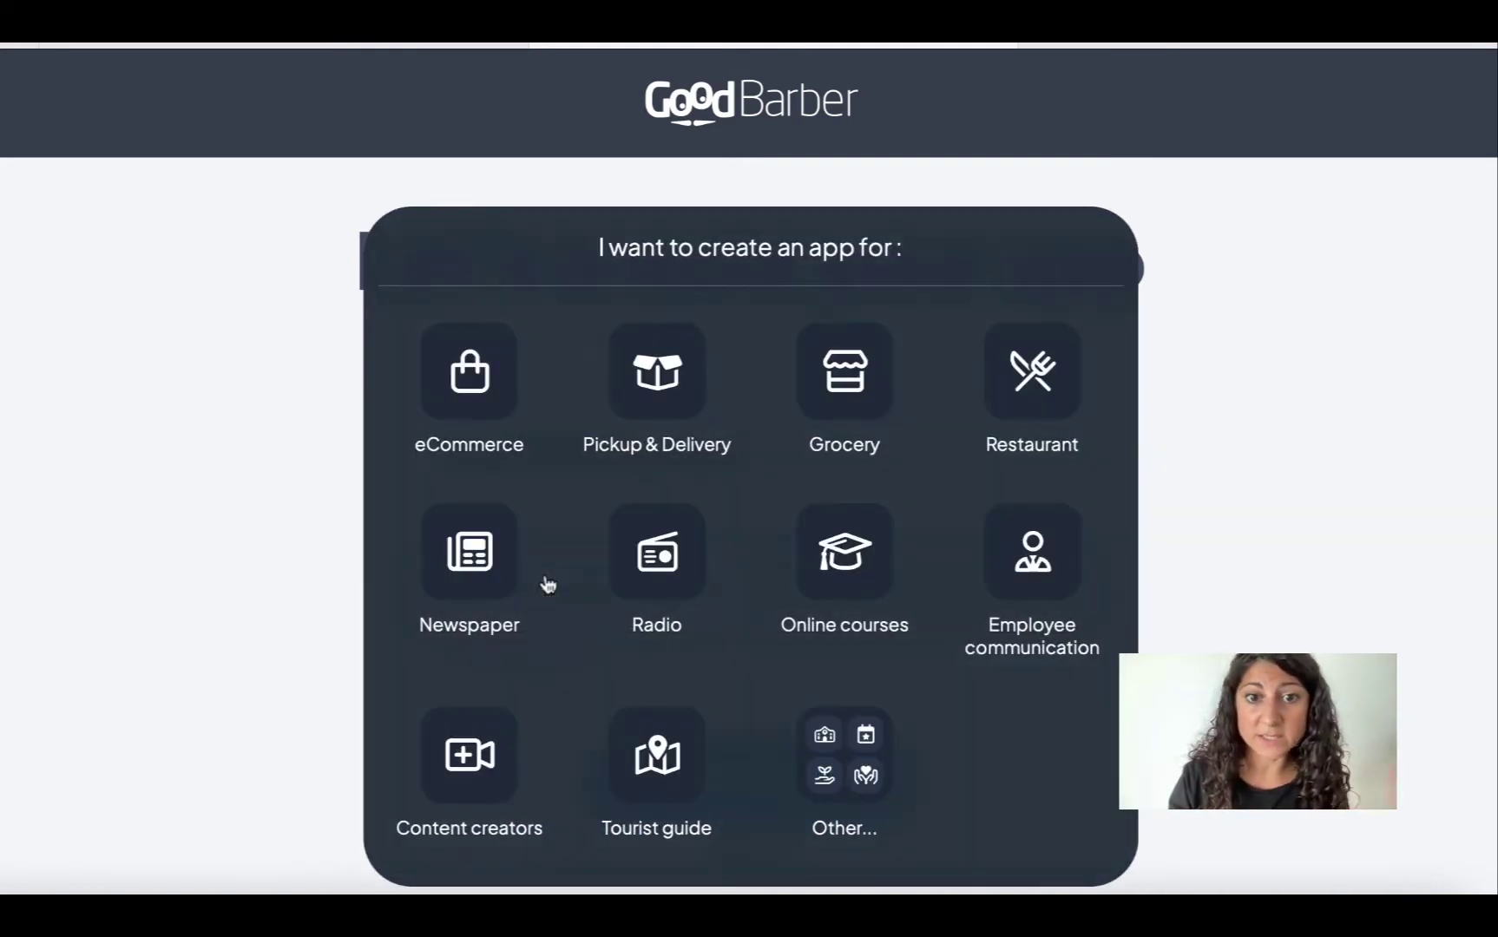
pyautogui.click(477, 384)
pyautogui.click(586, 466)
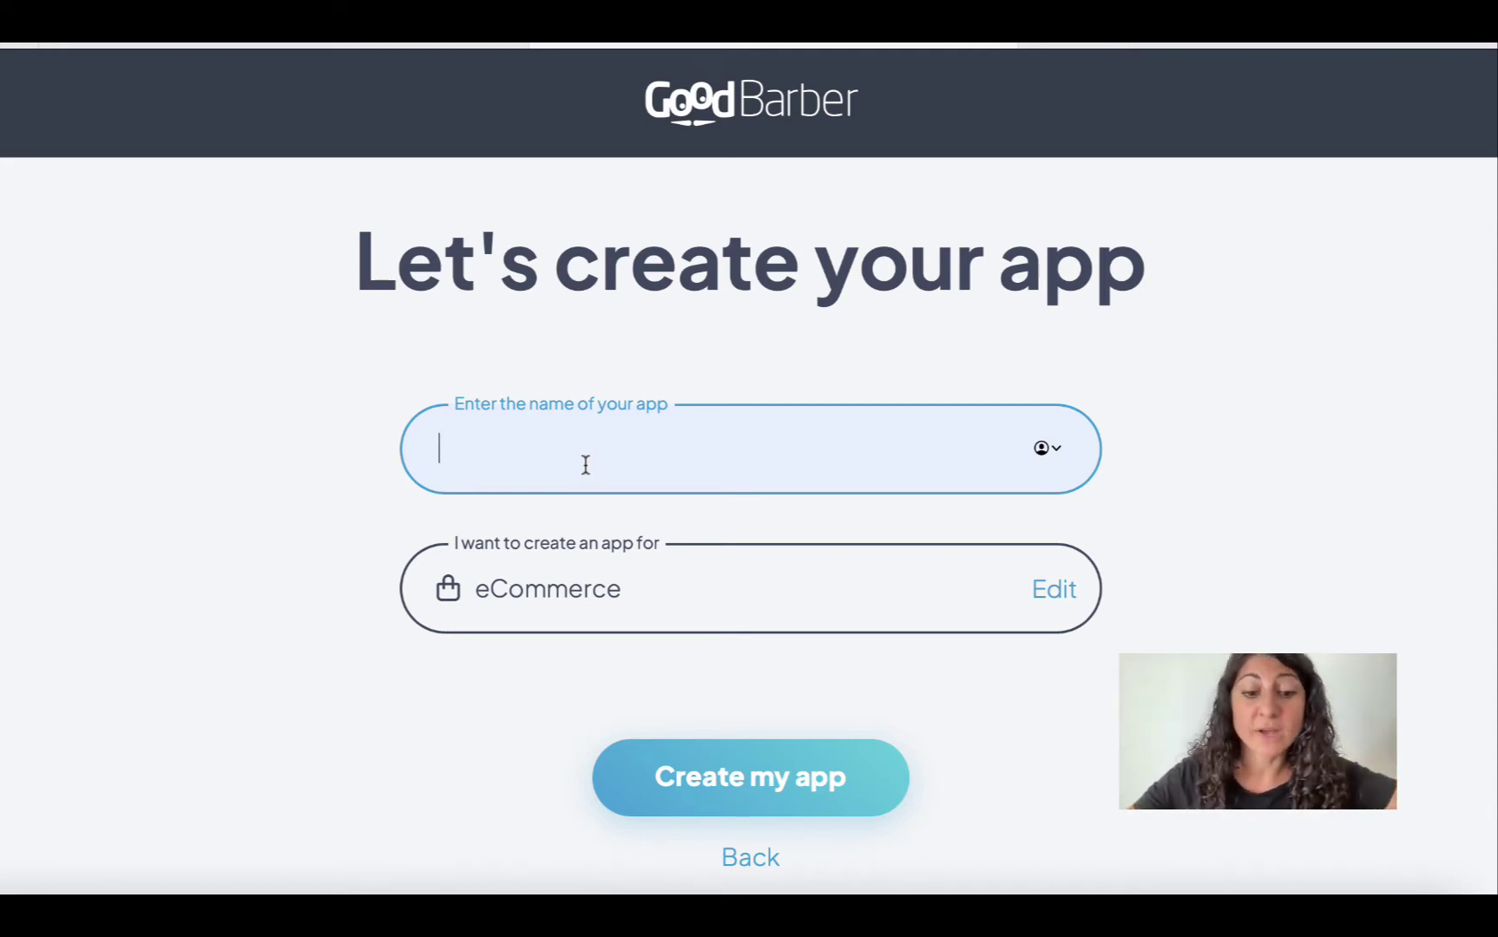
pyautogui.write('E')
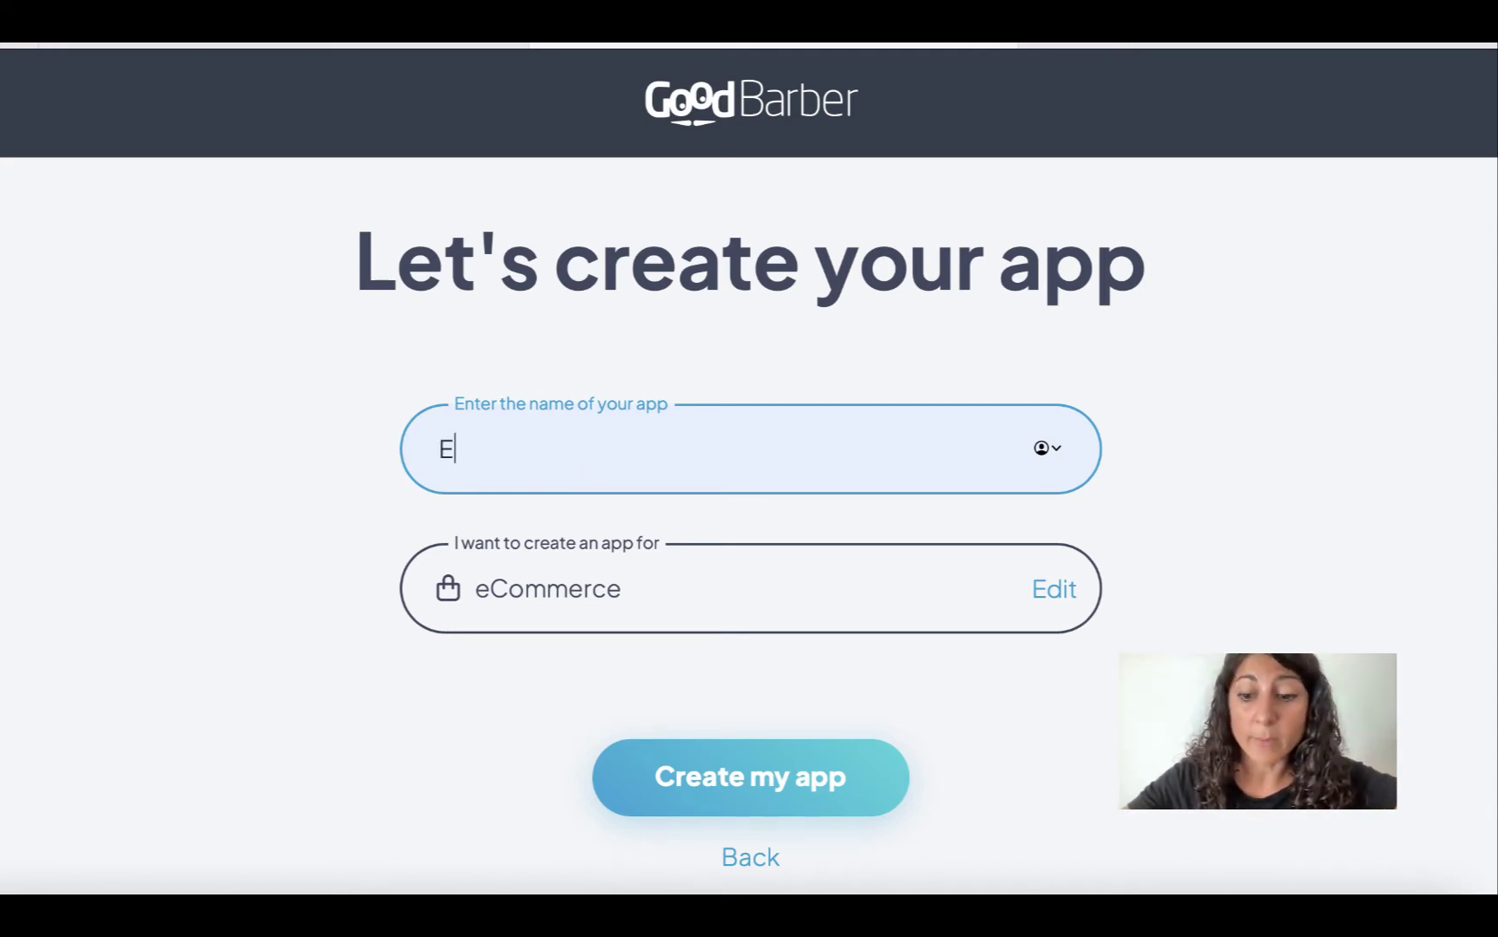
pyautogui.write('lenafashion')
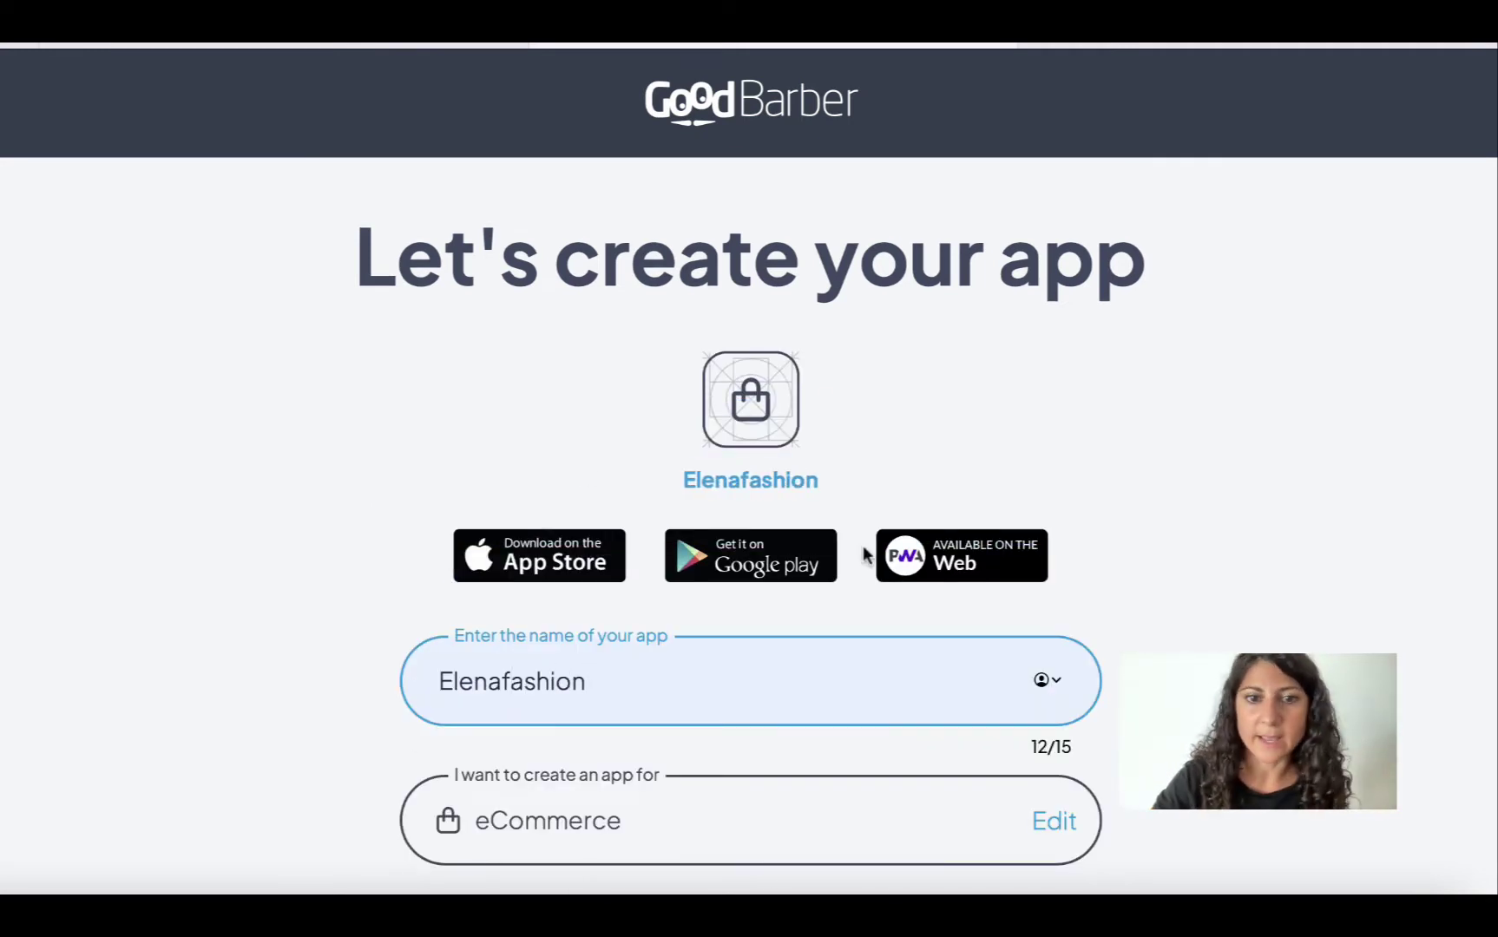
pyautogui.scroll(-3, 863, 554)
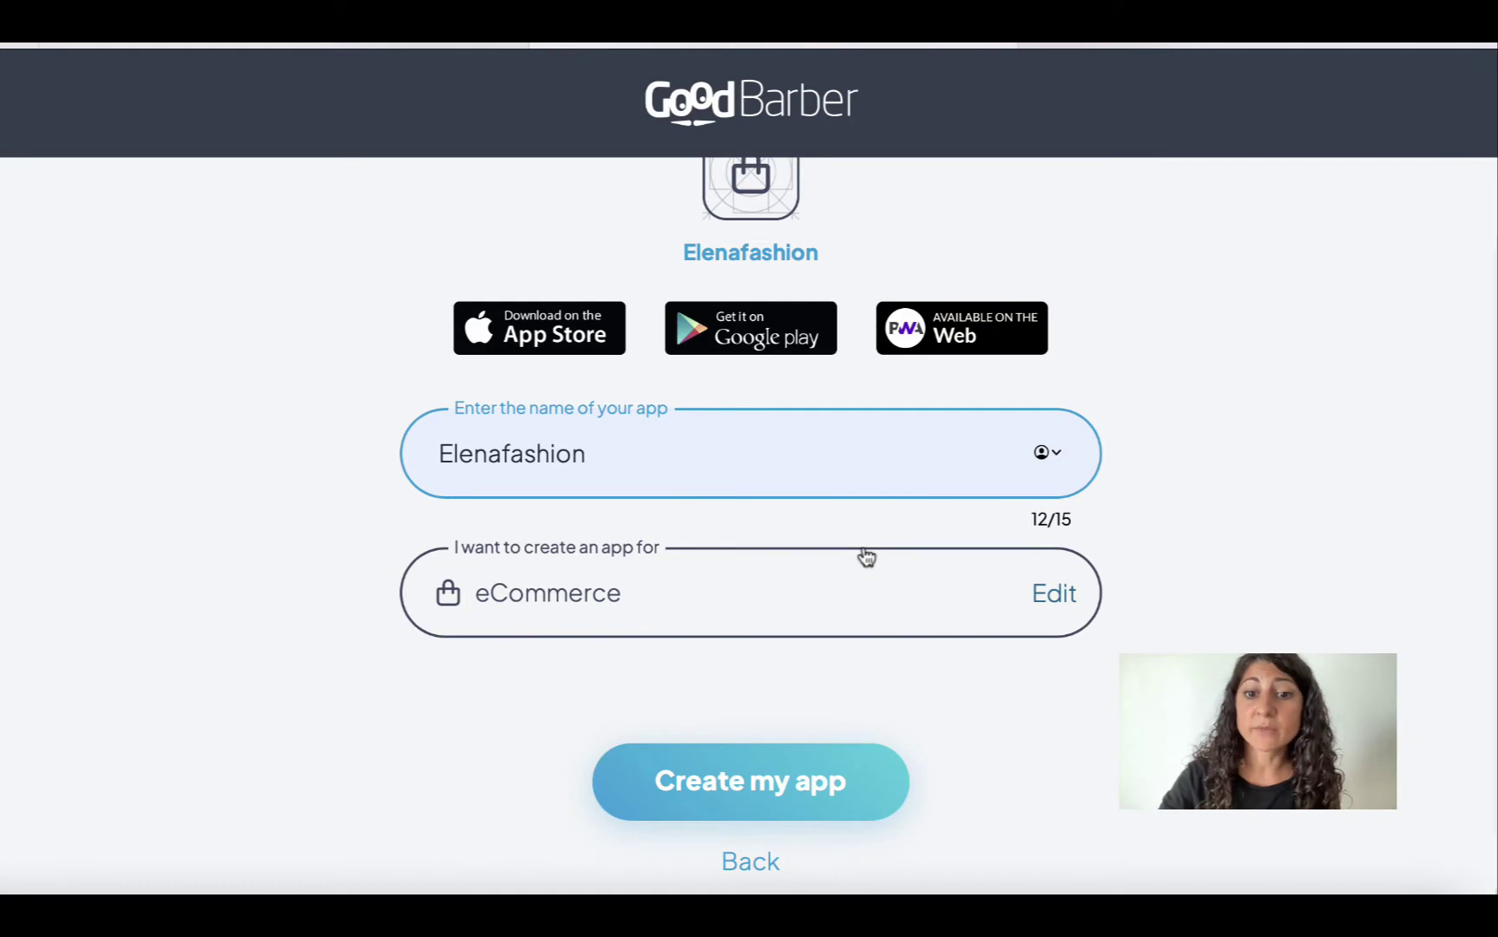
pyautogui.click(819, 786)
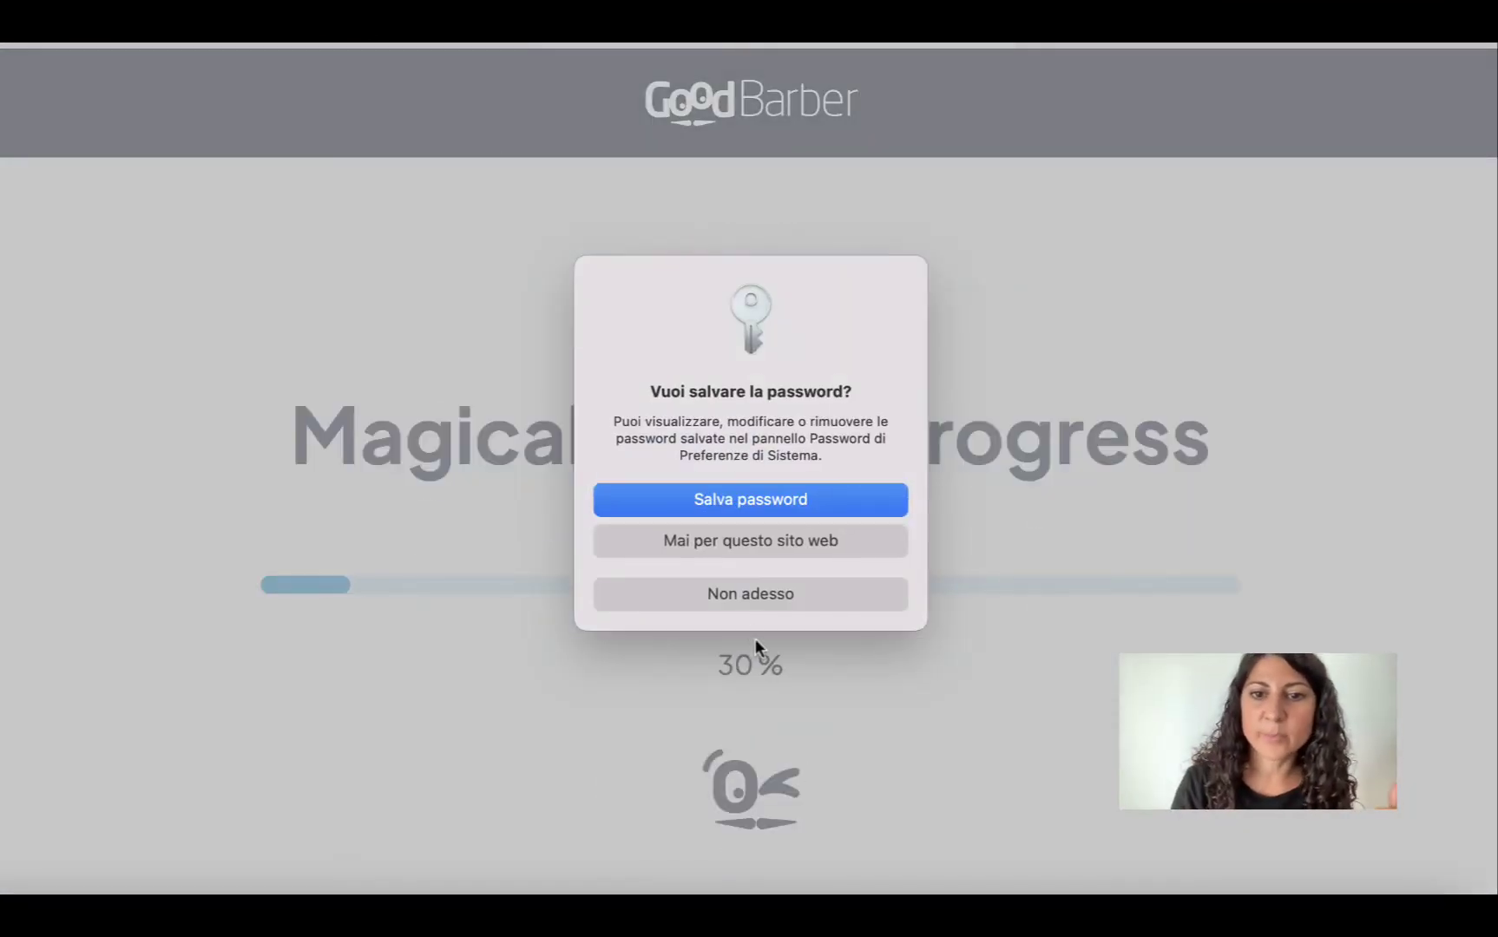
pyautogui.click(738, 597)
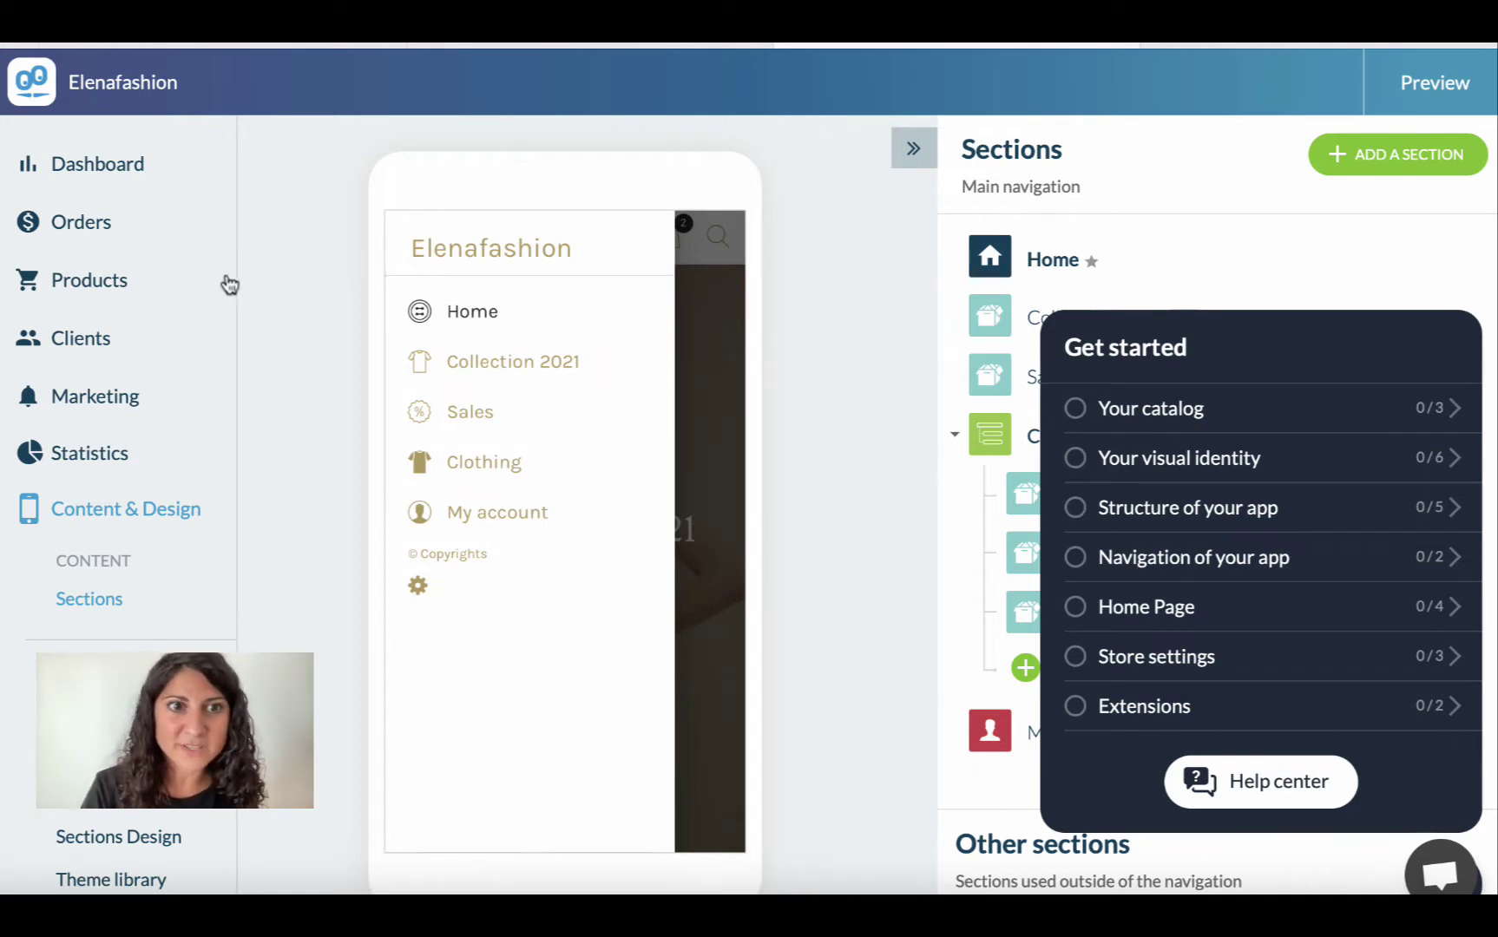
# Open the app's dashboard and review its overview of publishing options, Extensions Store, video tutorials and release news
pyautogui.click(93, 161)
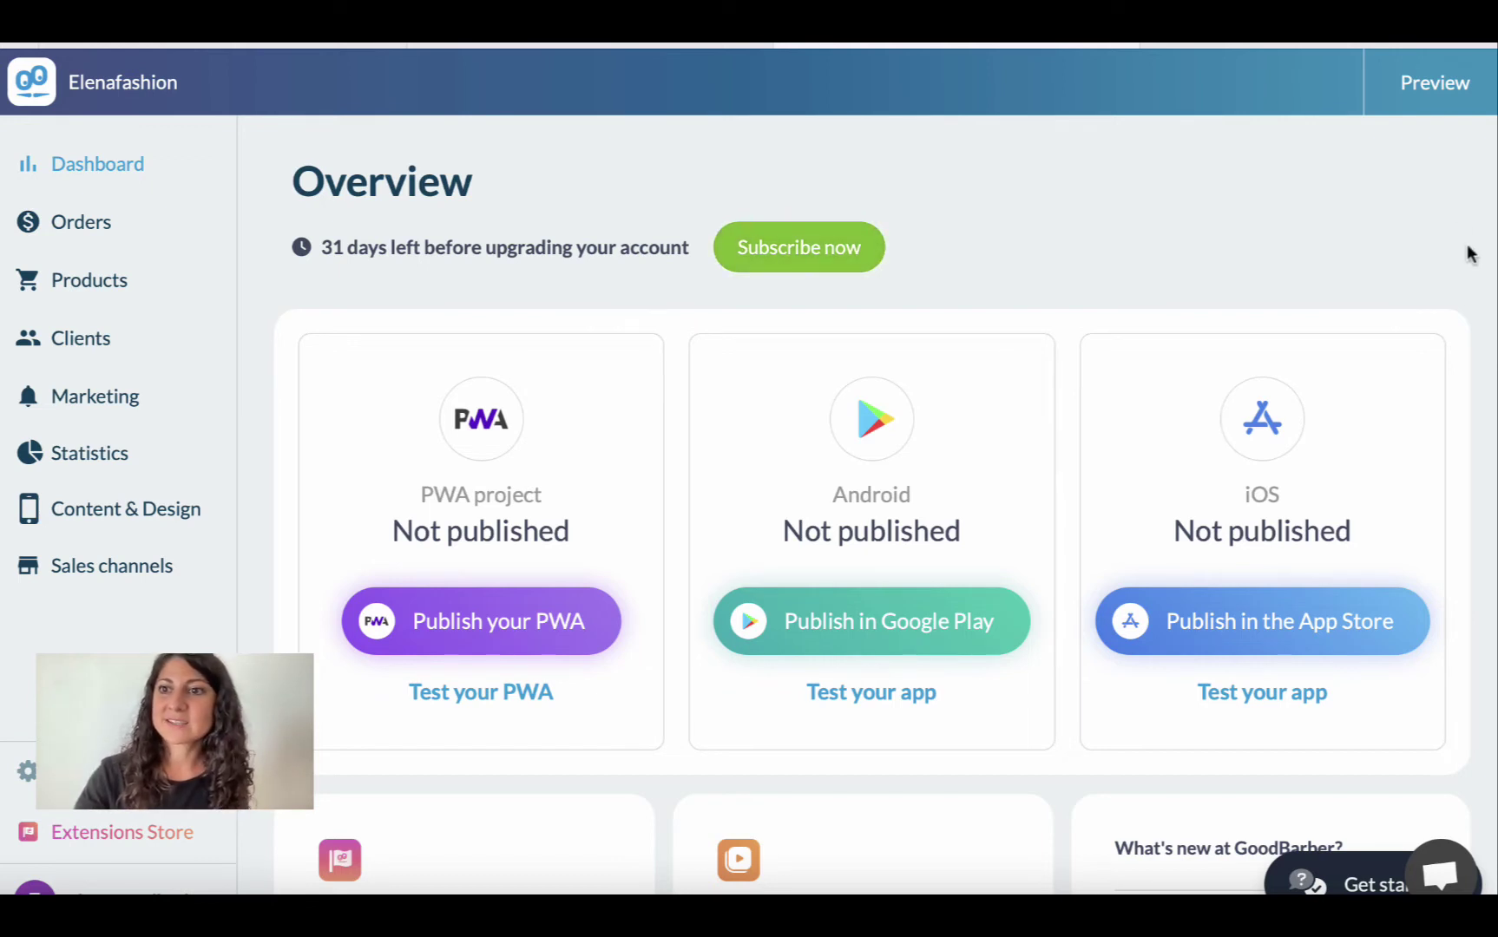
pyautogui.scroll(-1, 1469, 251)
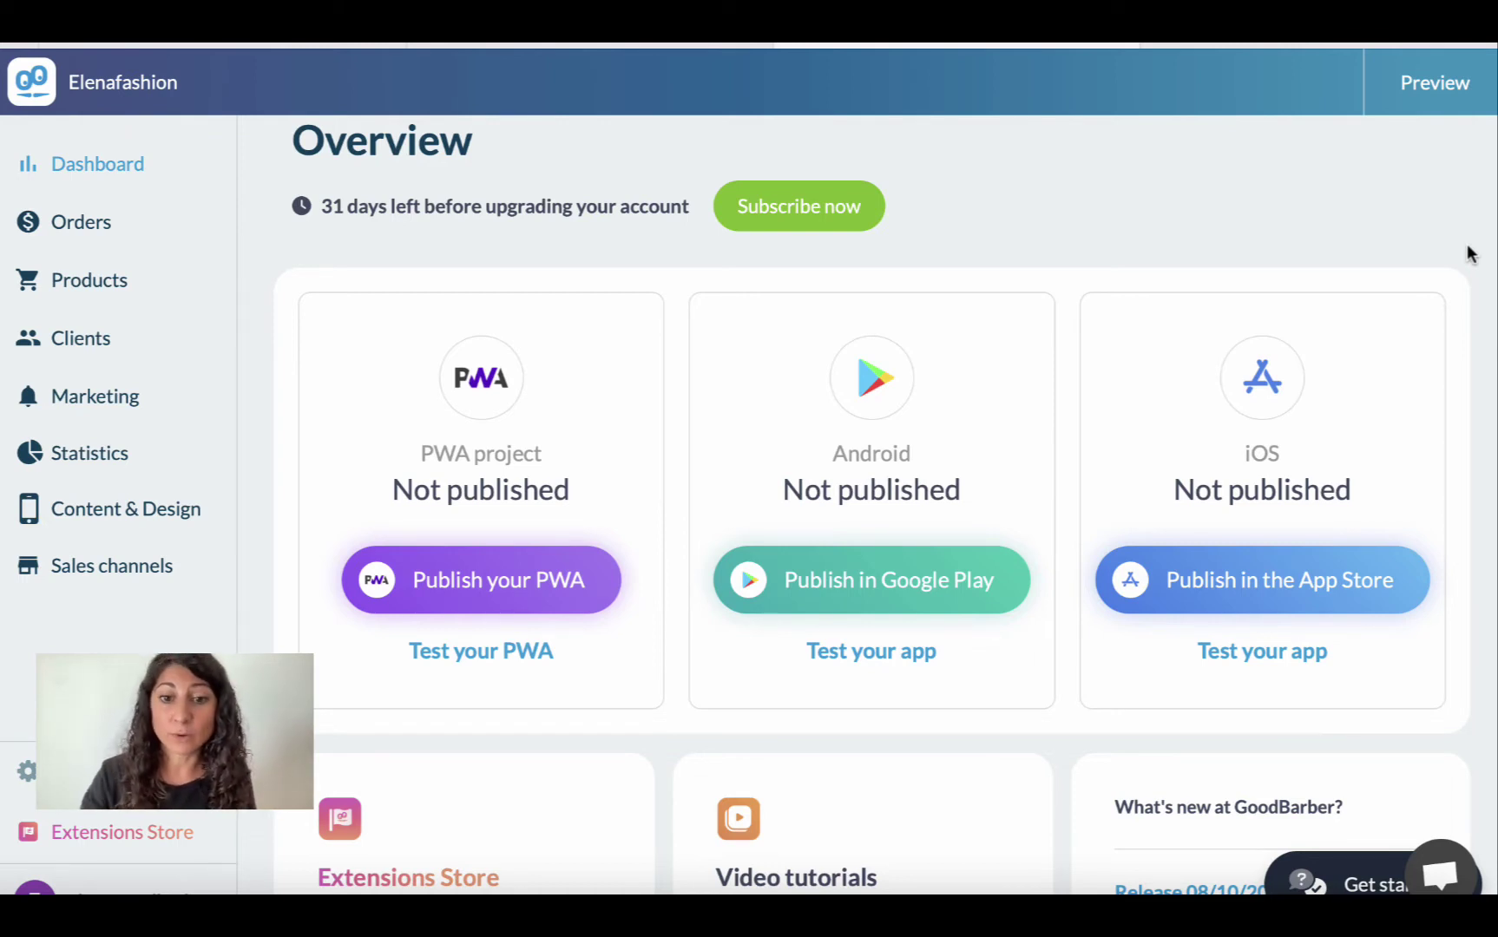
pyautogui.scroll(-3, 1469, 247)
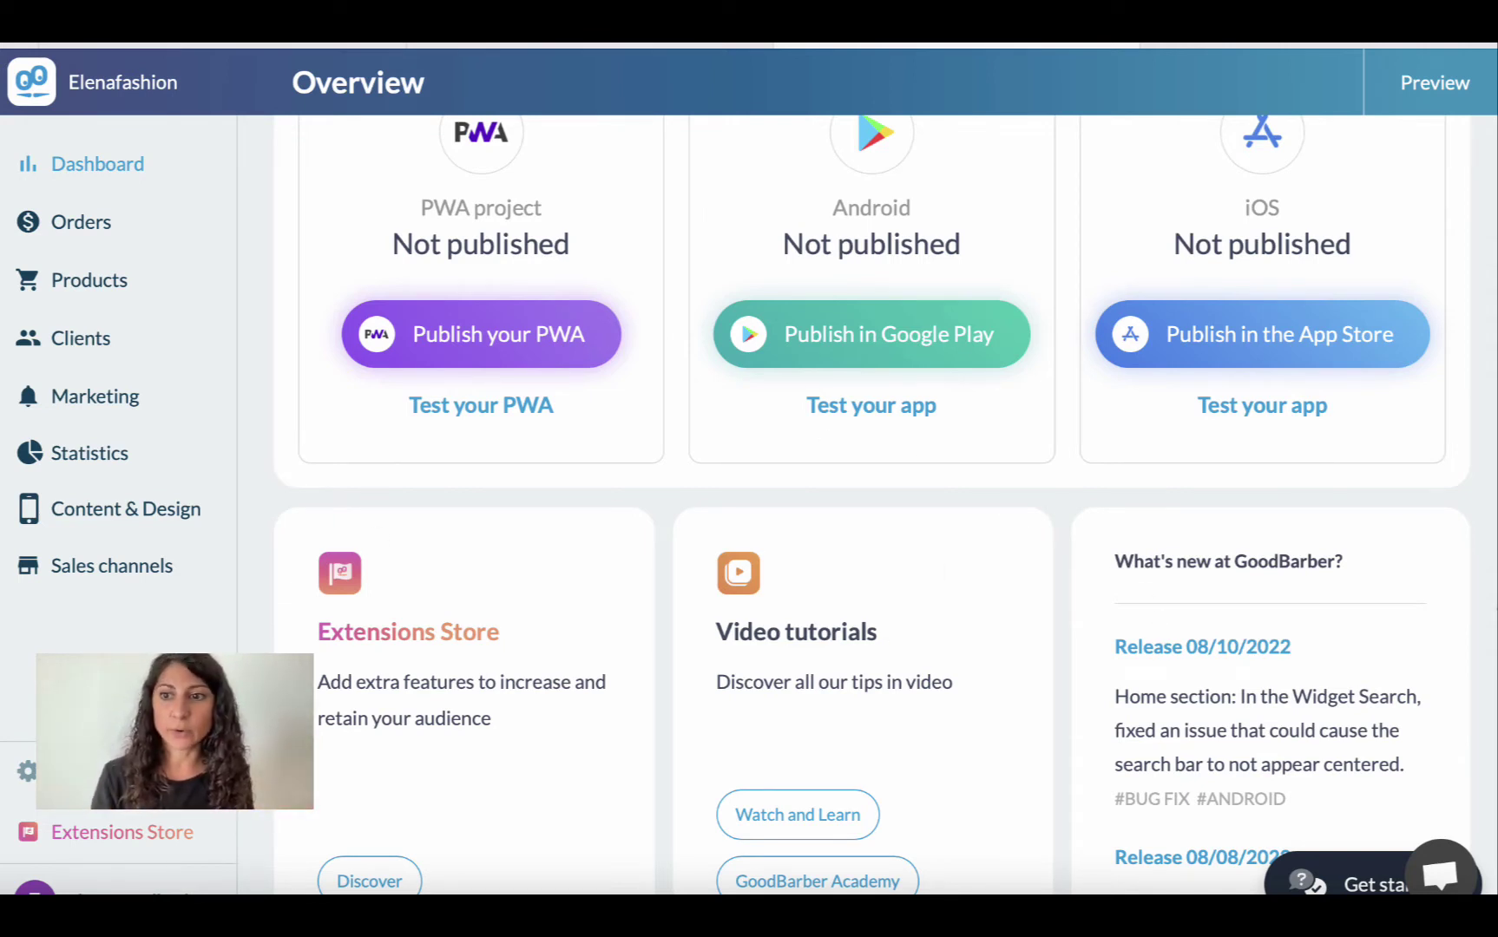
pyautogui.scroll(4, 1428, 550)
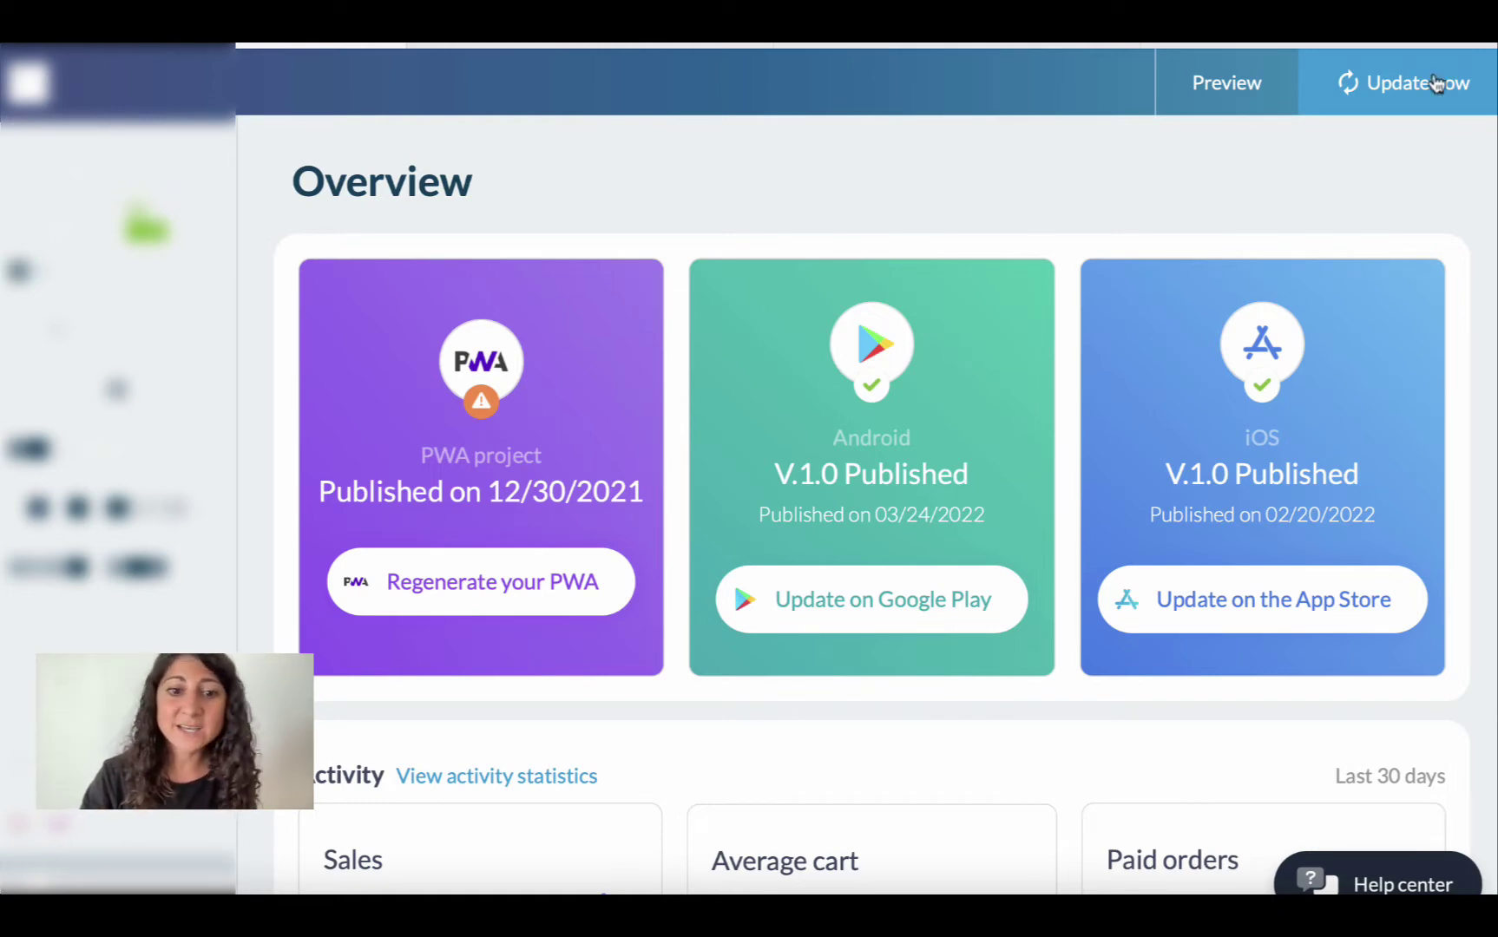
# Review the sales activity and conversion statistics on the published app's dashboard, and return to the Elenafashion dashboard
pyautogui.scroll(-2, 1489, 517)
pyautogui.scroll(-6, 1490, 517)
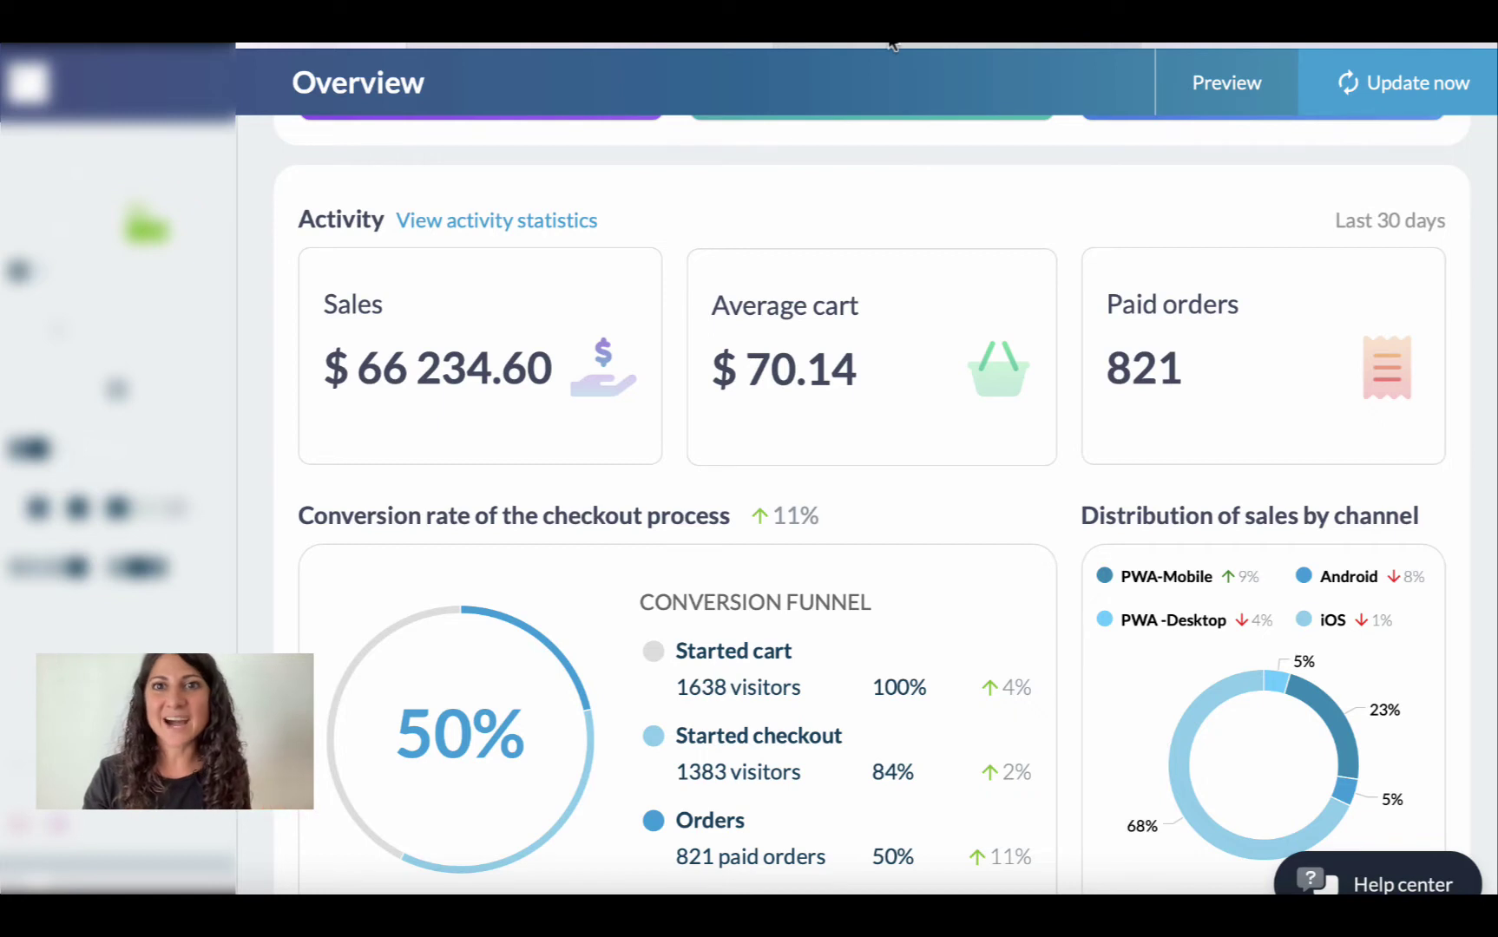
pyautogui.click(993, 42)
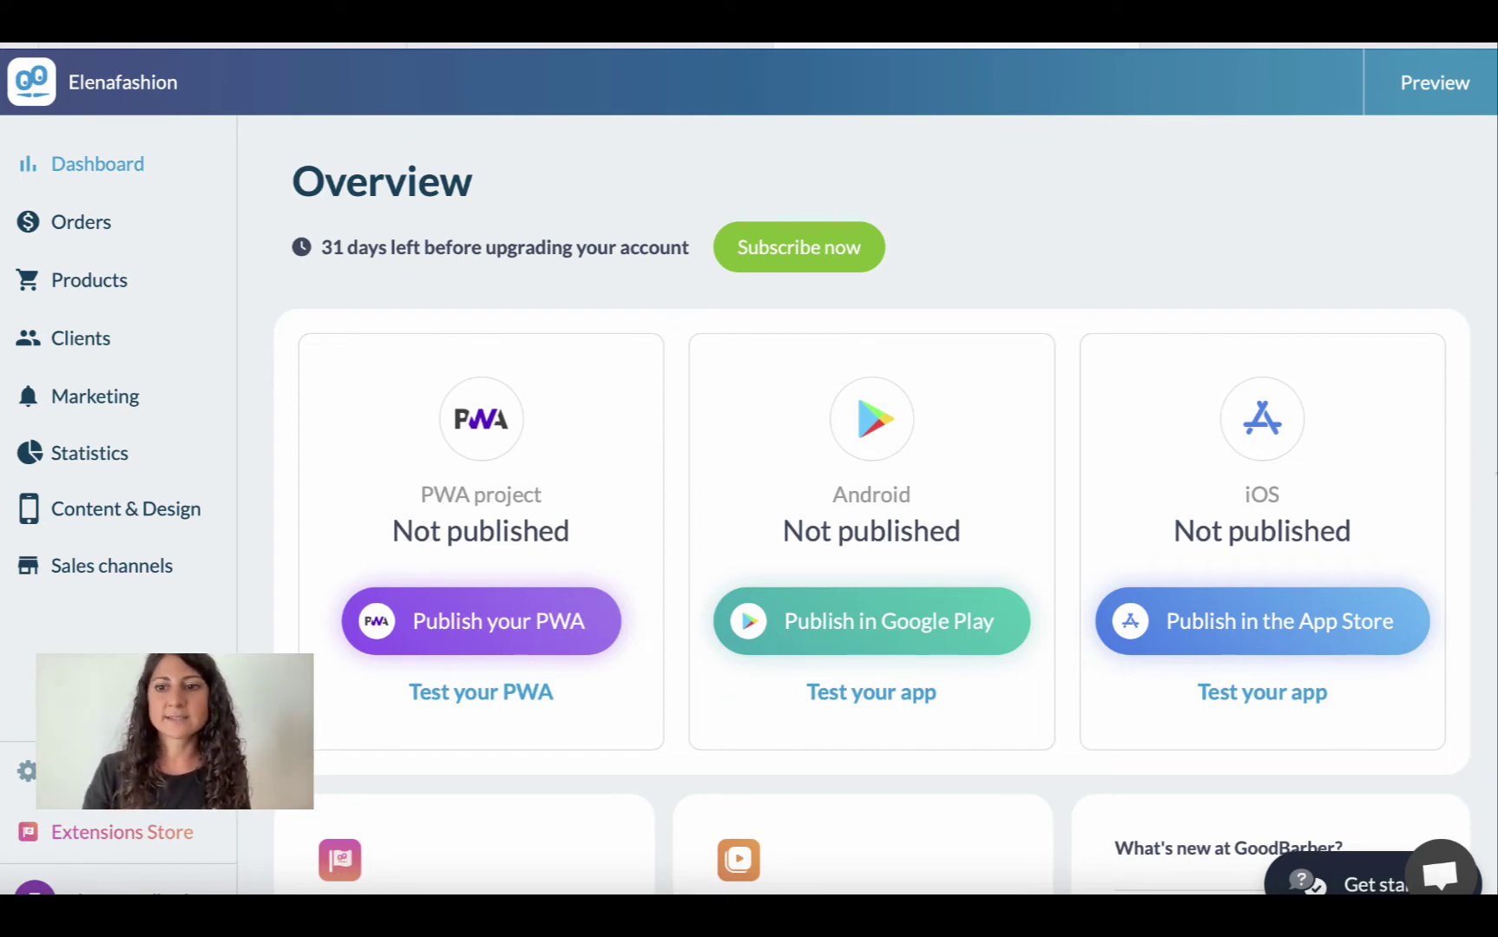
# Expand the Get started checklist and open its visual identity guide at the theme selection topic
pyautogui.click(1347, 883)
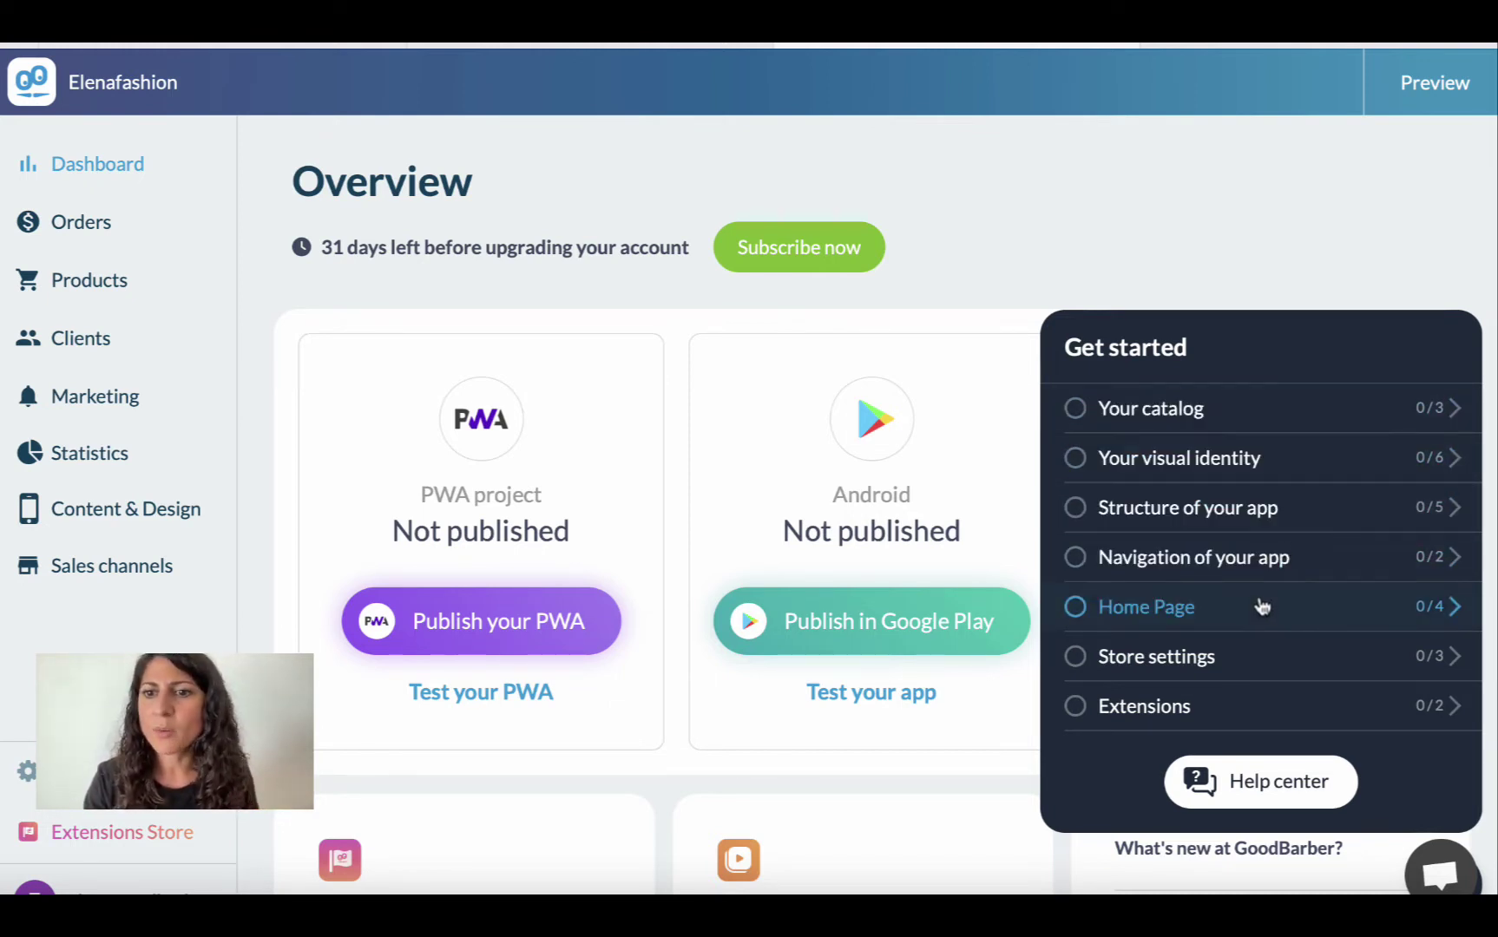
pyautogui.click(1207, 476)
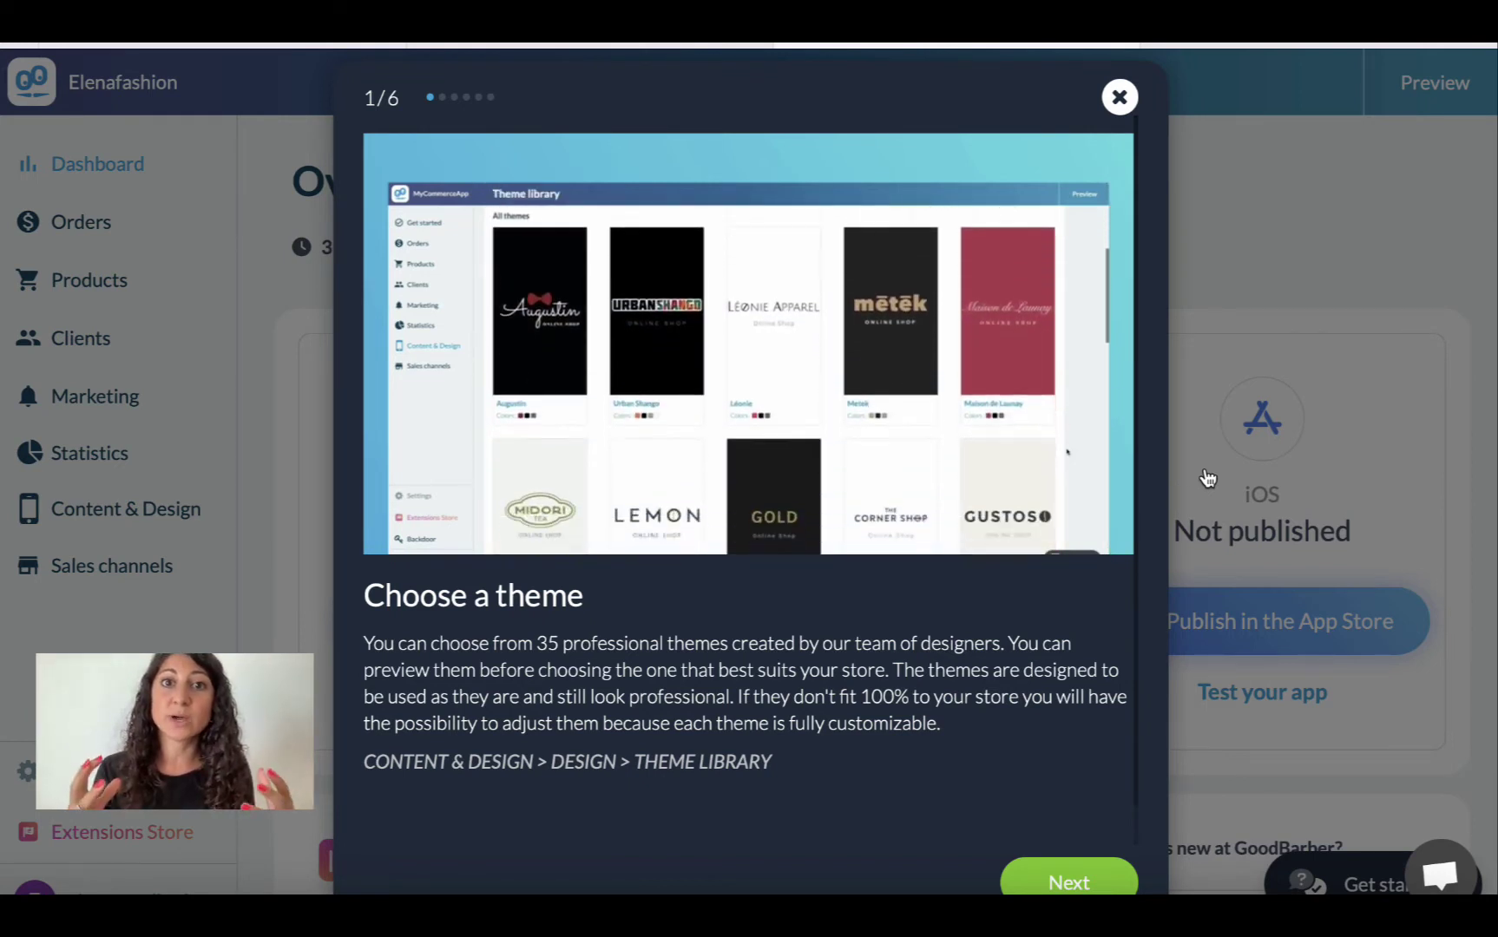
# Advance the visual identity guide to the global style topic, and close the guide
pyautogui.click(1076, 886)
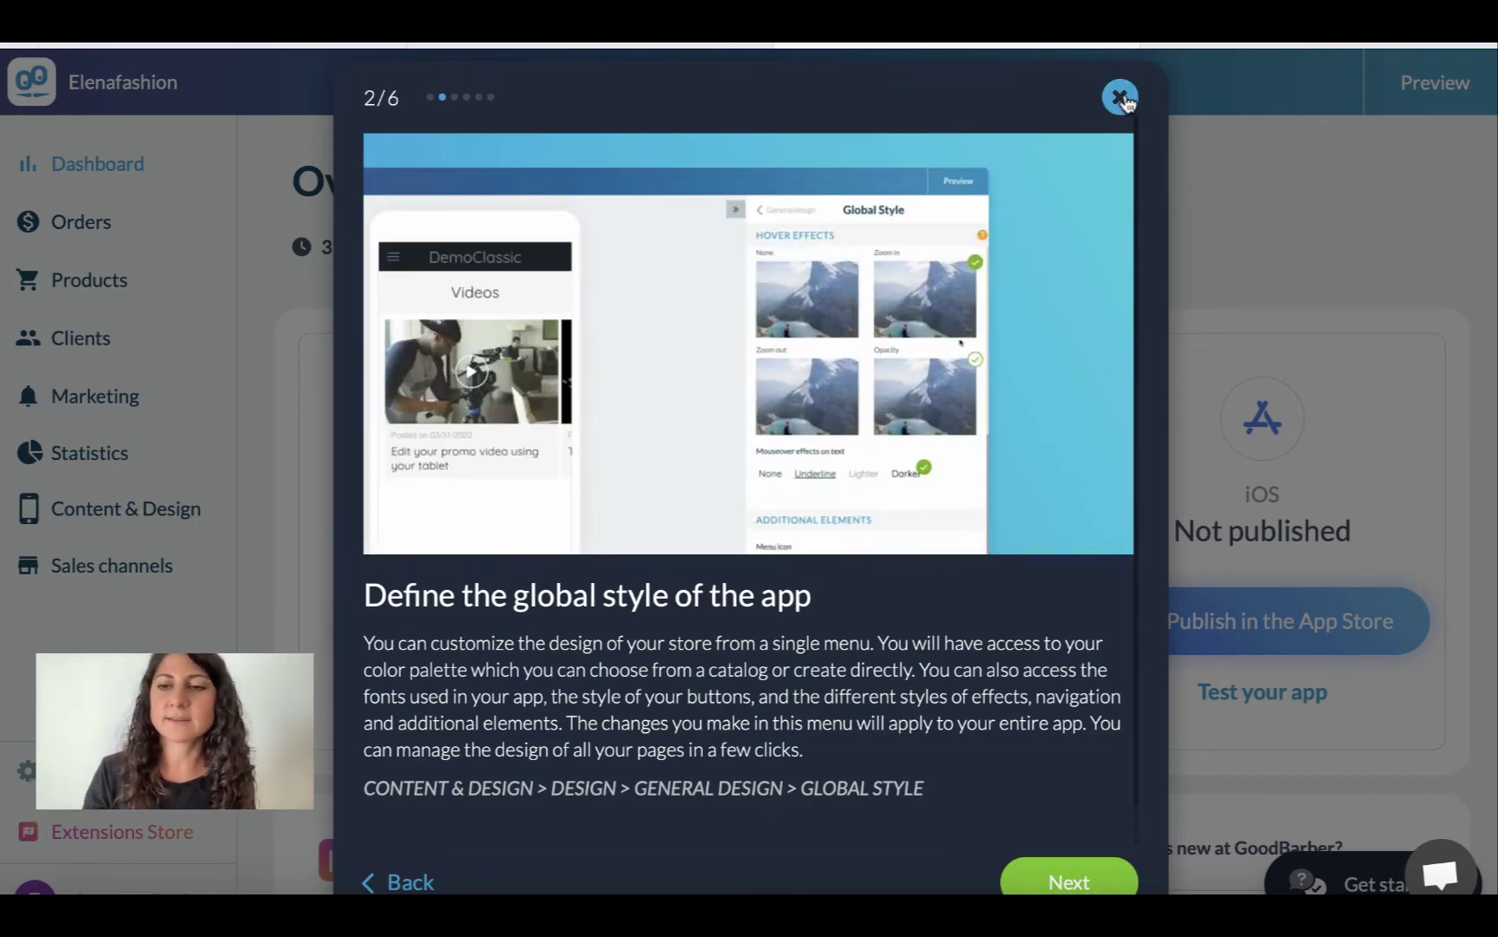
pyautogui.click(1119, 97)
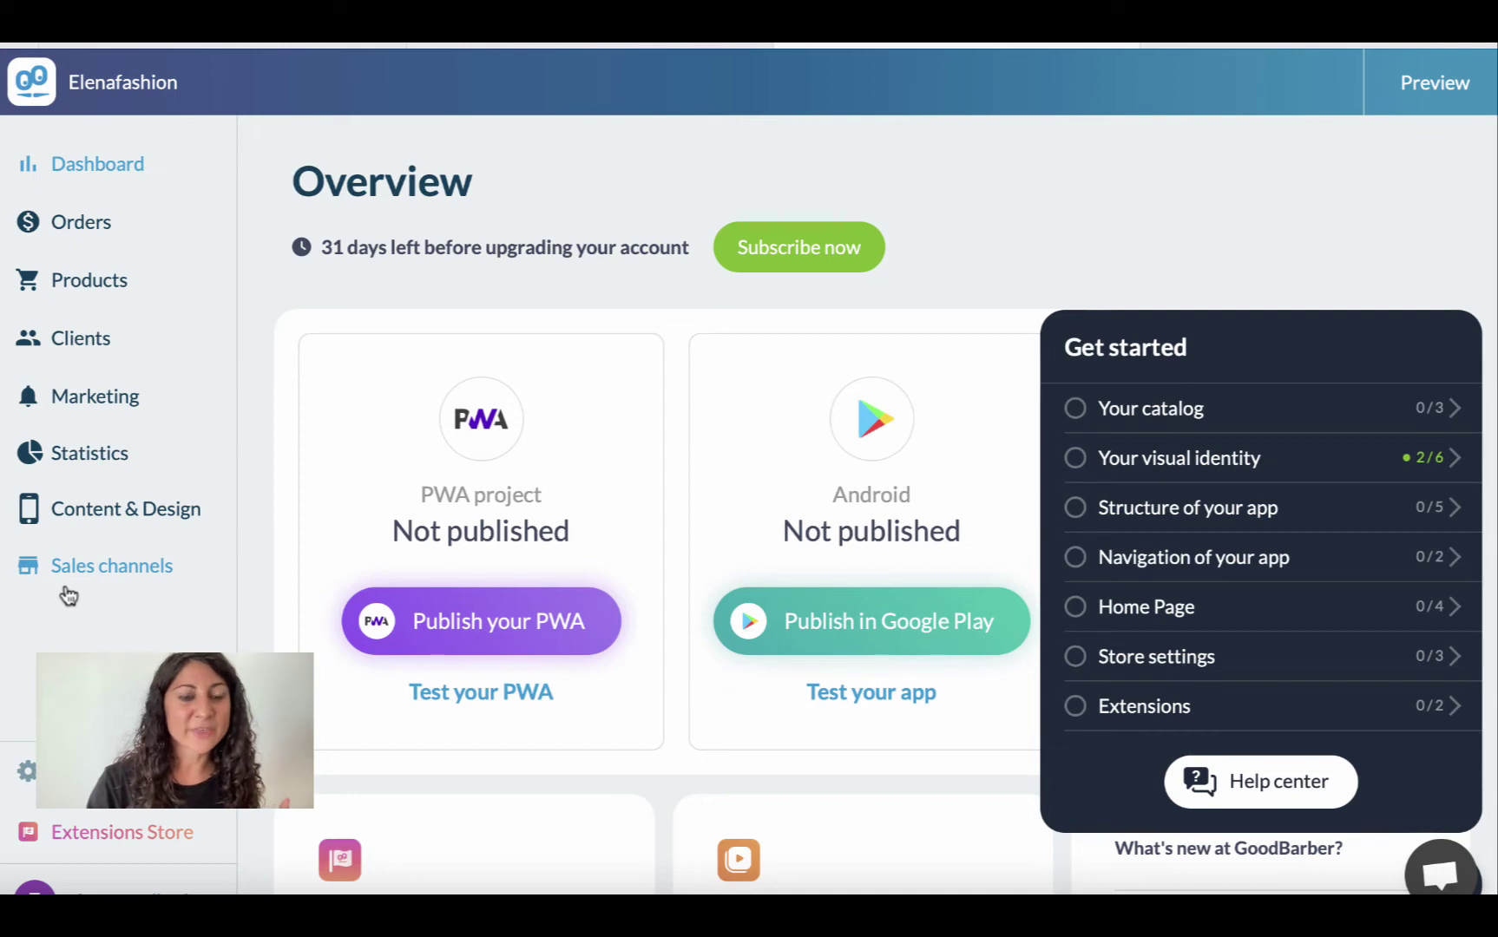
# Open the app's content sections and move Sales below Collection 2021 in the main navigation
pyautogui.click(94, 508)
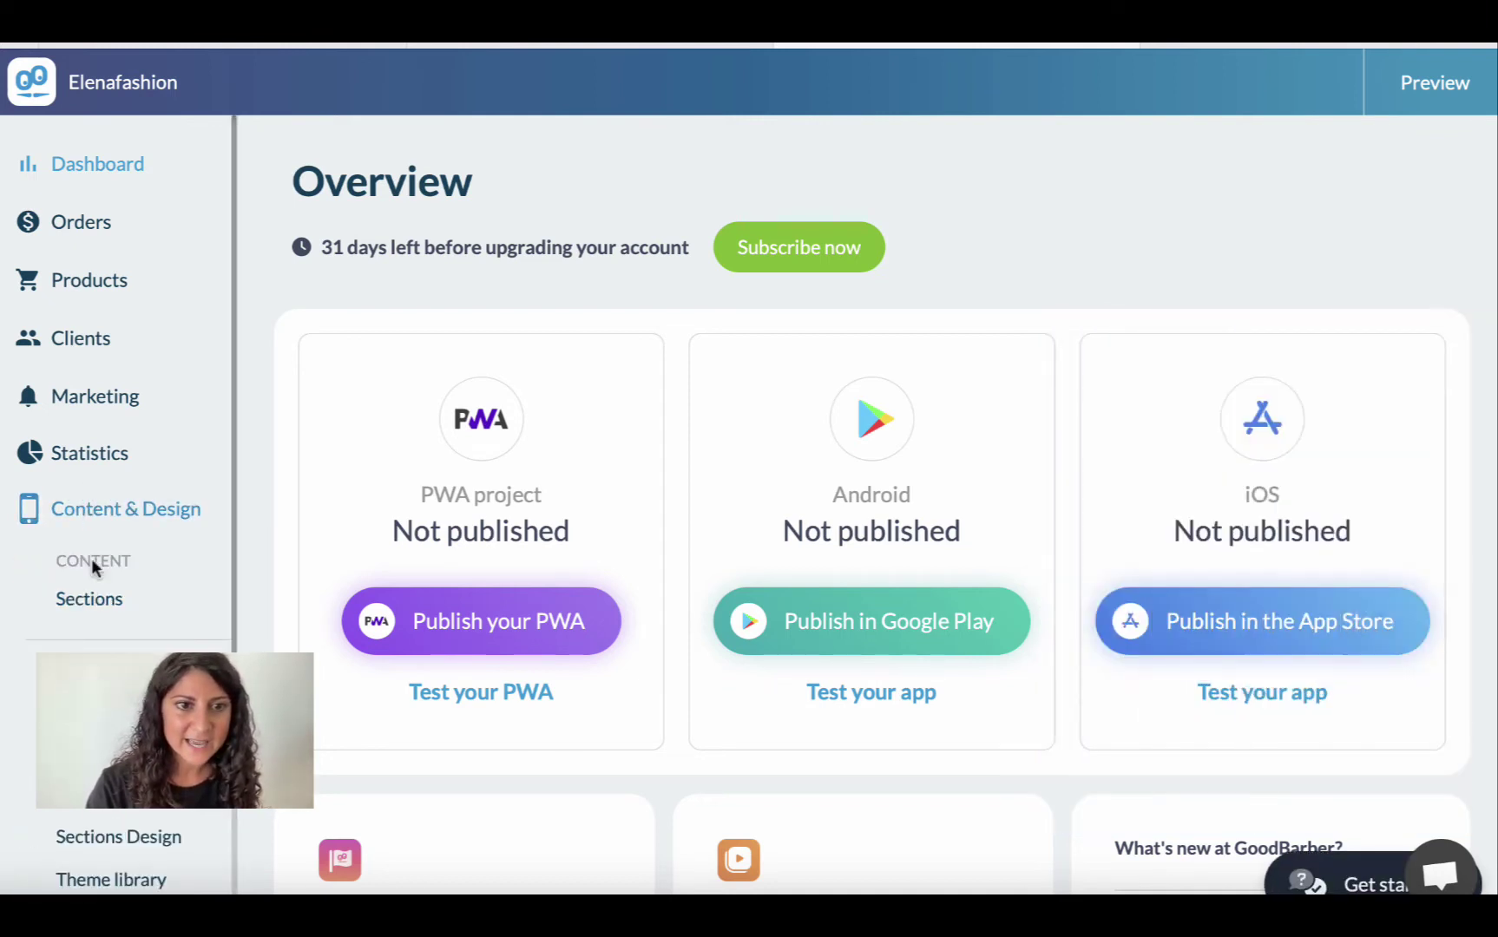
pyautogui.click(105, 607)
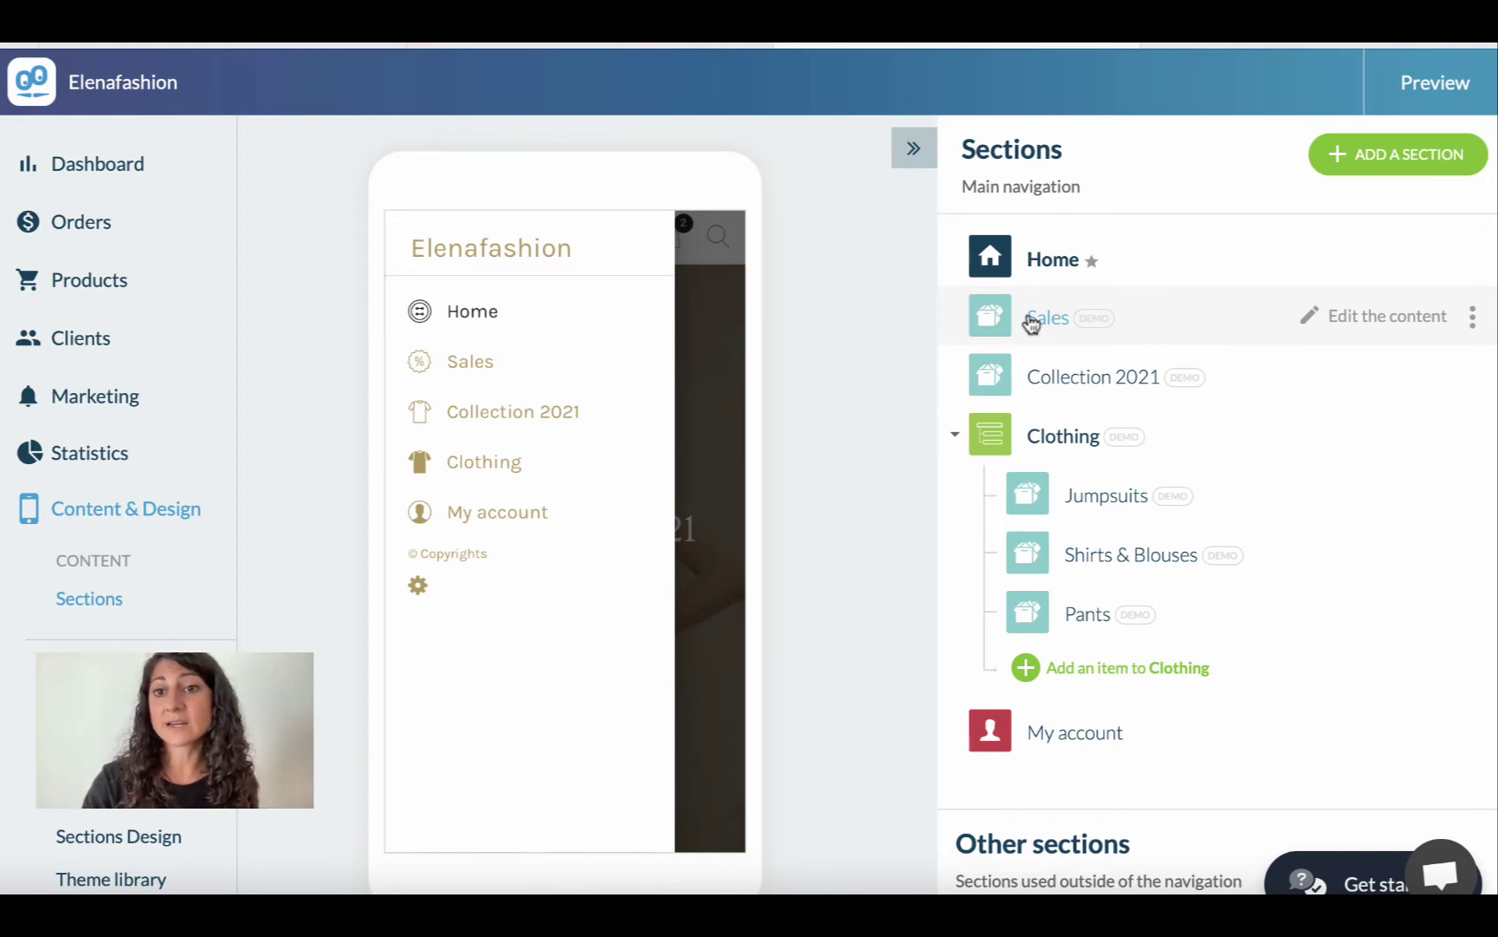
pyautogui.moveTo(1031, 323); pyautogui.dragTo(1041, 384)
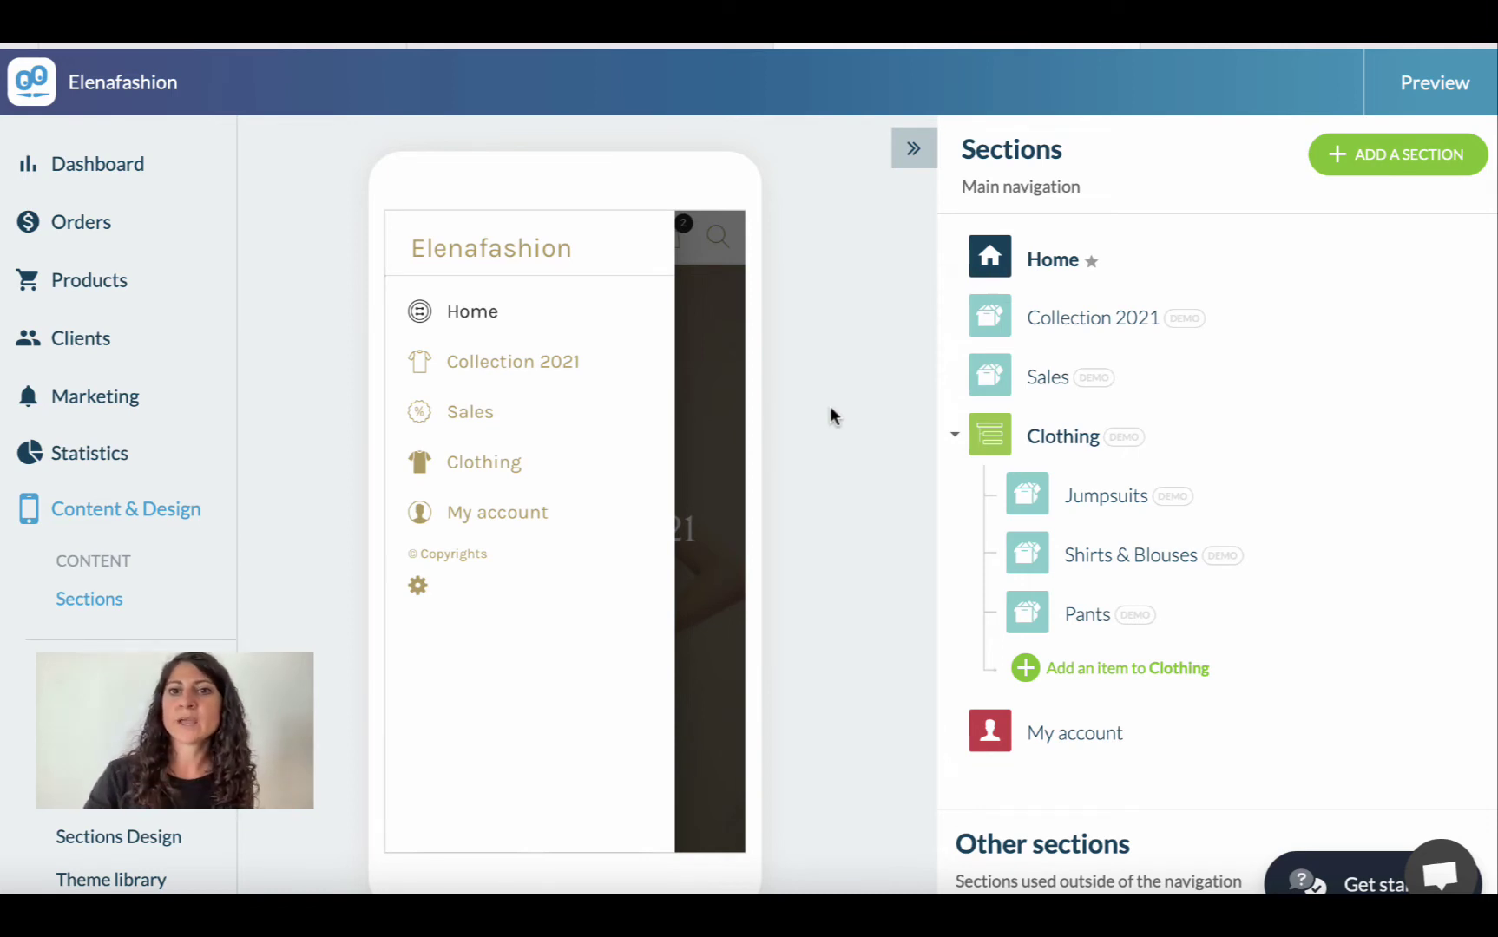
# Preview the app in its phone, tablet and desktop versions, and open its navigation menu in the phone version
pyautogui.click(1432, 81)
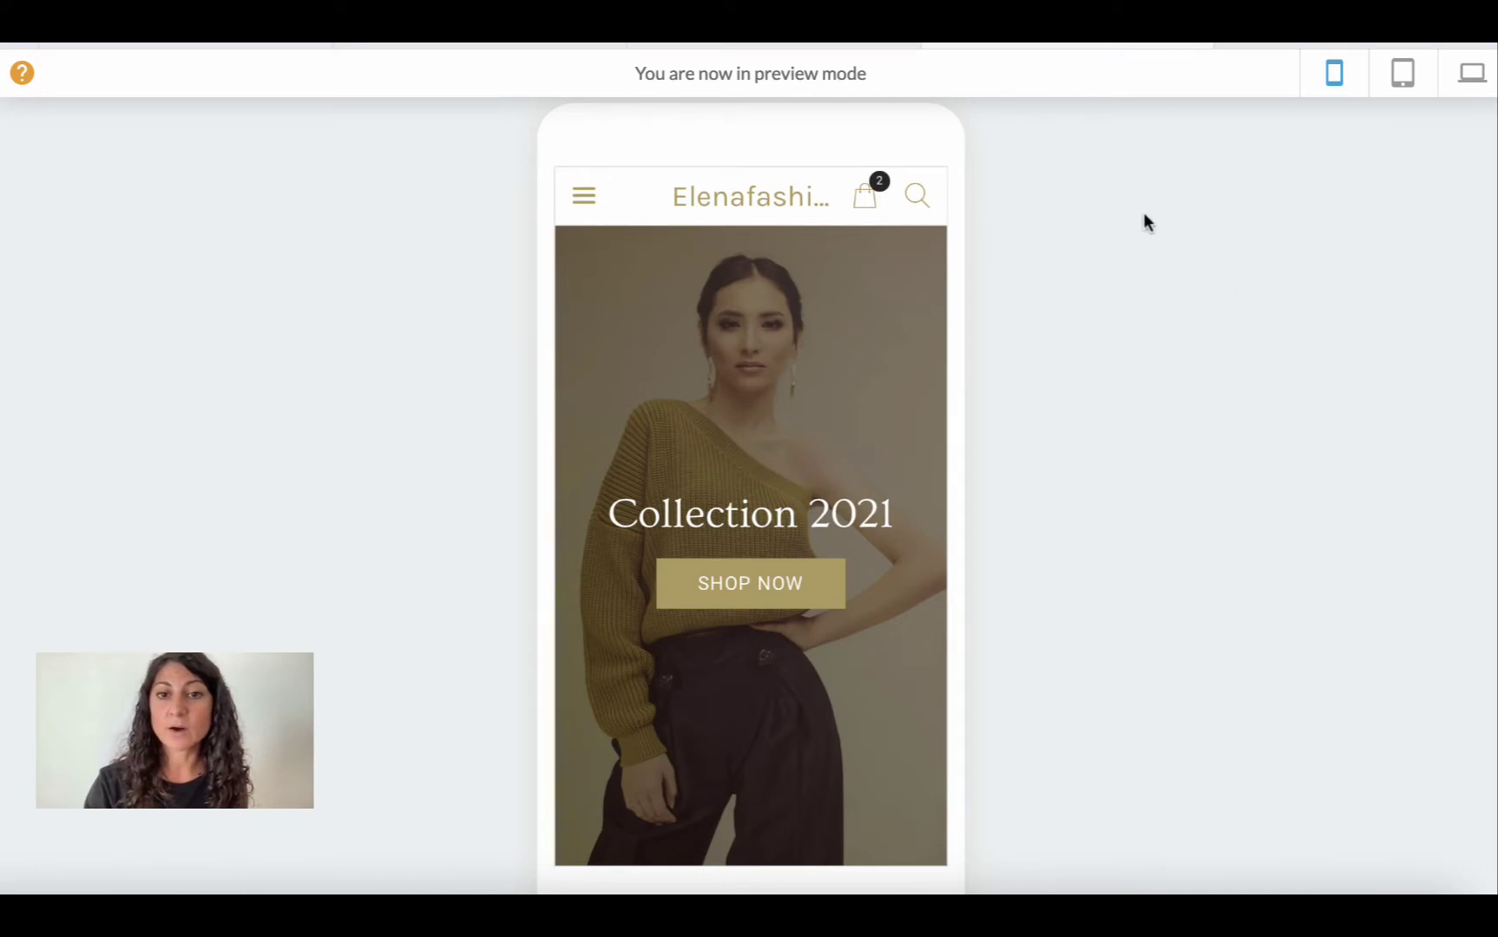
pyautogui.click(1393, 85)
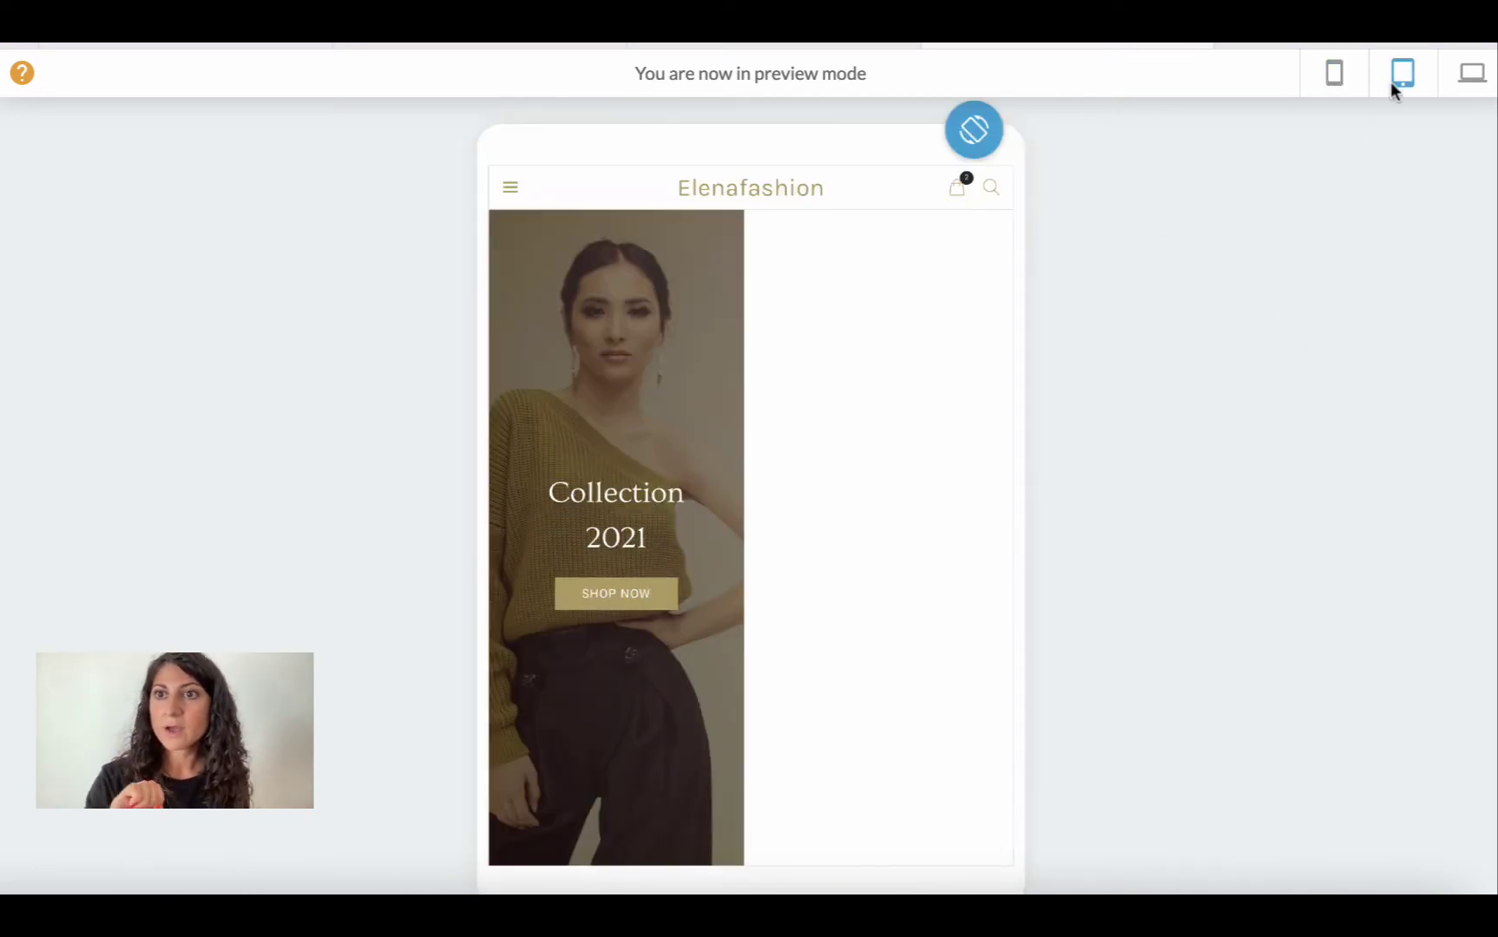
pyautogui.click(1475, 79)
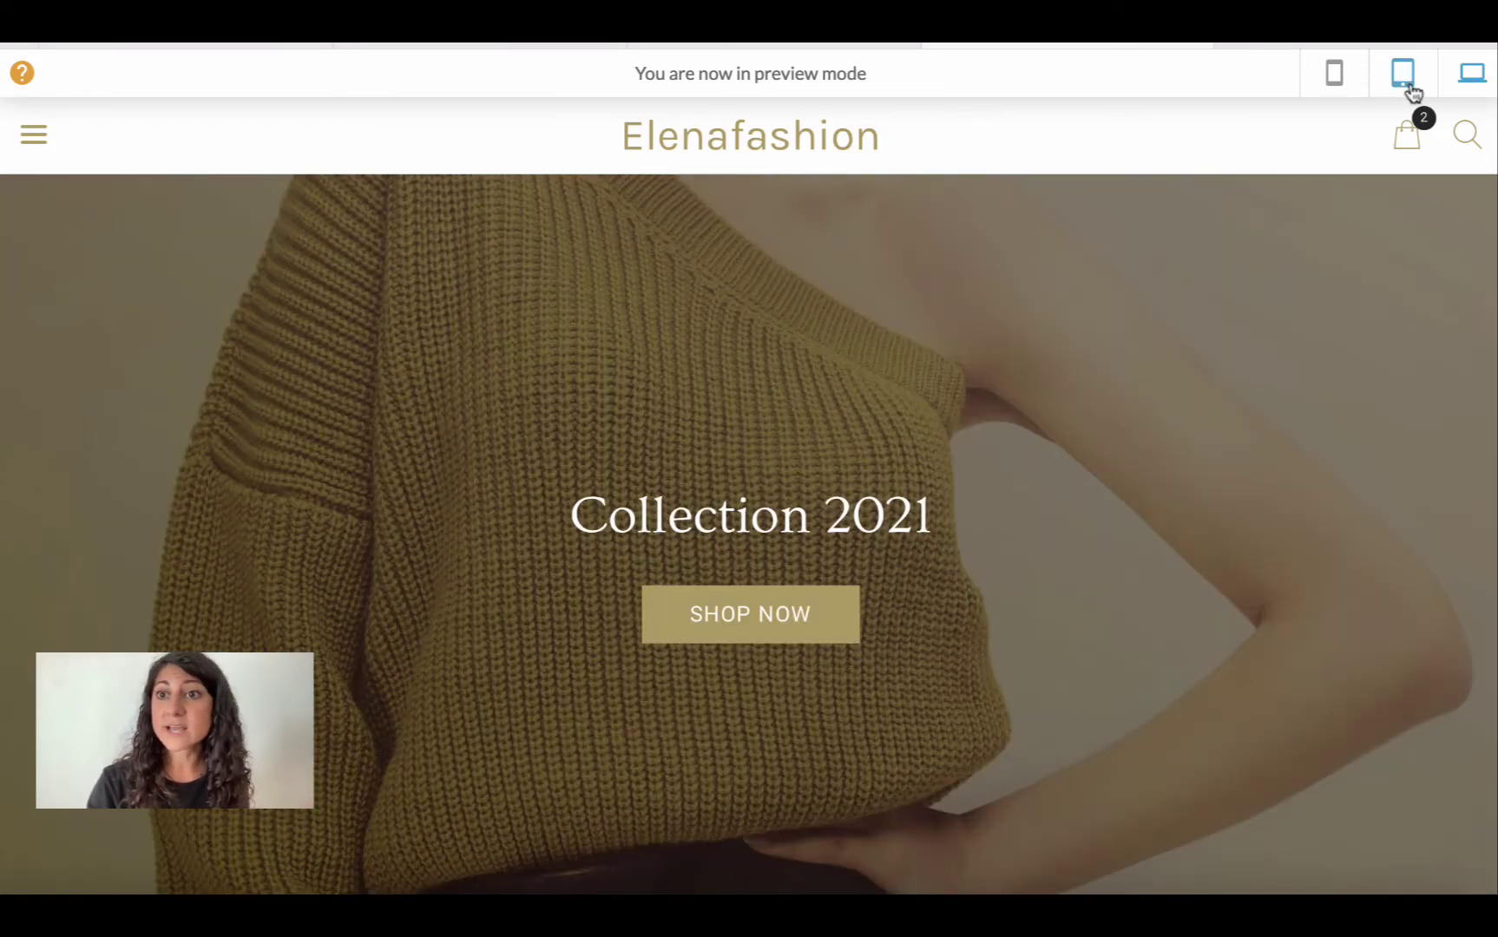
pyautogui.click(1337, 79)
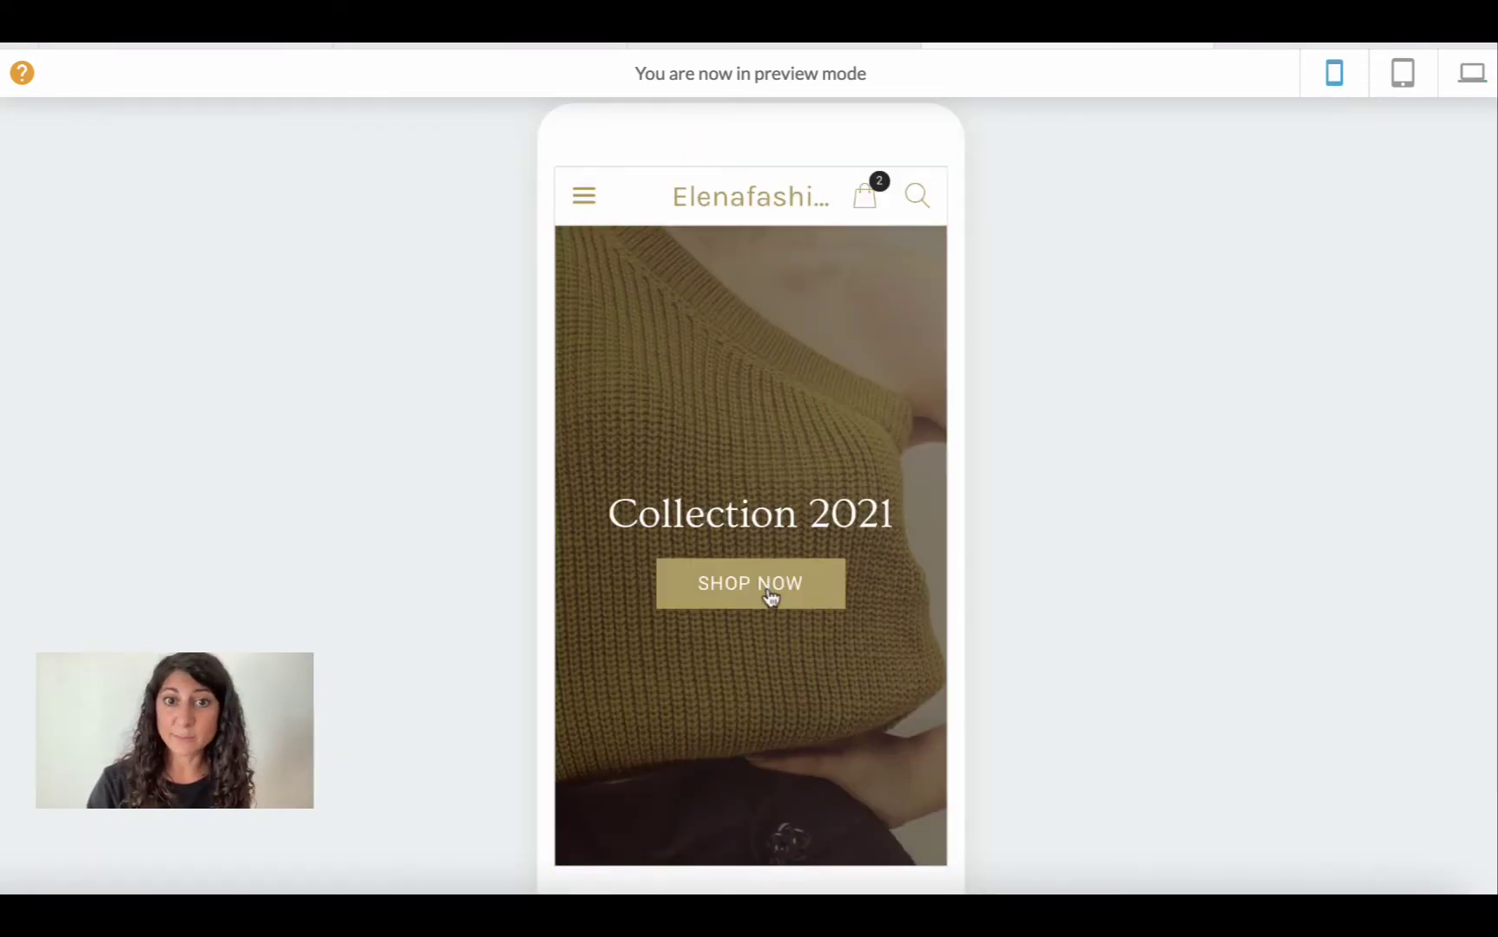
pyautogui.click(586, 196)
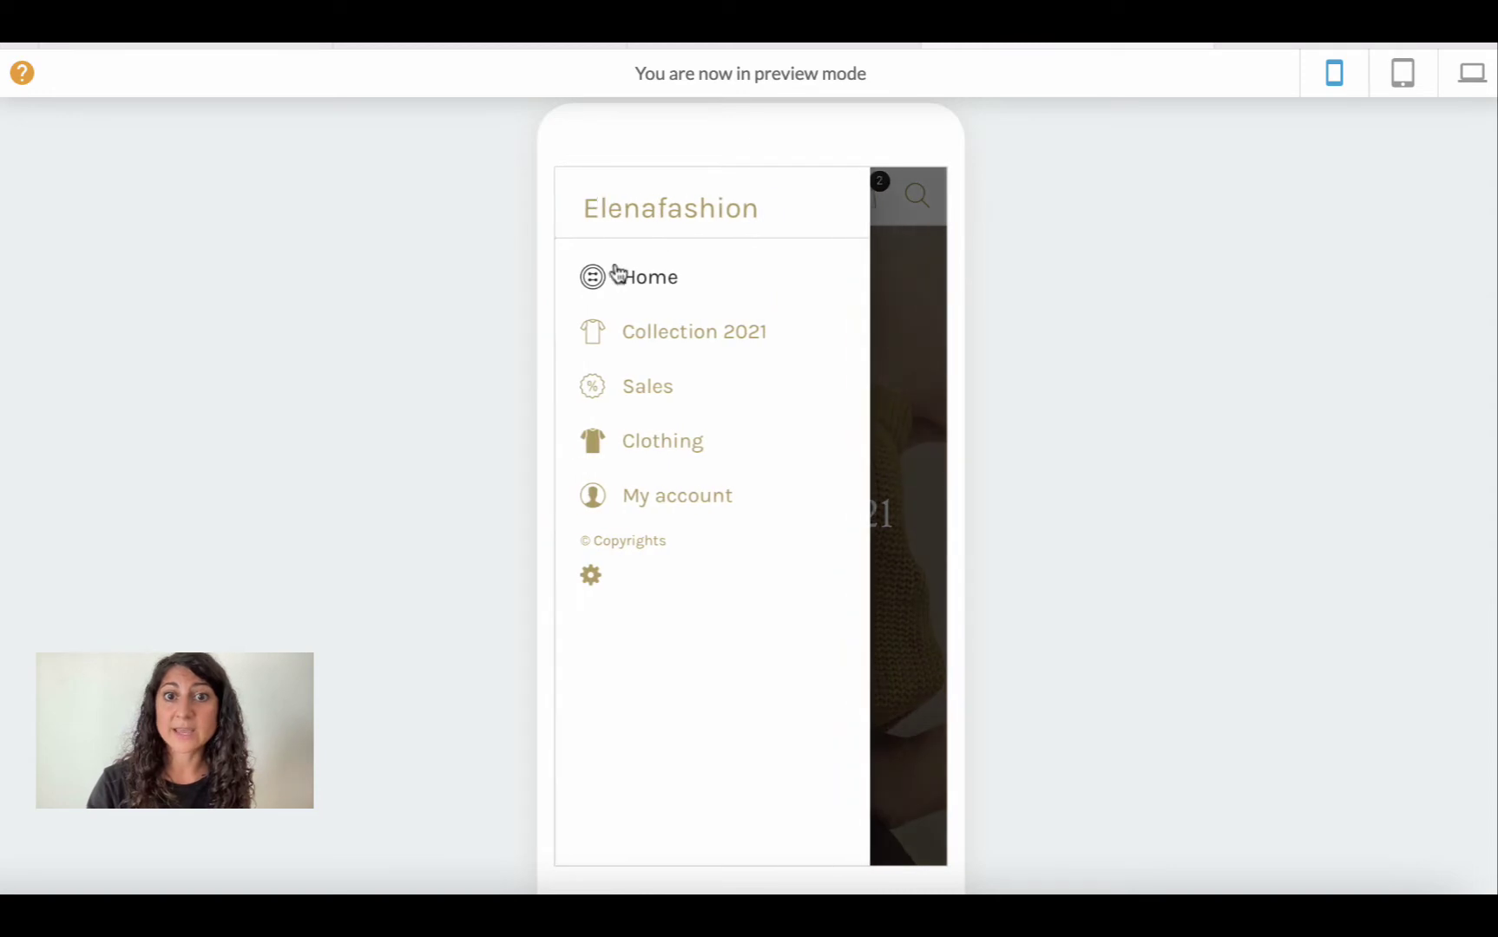
pyautogui.click(646, 404)
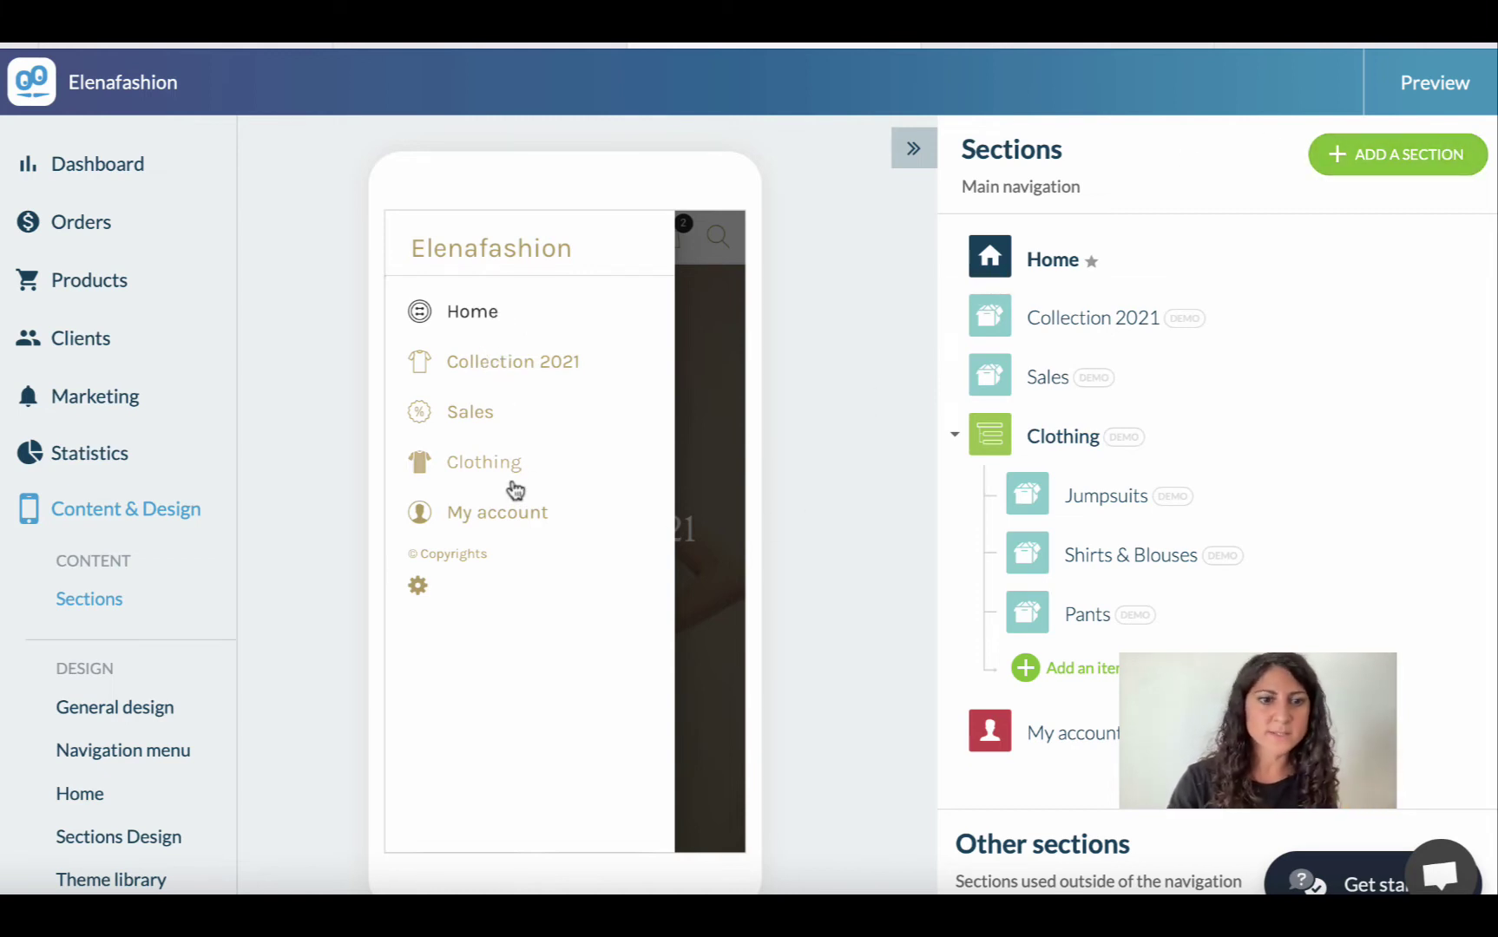
# Switch the app's navigation menu to Little Swipe and review its layout, including the Home link's icon and title options
pyautogui.click(159, 752)
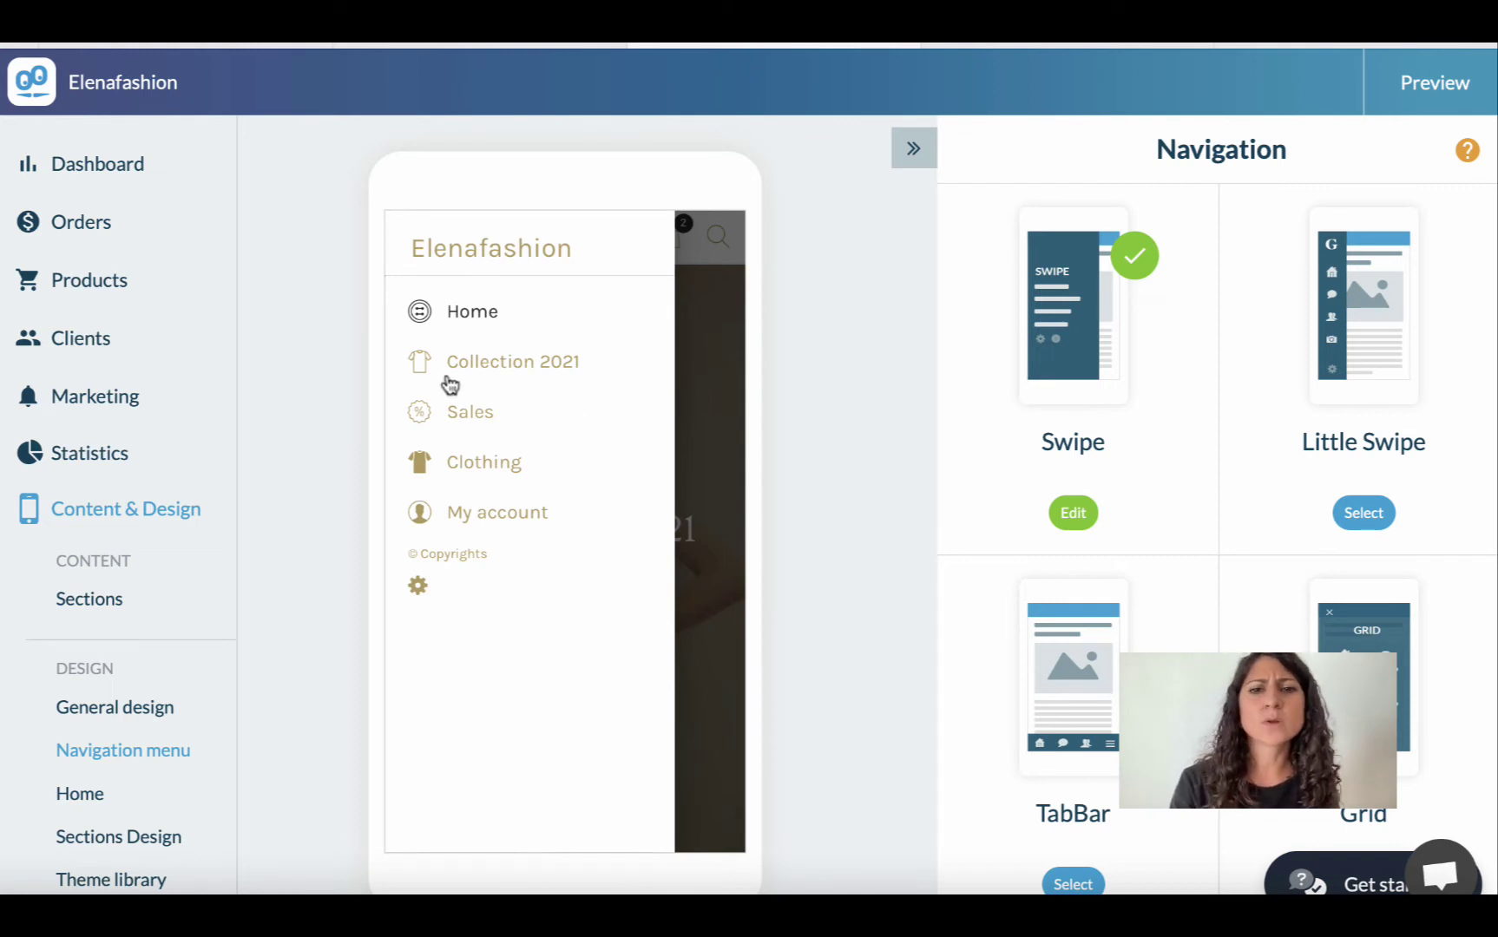
pyautogui.click(1363, 516)
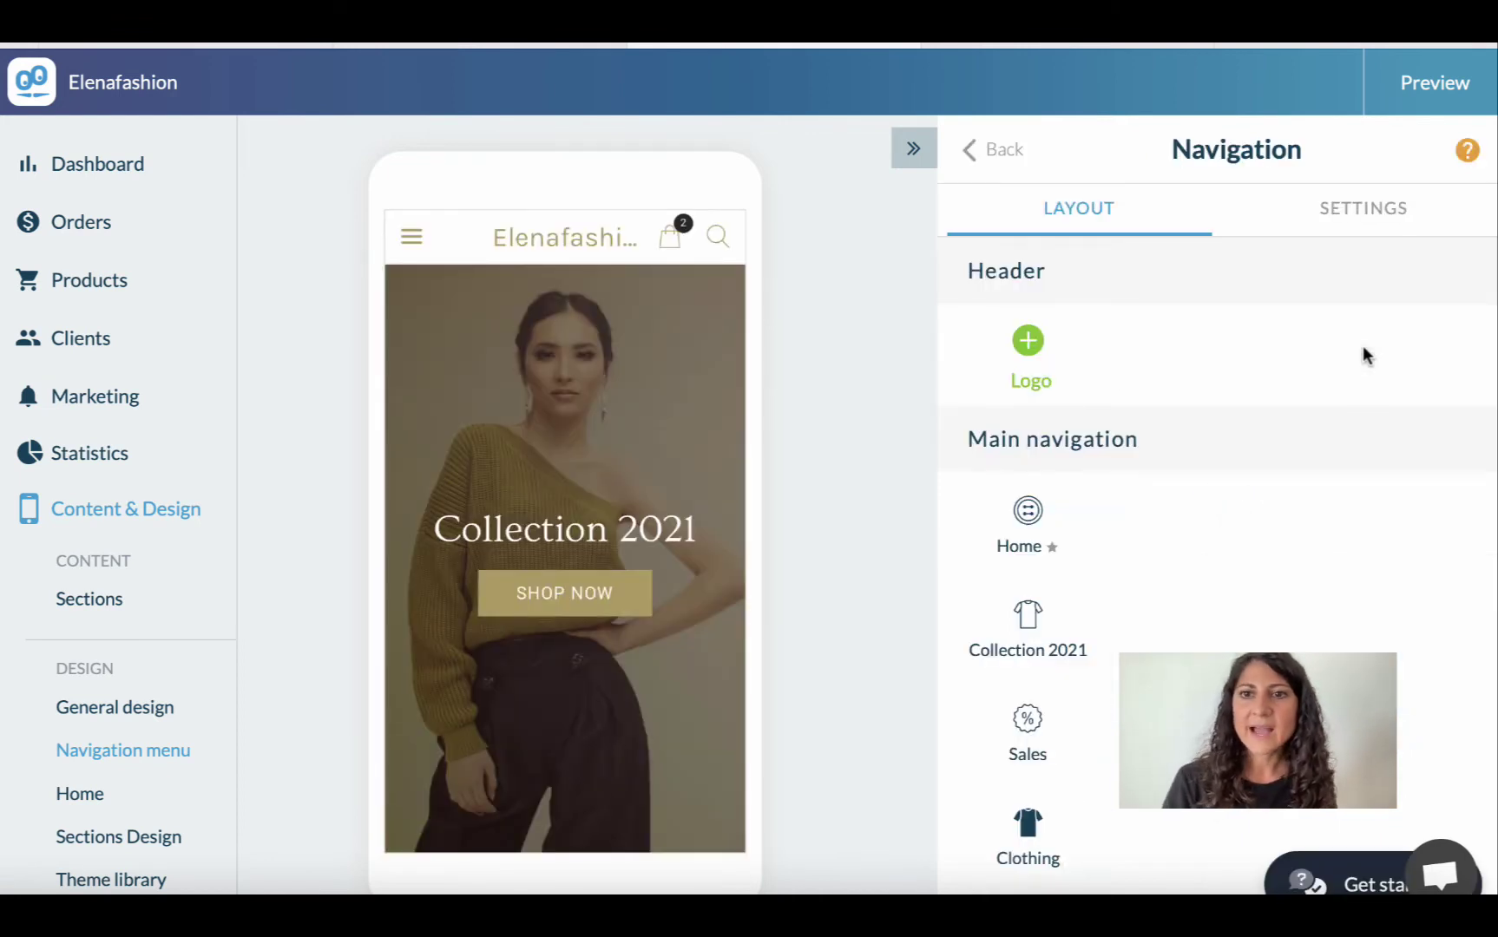
pyautogui.click(1012, 522)
pyautogui.scroll(-6, 1074, 632)
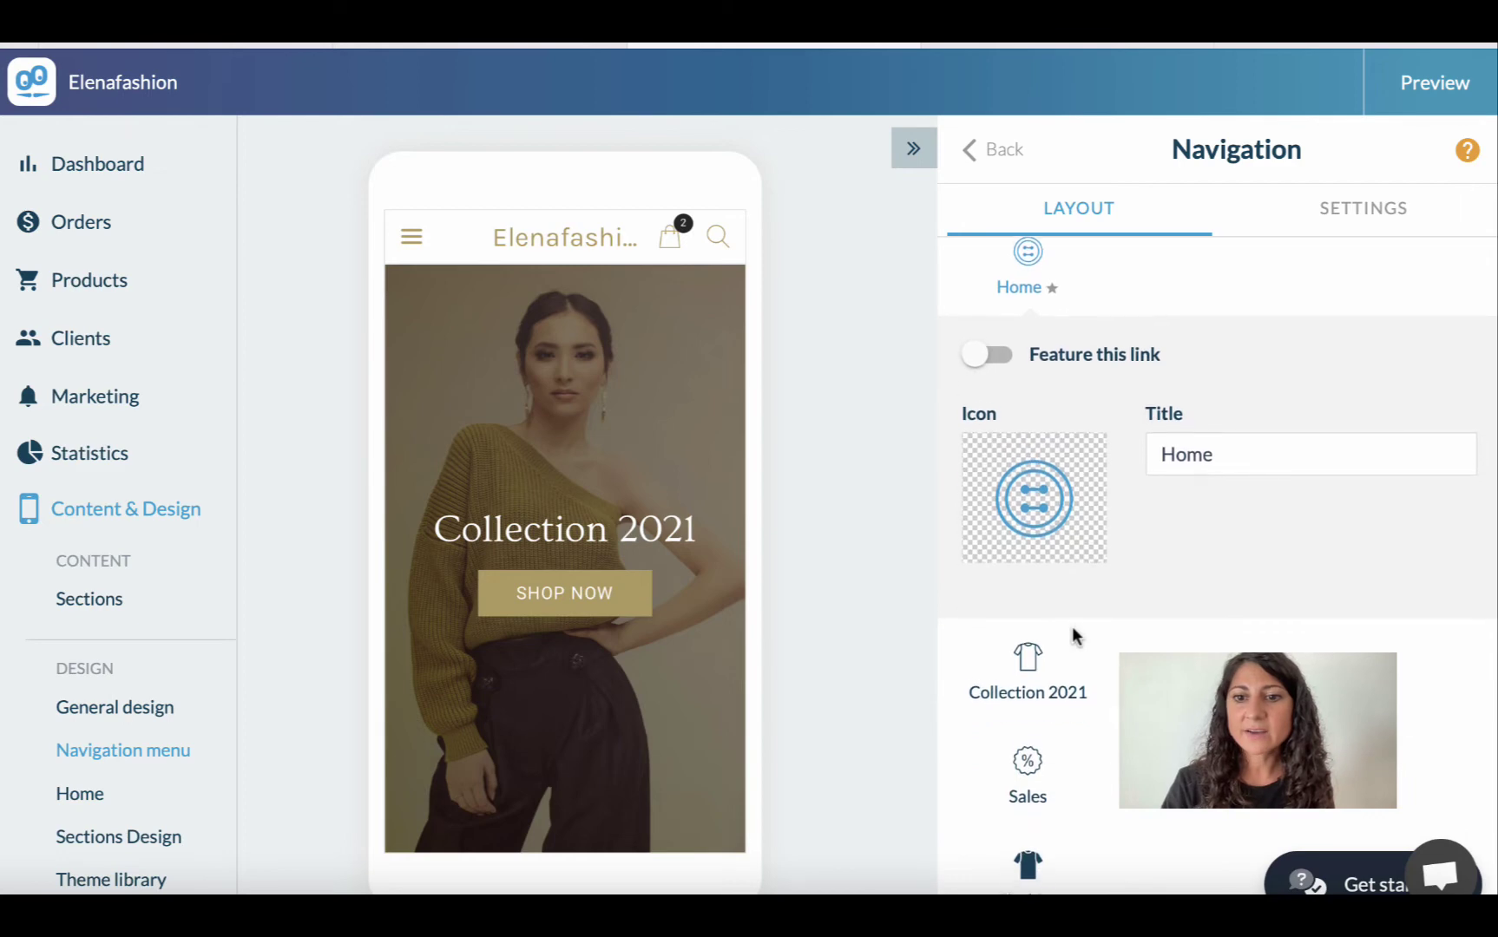
pyautogui.scroll(-3, 1073, 632)
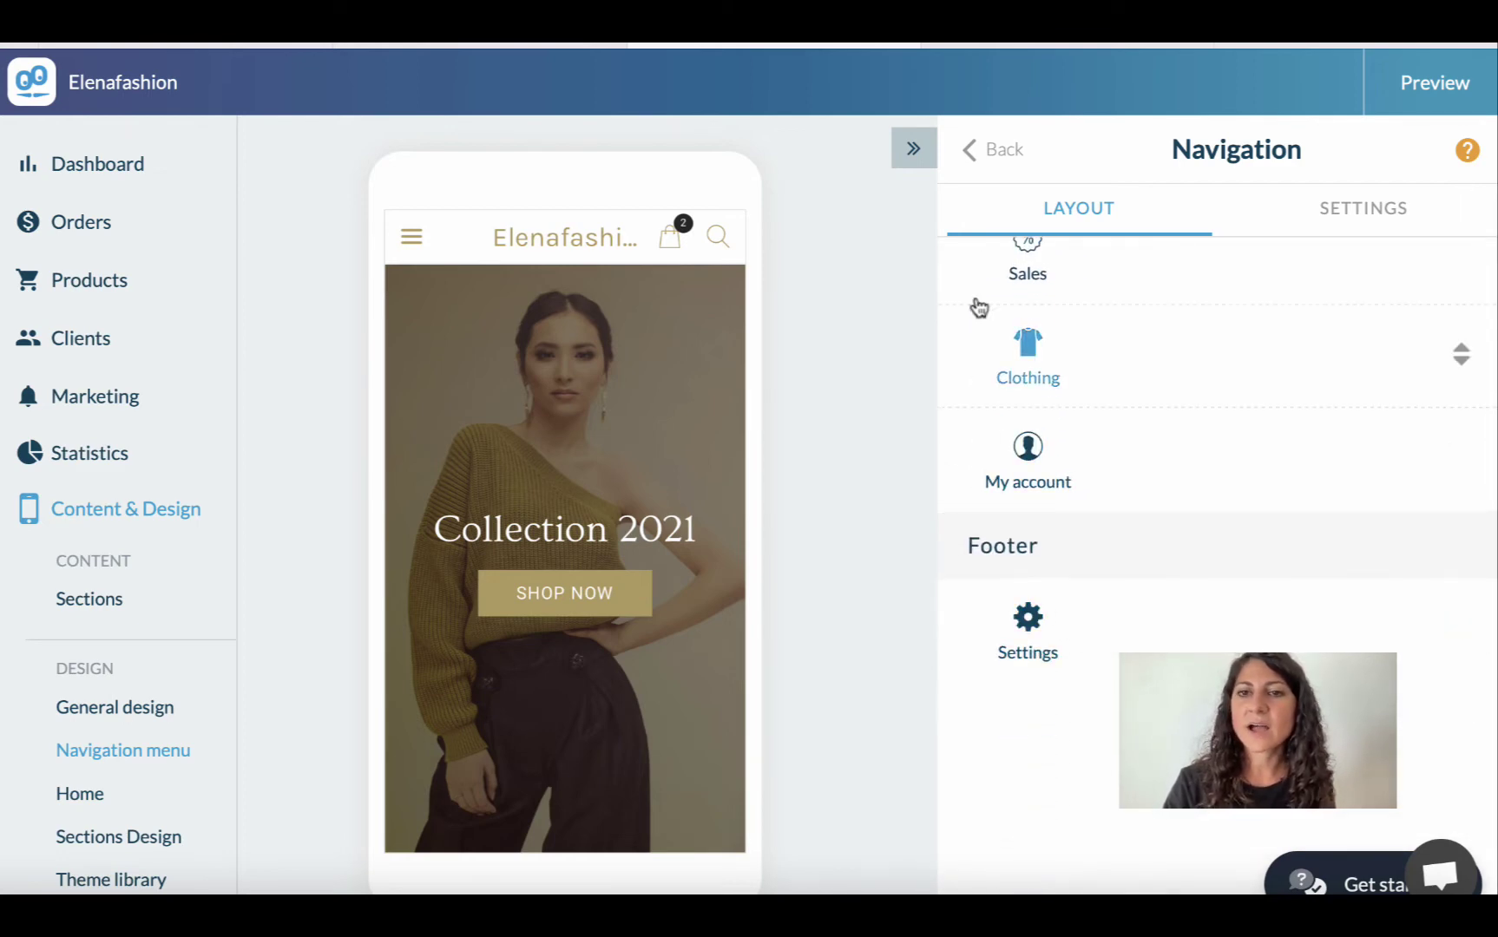
pyautogui.click(1012, 151)
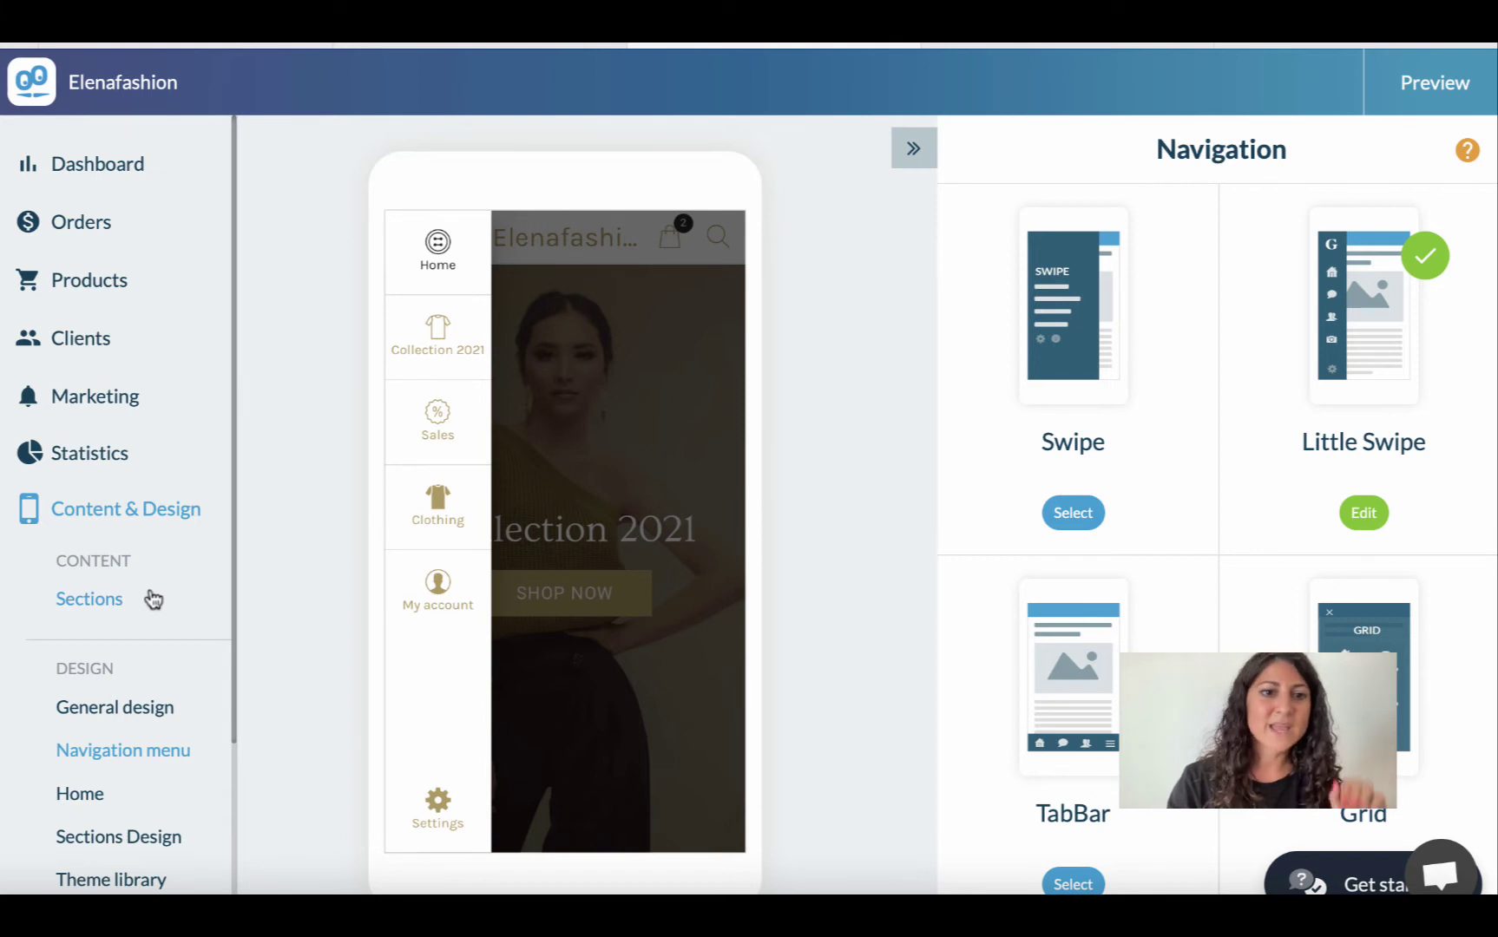
# Browse the theme library and apply the Urban Shango theme to the app
pyautogui.scroll(-3, 153, 599)
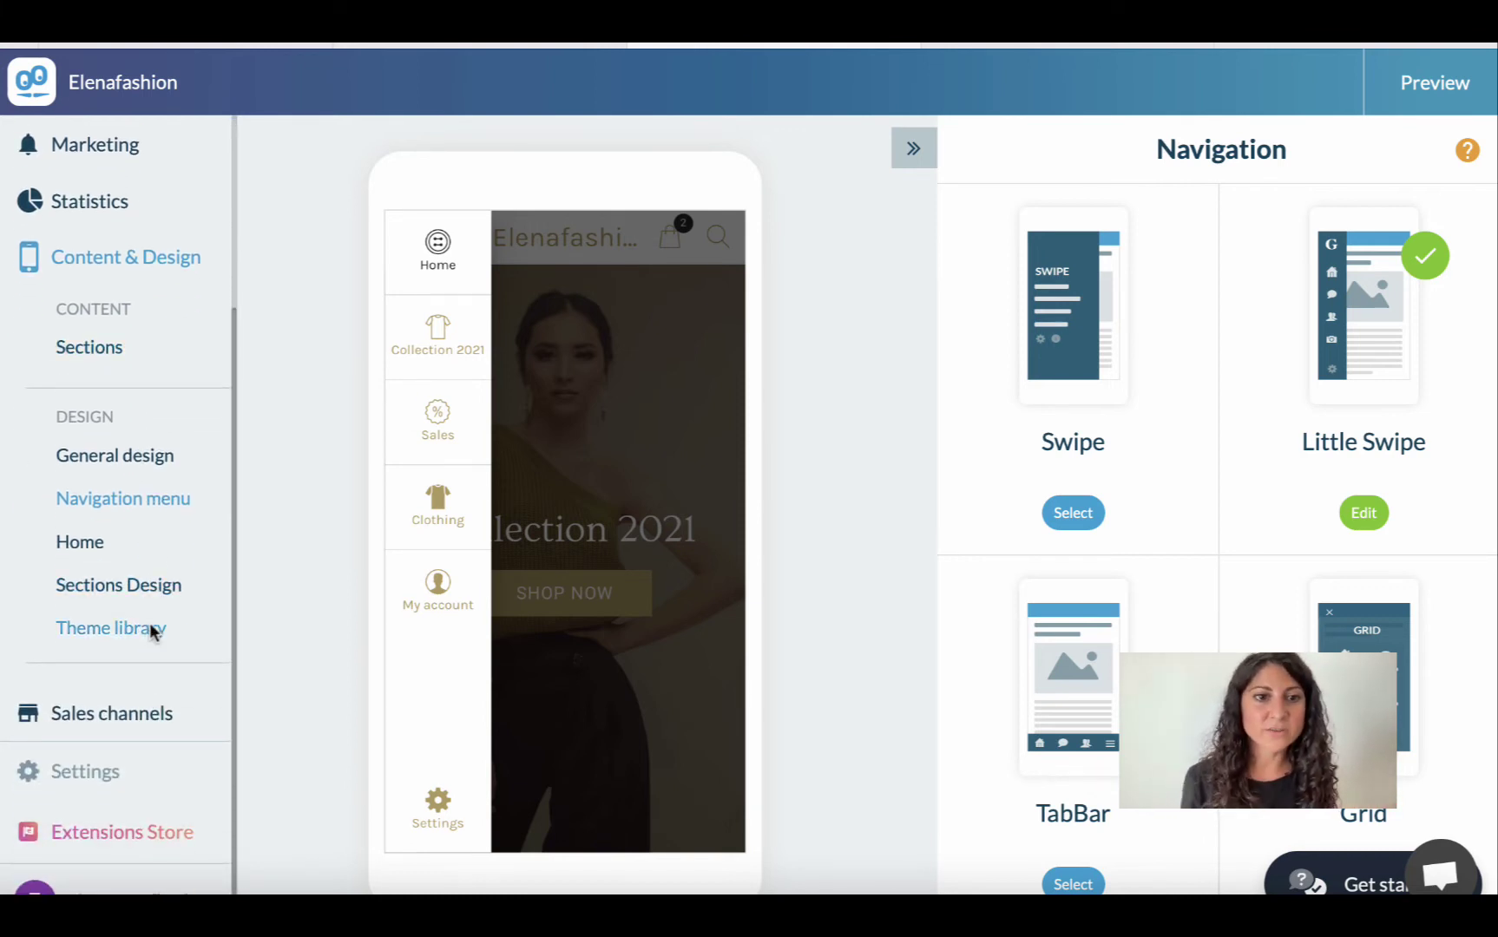
pyautogui.click(152, 628)
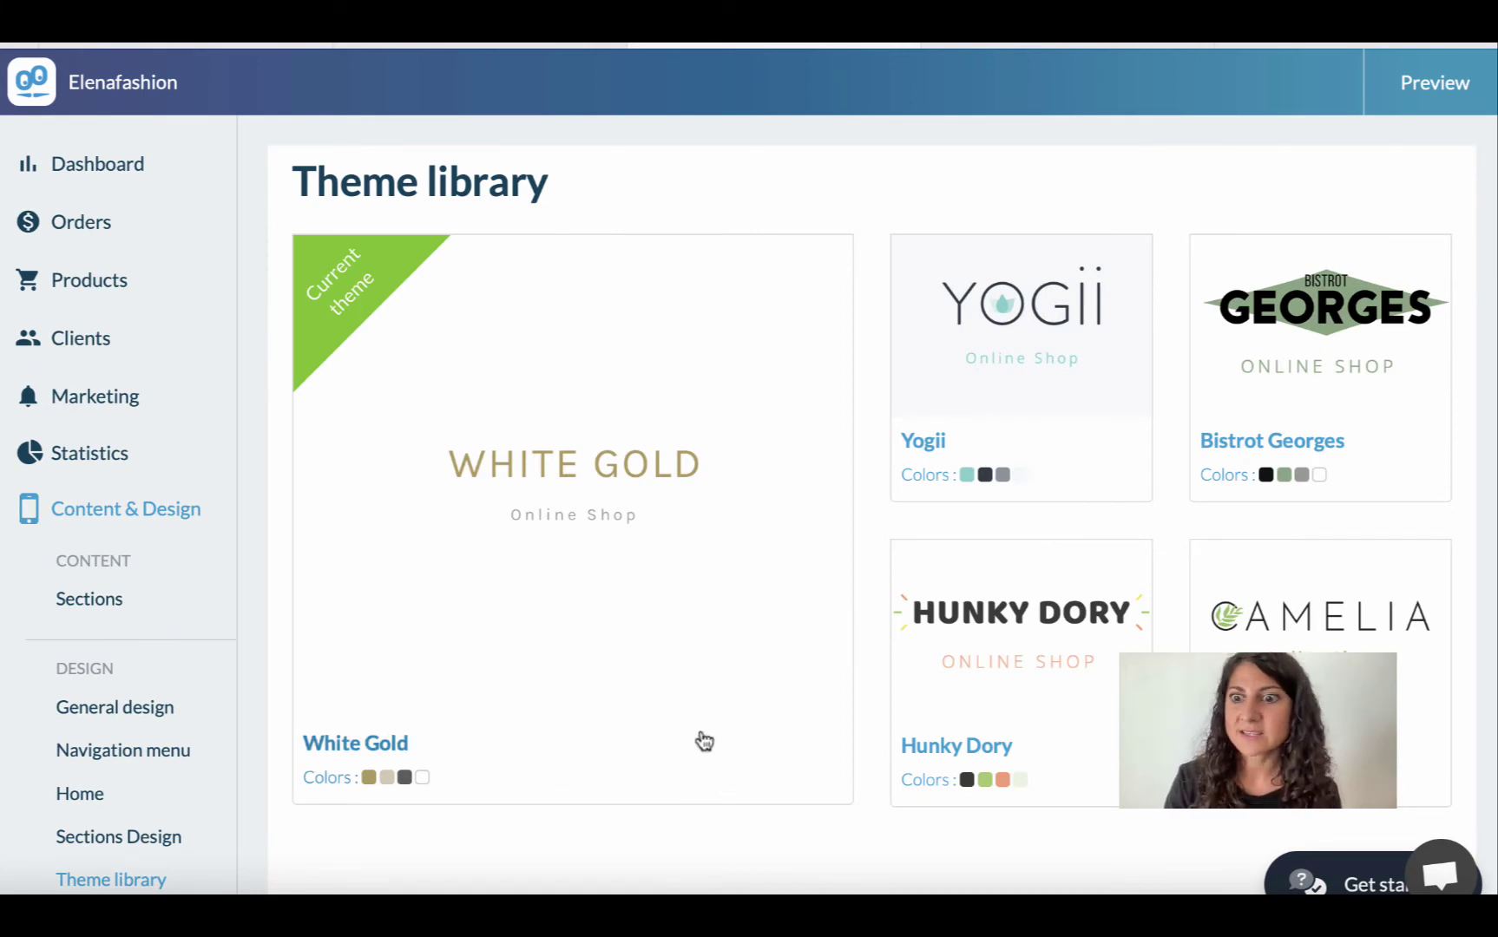
pyautogui.scroll(-1, 704, 740)
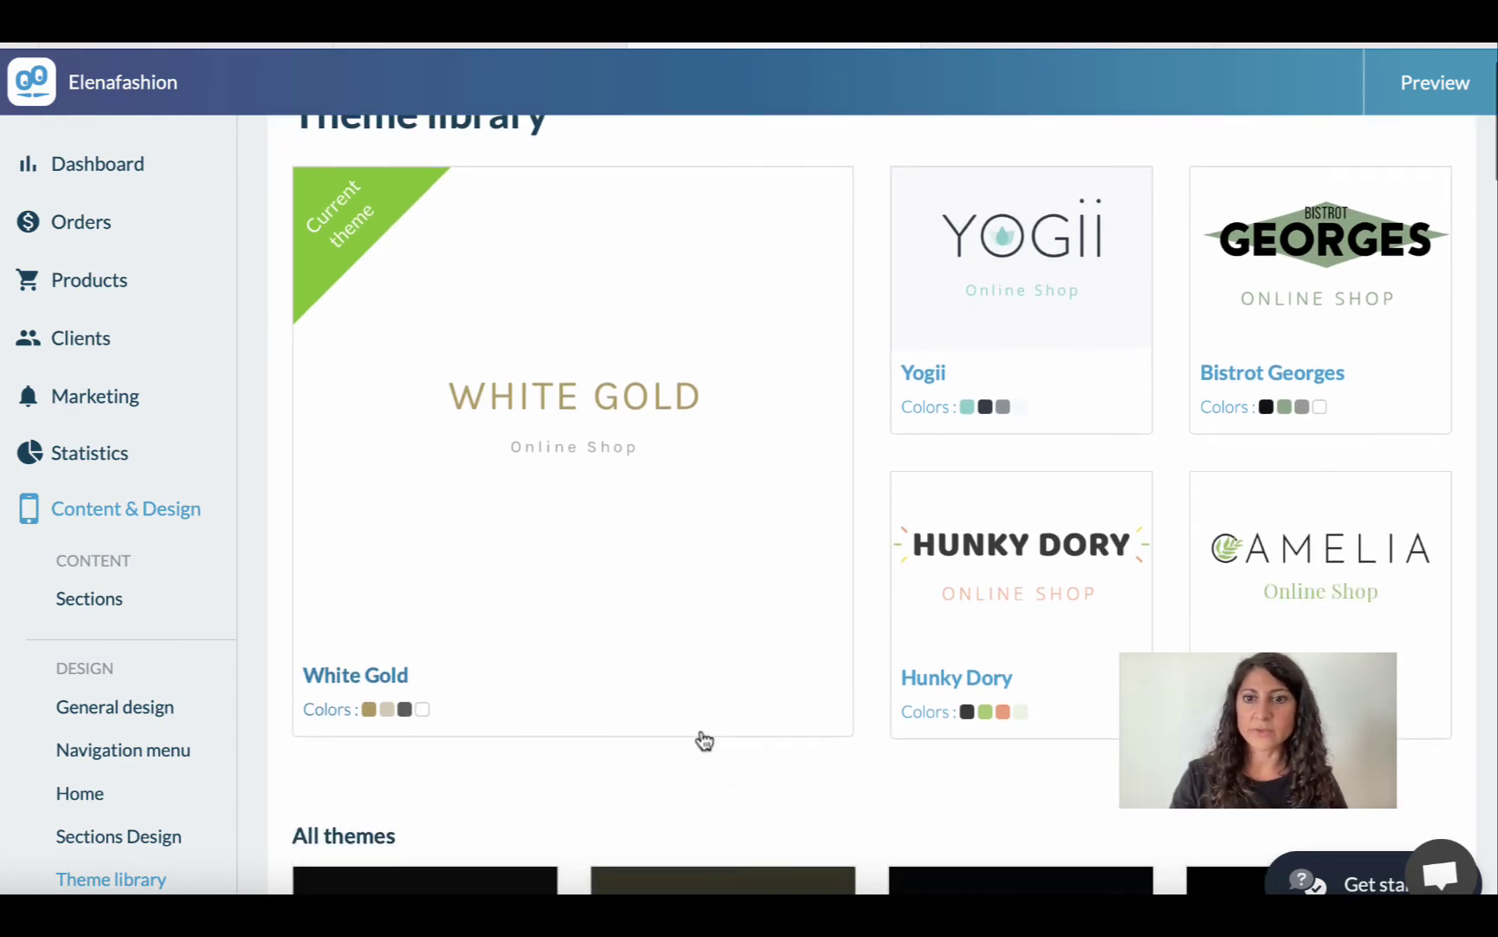
pyautogui.scroll(-5, 704, 740)
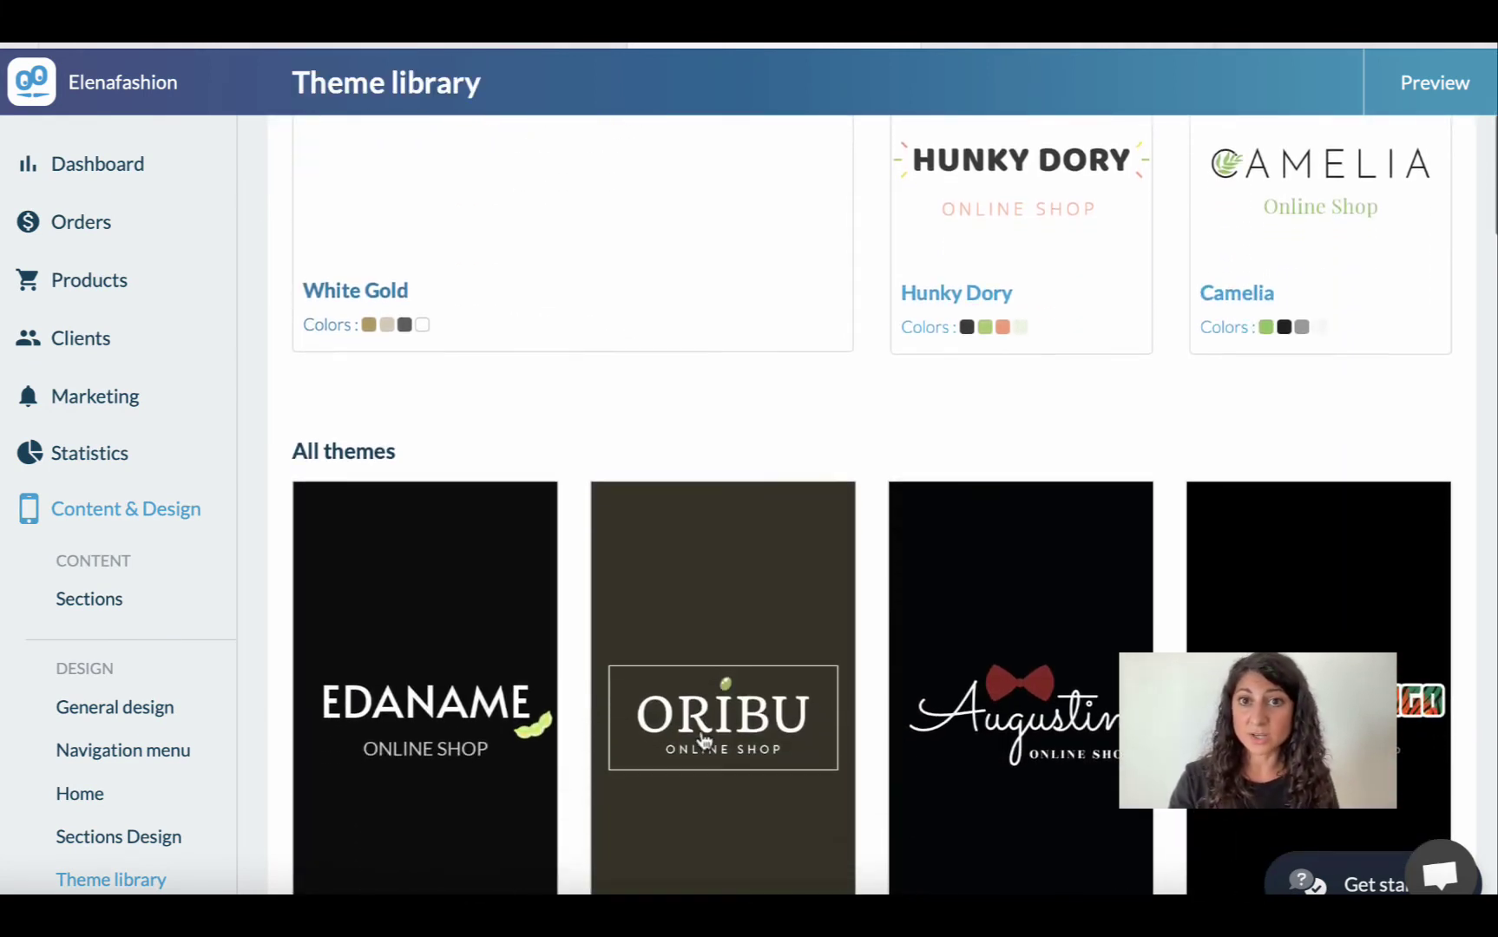
pyautogui.scroll(-4, 882, 790)
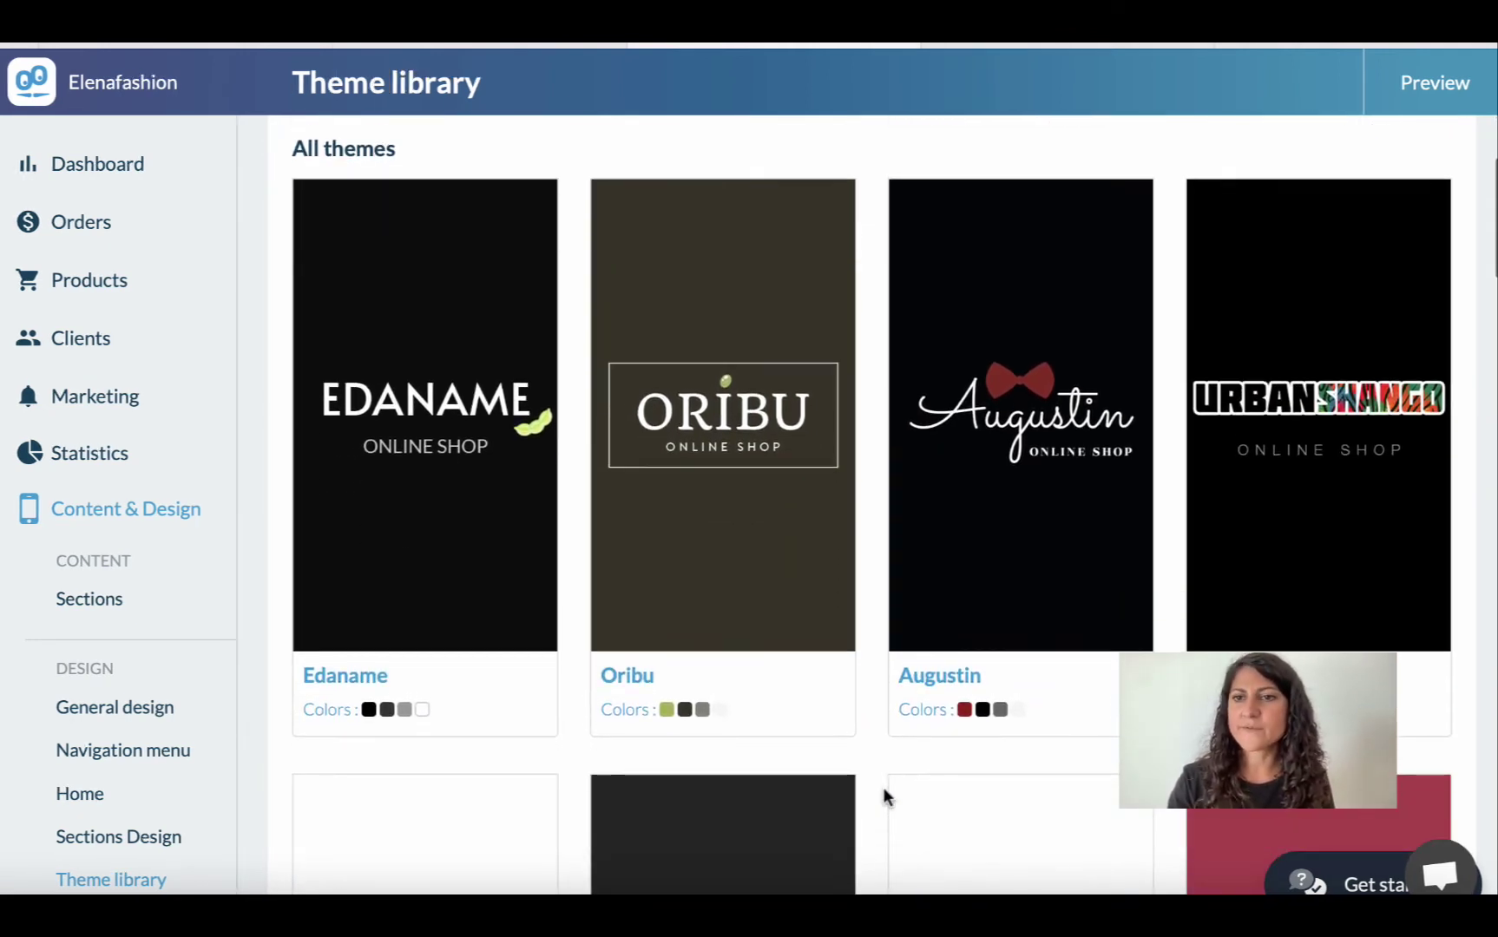
pyautogui.click(1277, 496)
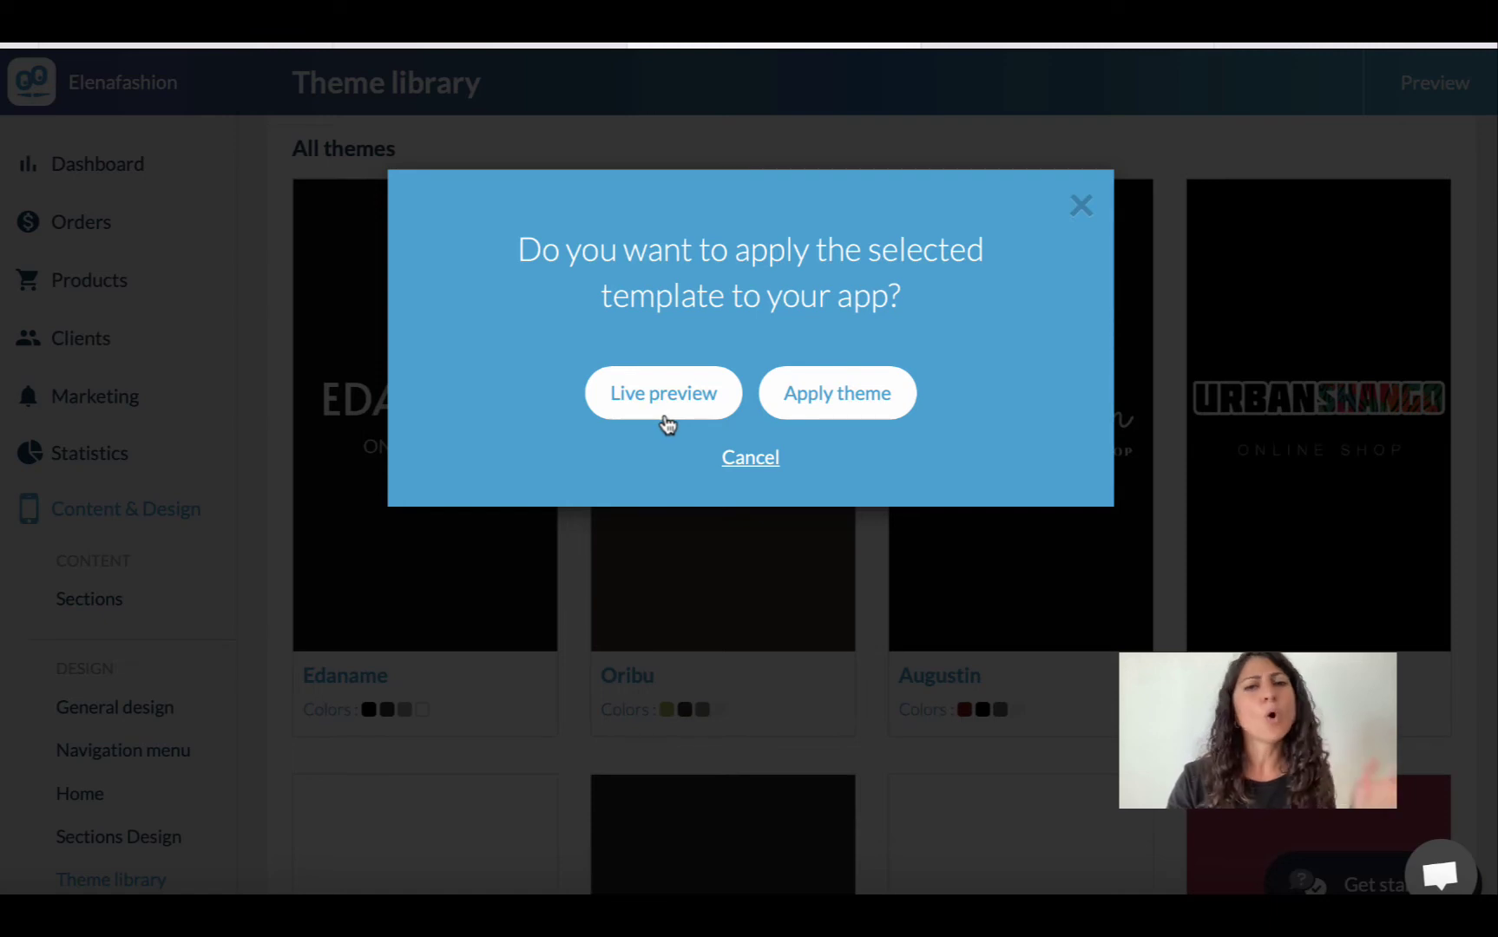
pyautogui.click(888, 397)
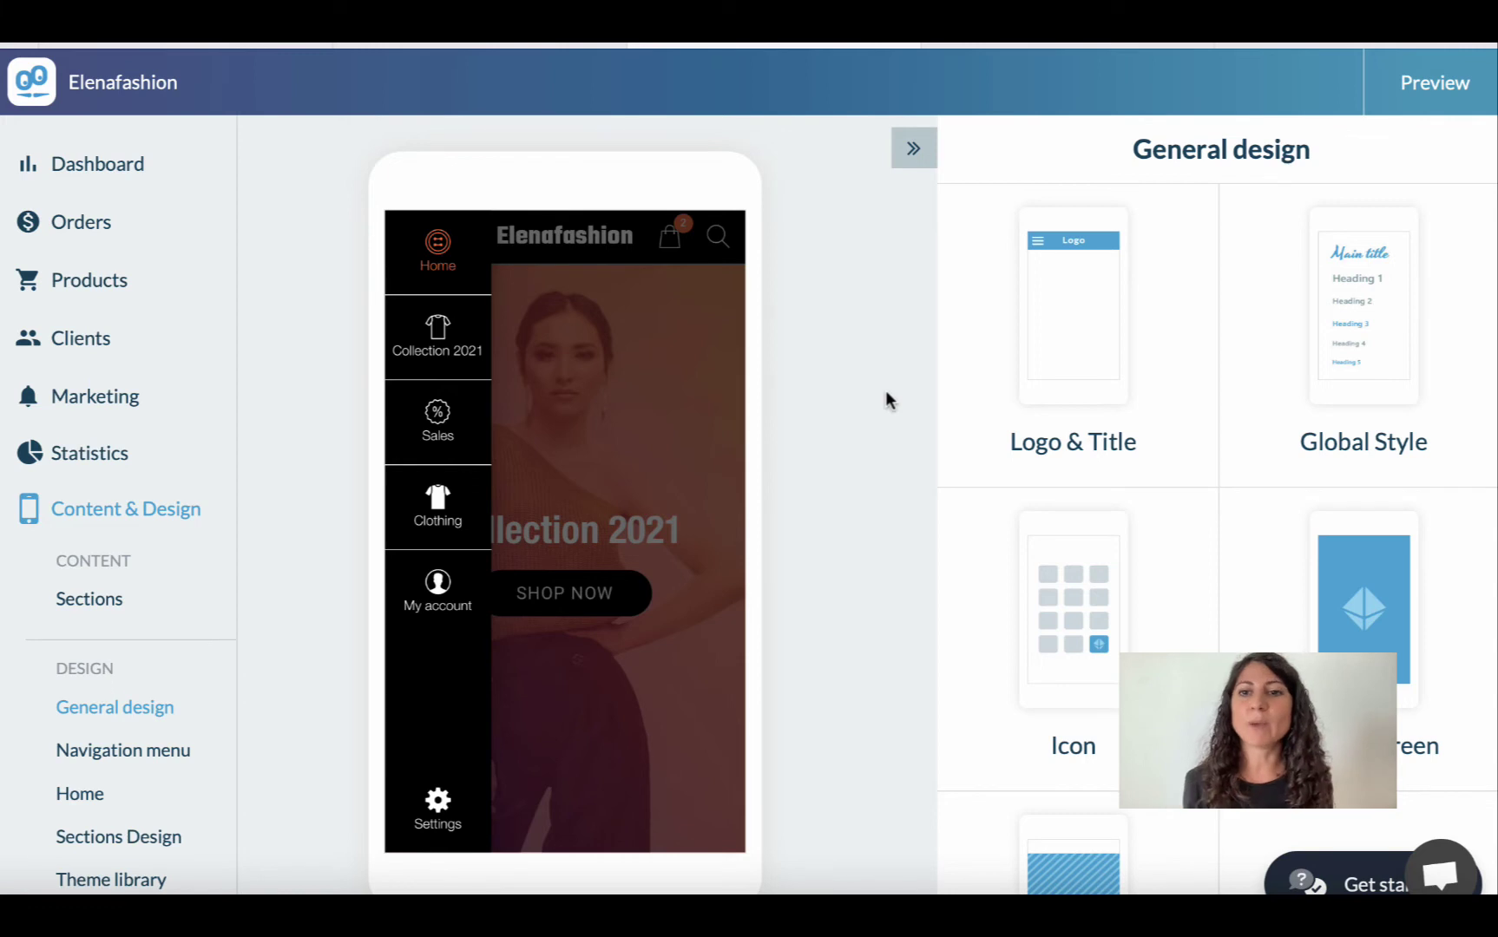
# Review the newly themed home page down to its newsletter and footer, and reopen its navigation menu
pyautogui.click(685, 327)
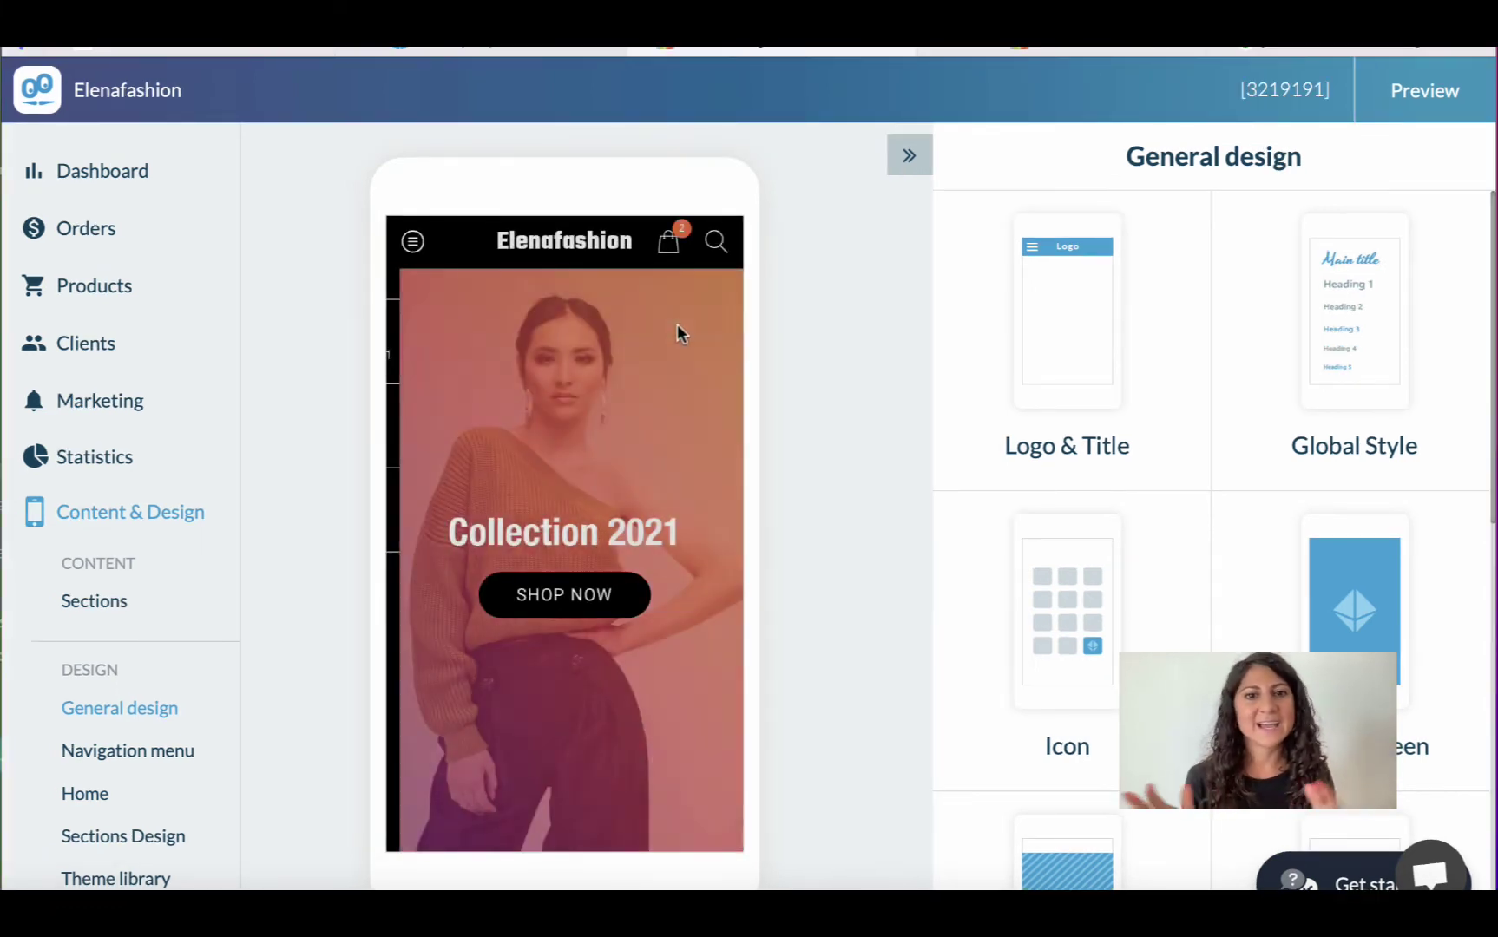
pyautogui.scroll(-8, 563, 365)
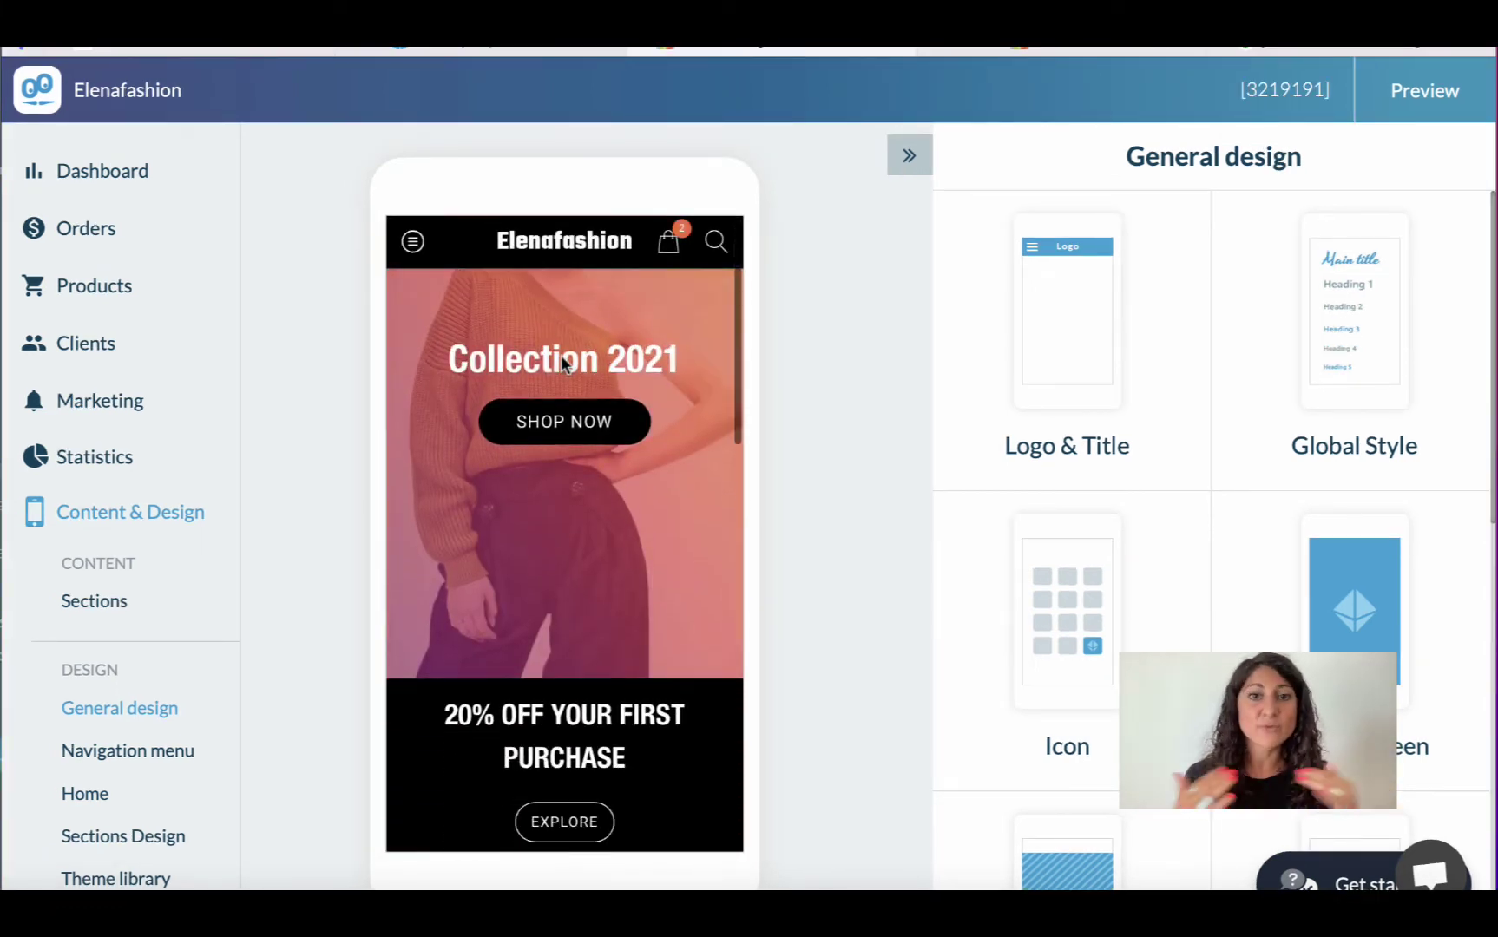
pyautogui.scroll(-10, 563, 365)
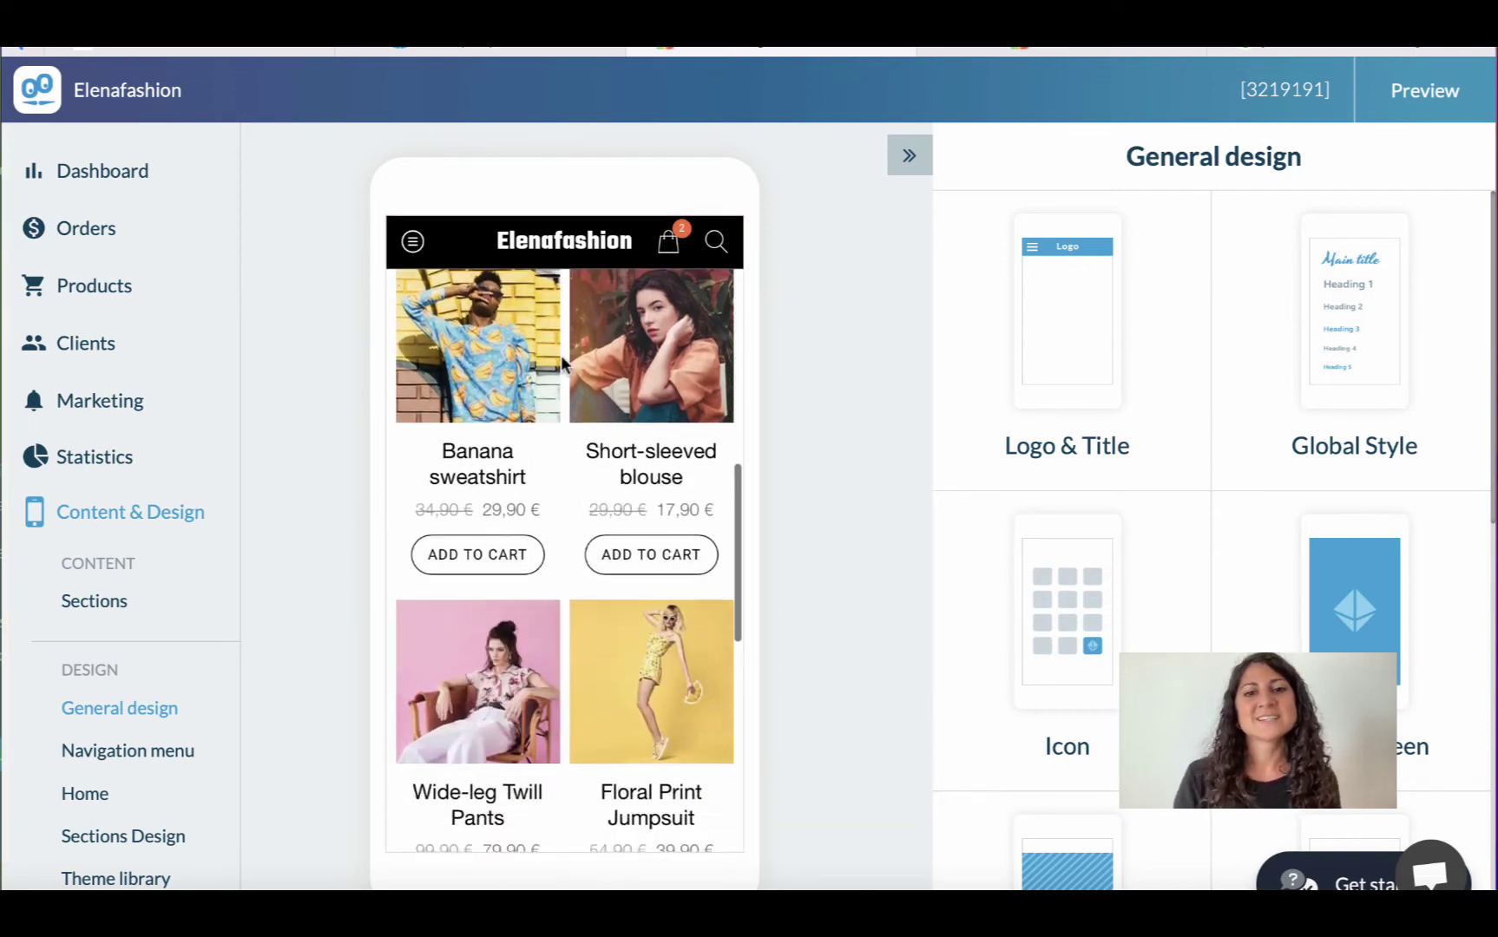
pyautogui.scroll(-2, 563, 360)
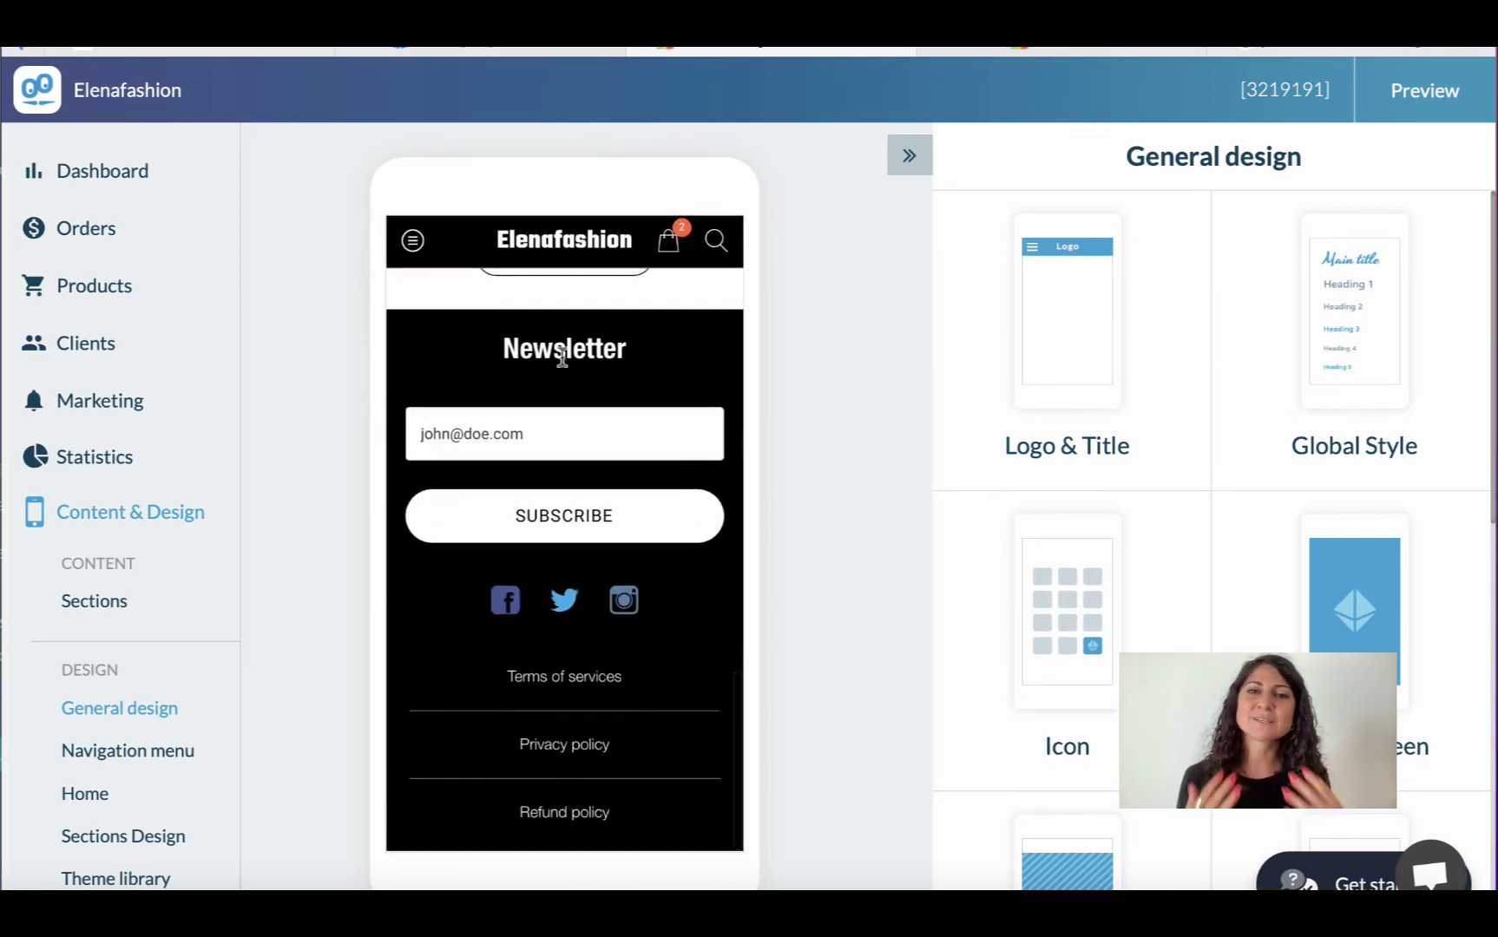
pyautogui.scroll(6, 563, 358)
pyautogui.scroll(10, 563, 359)
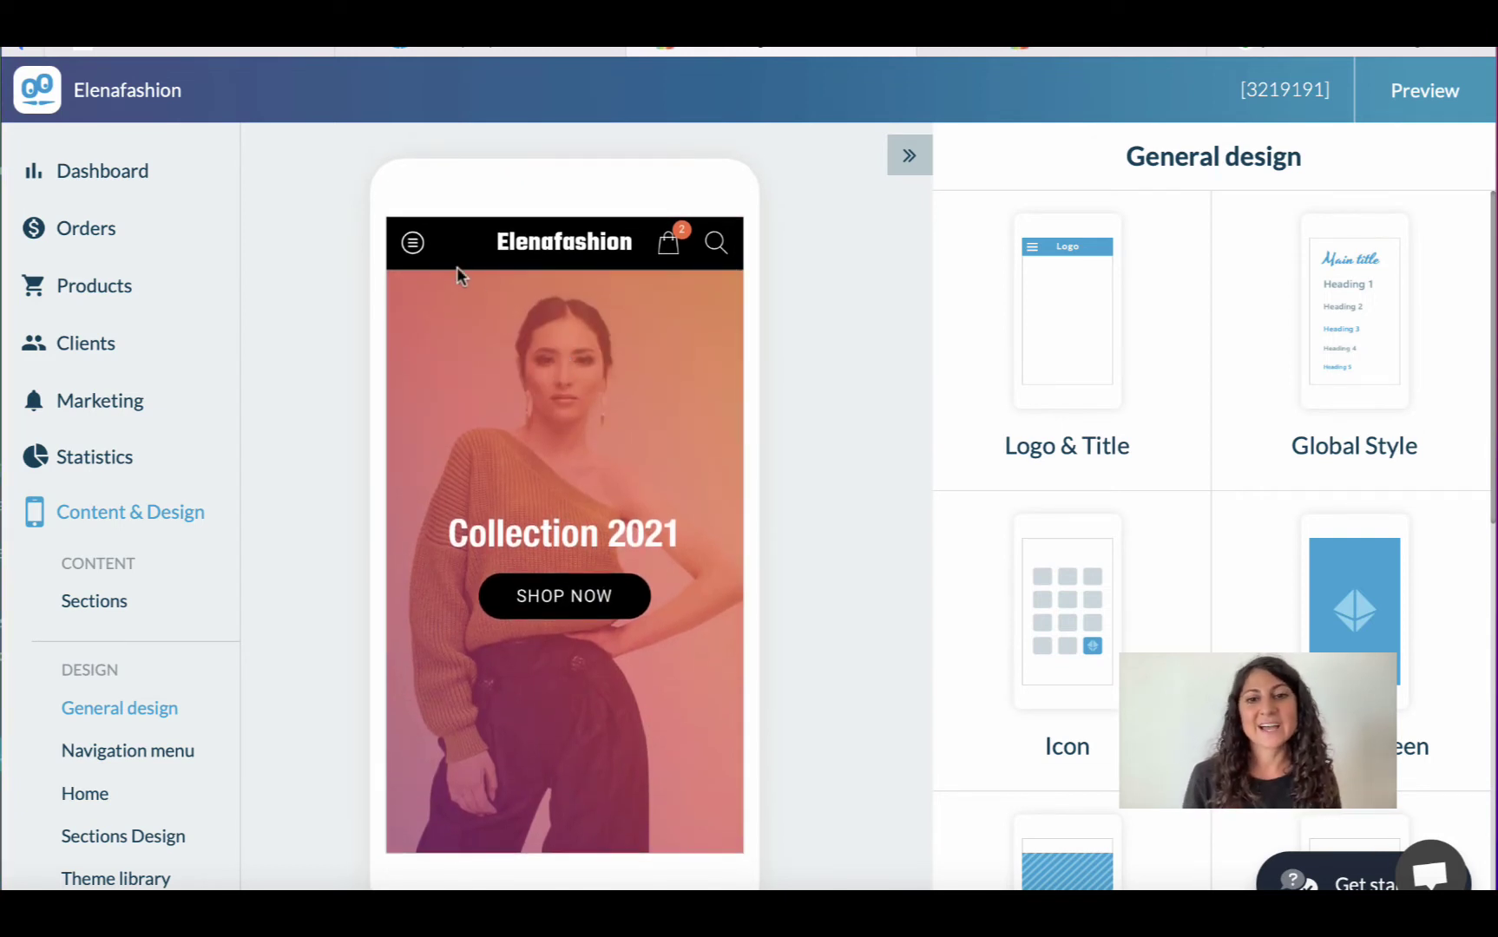
pyautogui.click(410, 243)
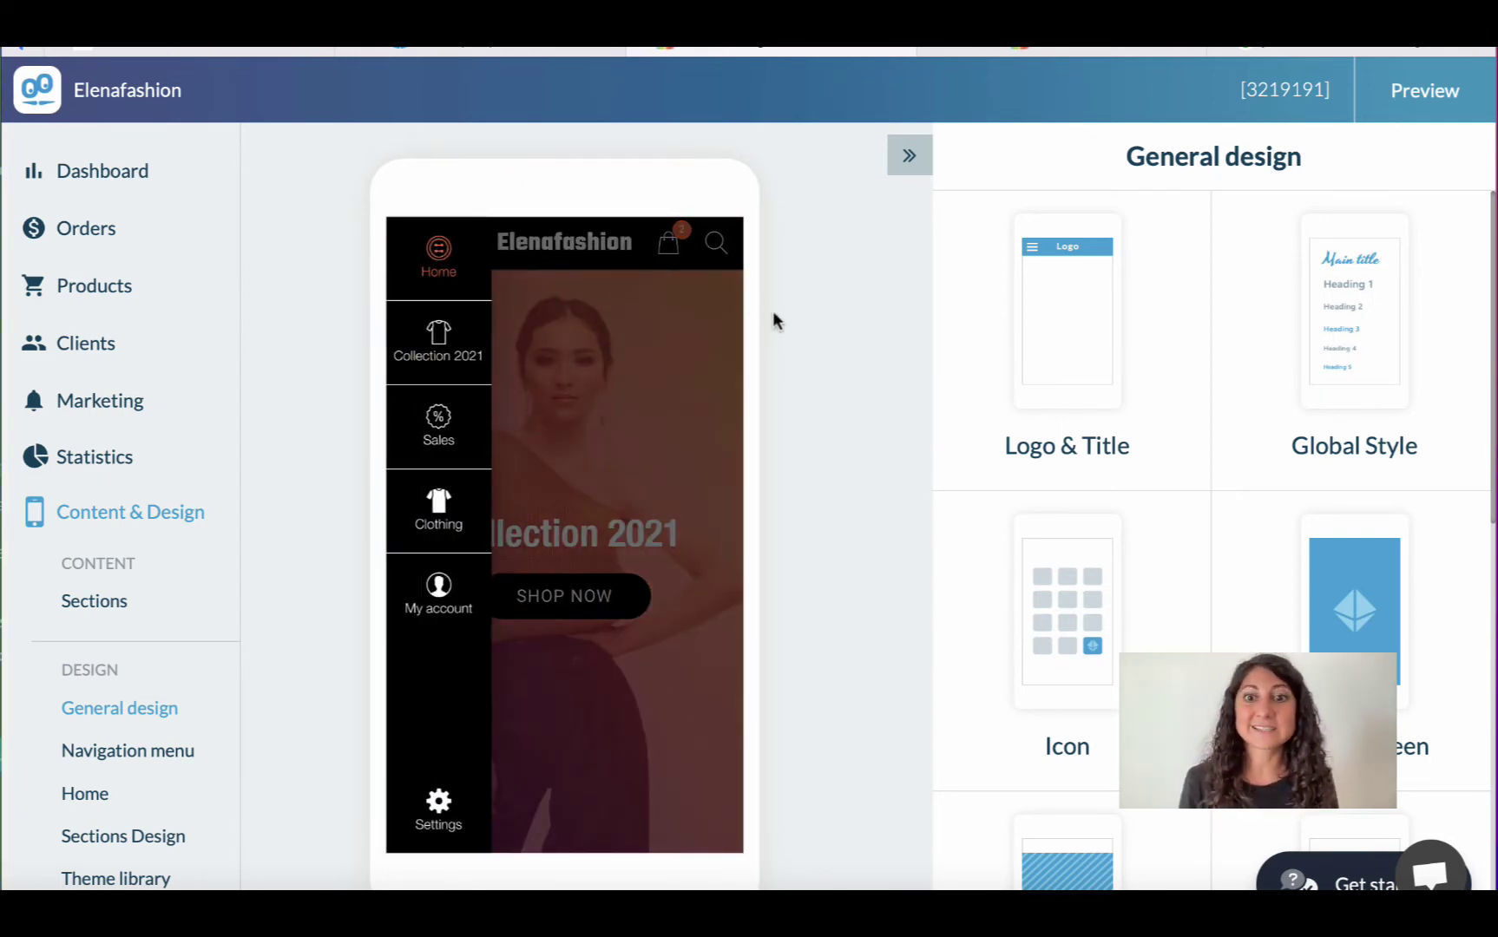
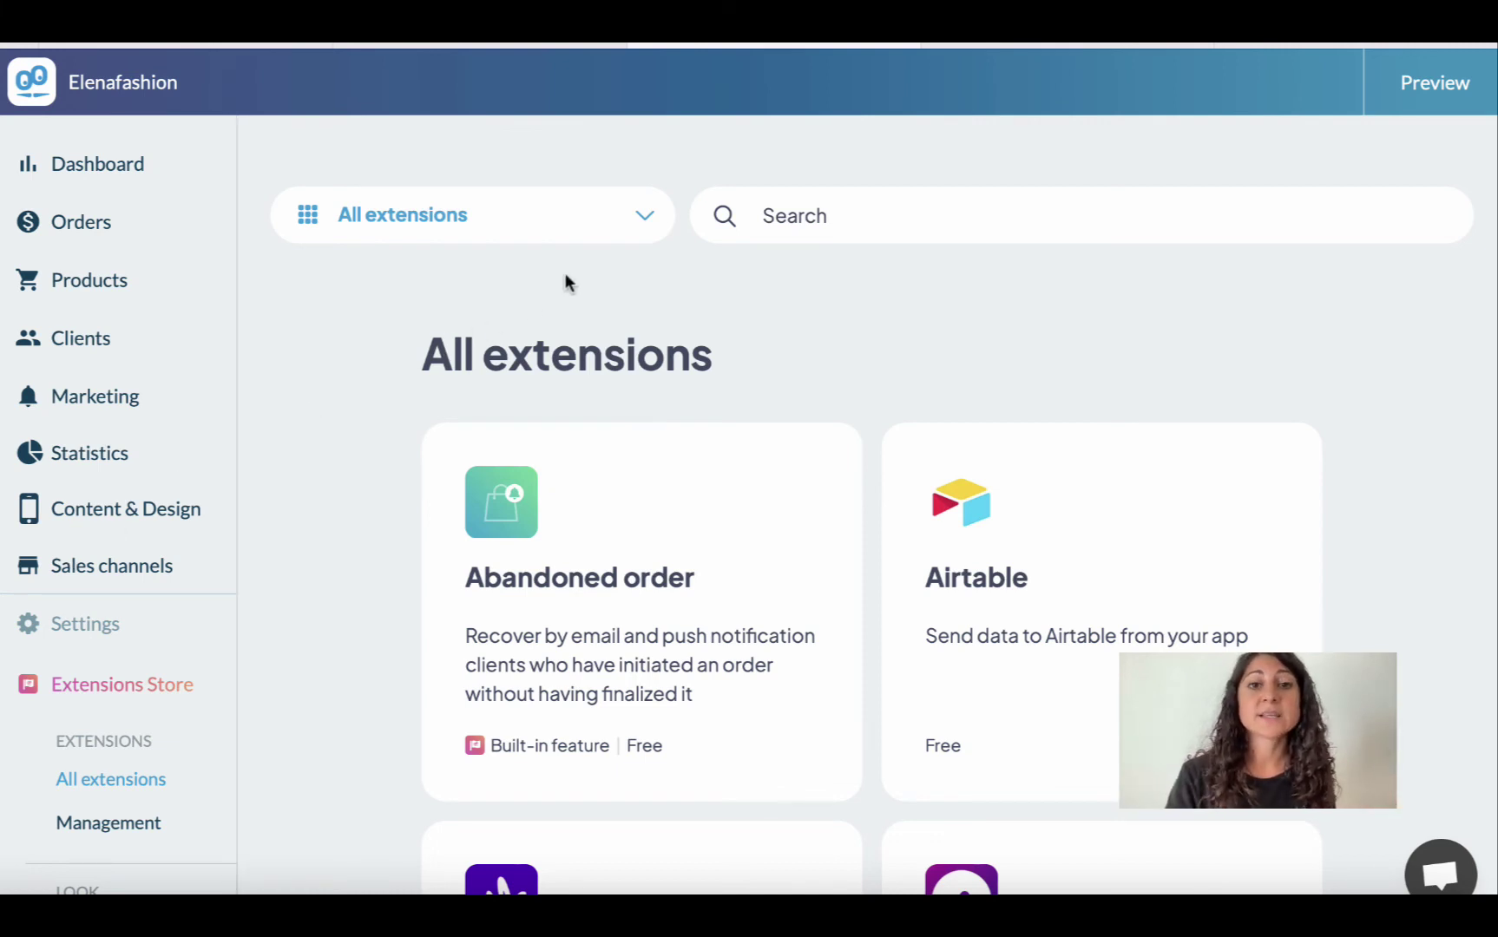
# Filter the Extensions Store to the eCommerce collection and browse the extensions it offers
pyautogui.click(543, 229)
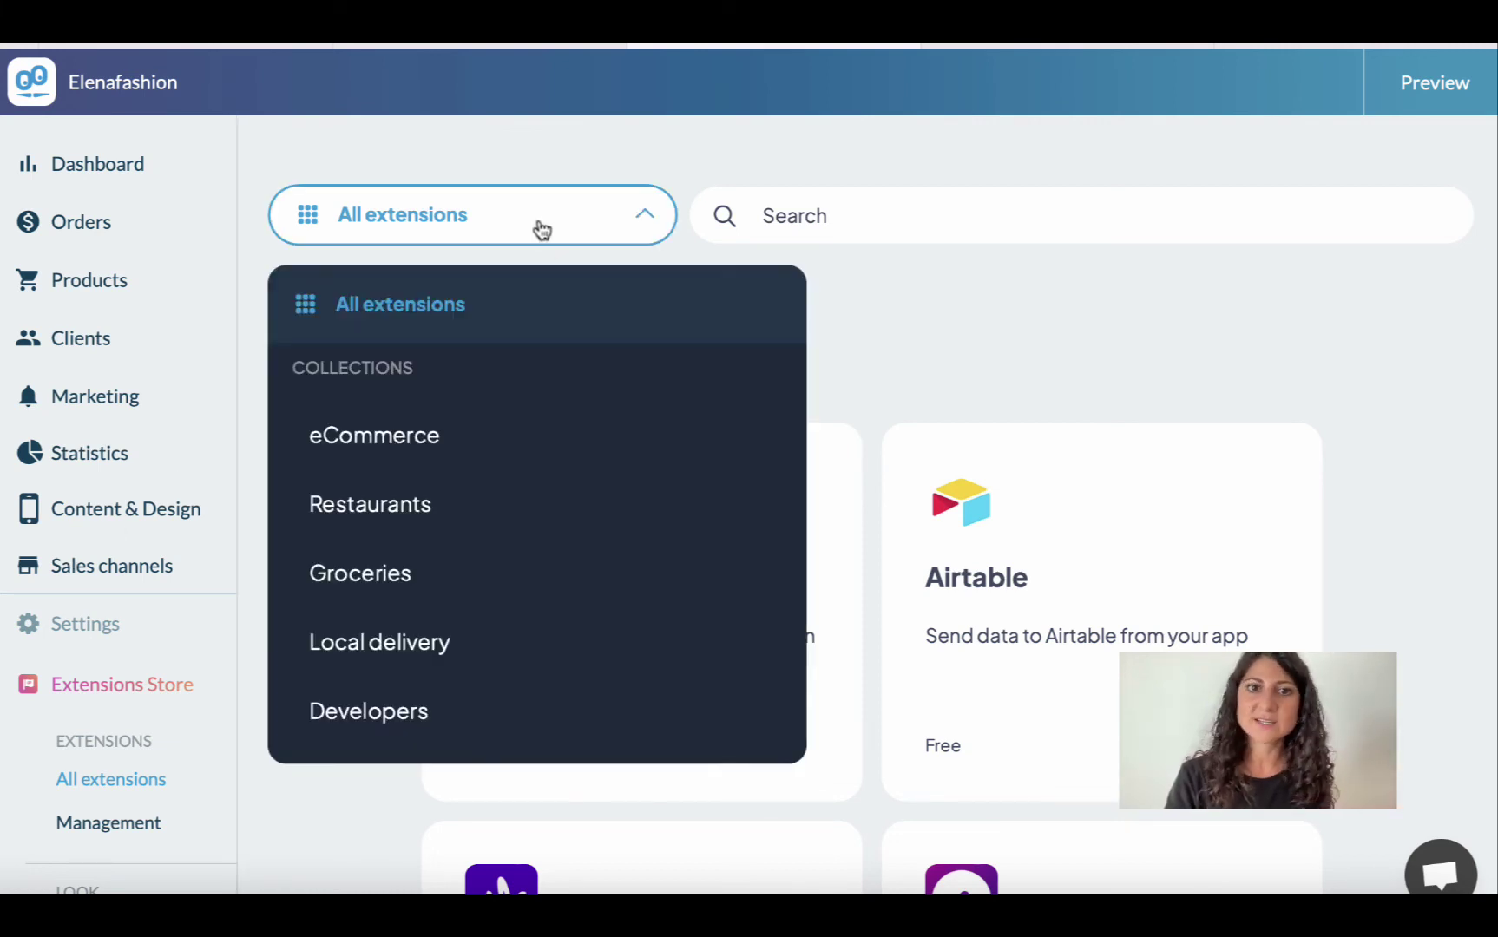
pyautogui.click(477, 445)
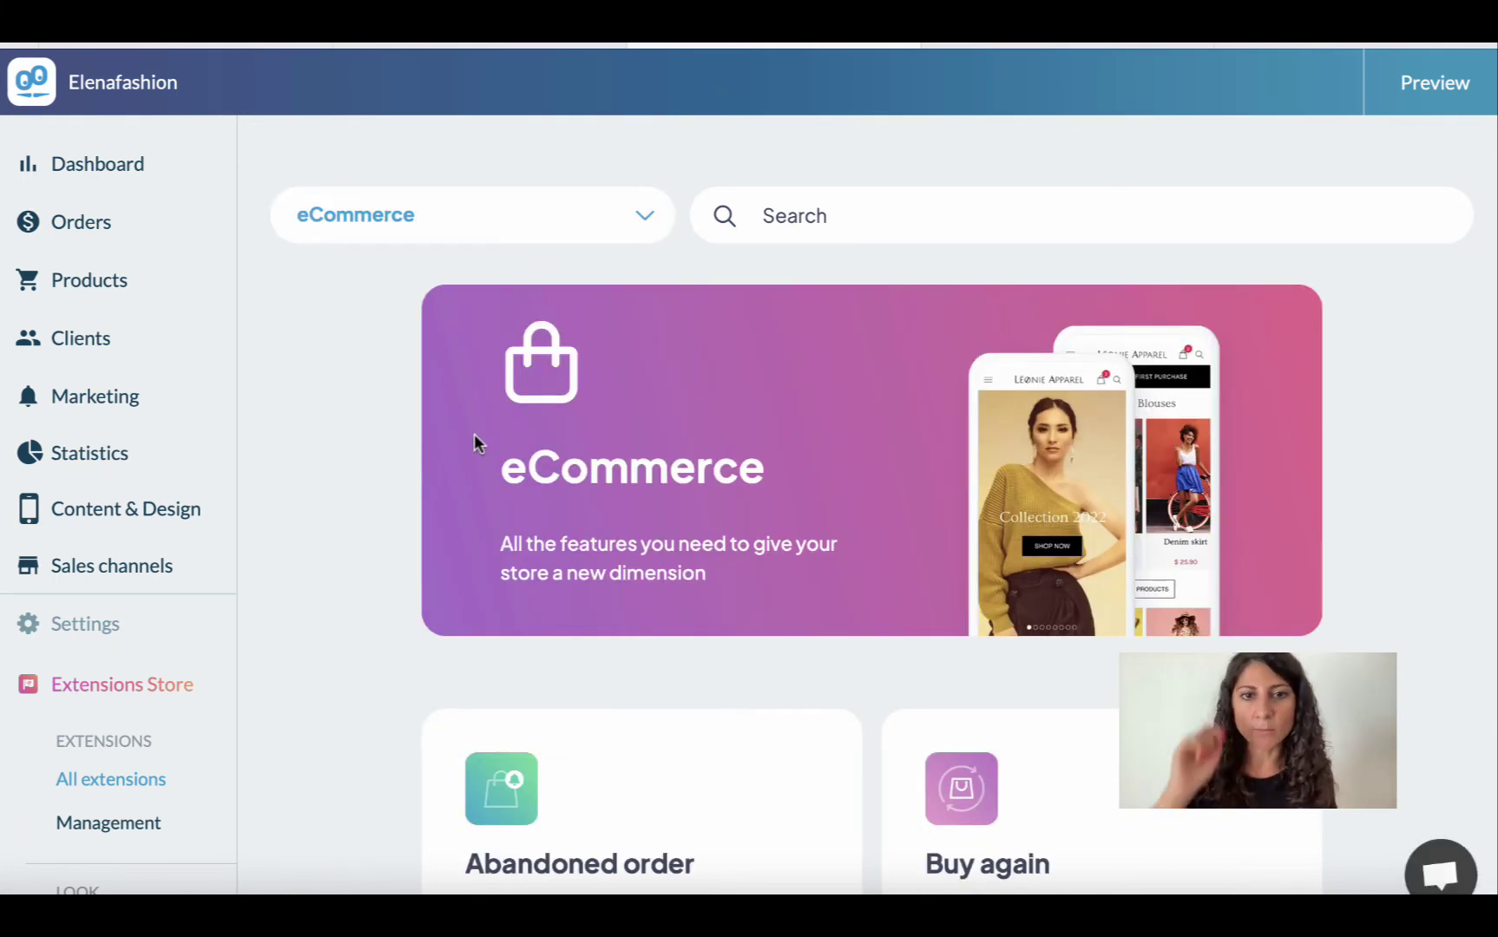
pyautogui.scroll(-1, 1438, 775)
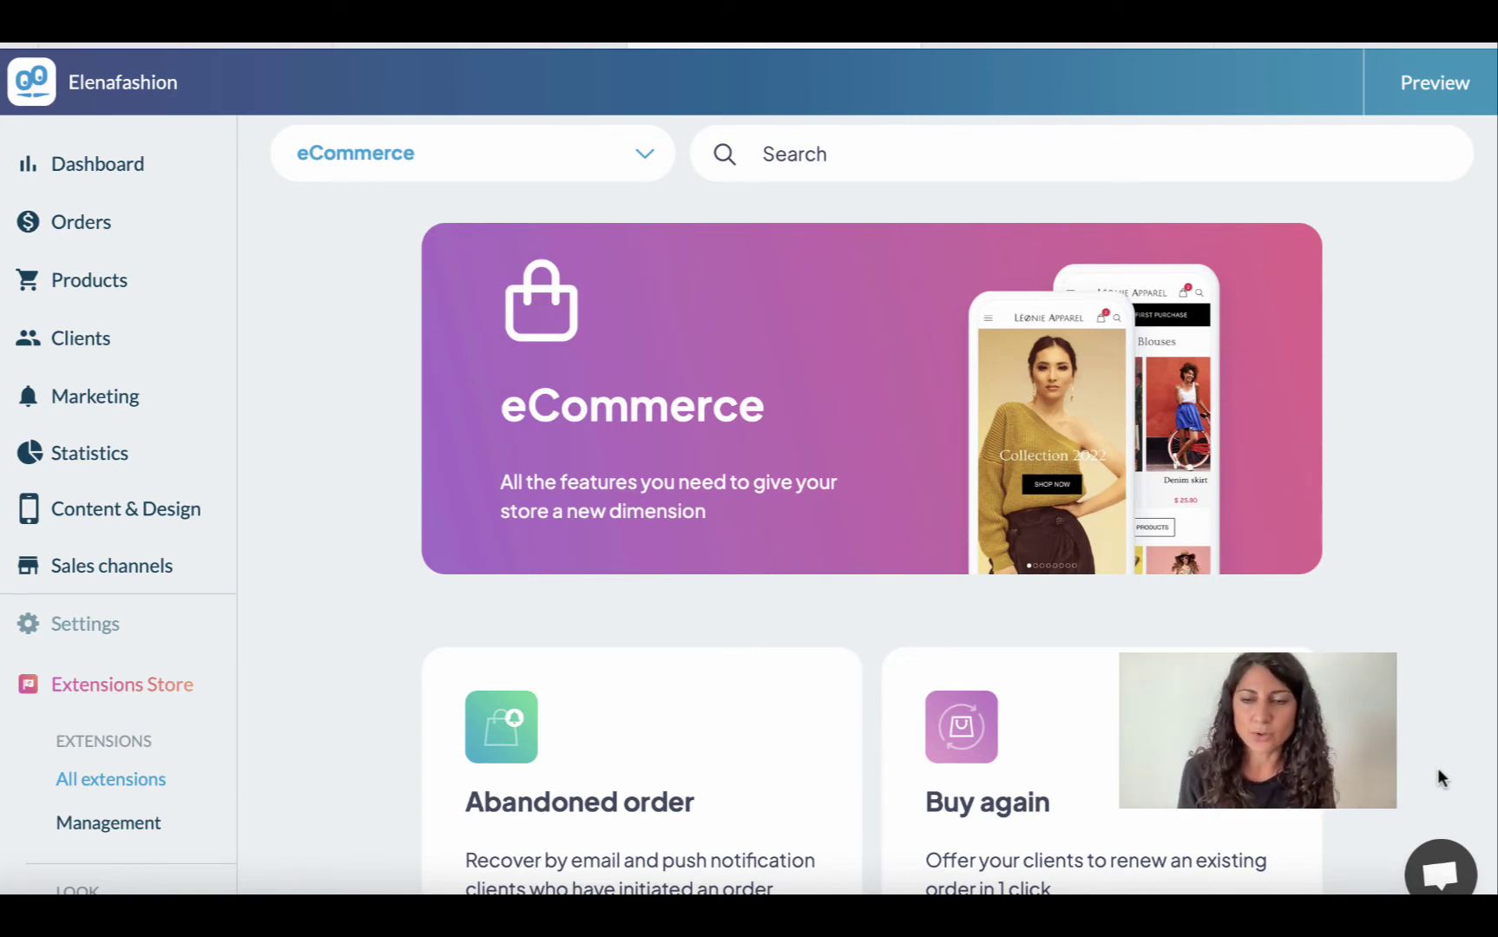
pyautogui.scroll(-5, 1437, 769)
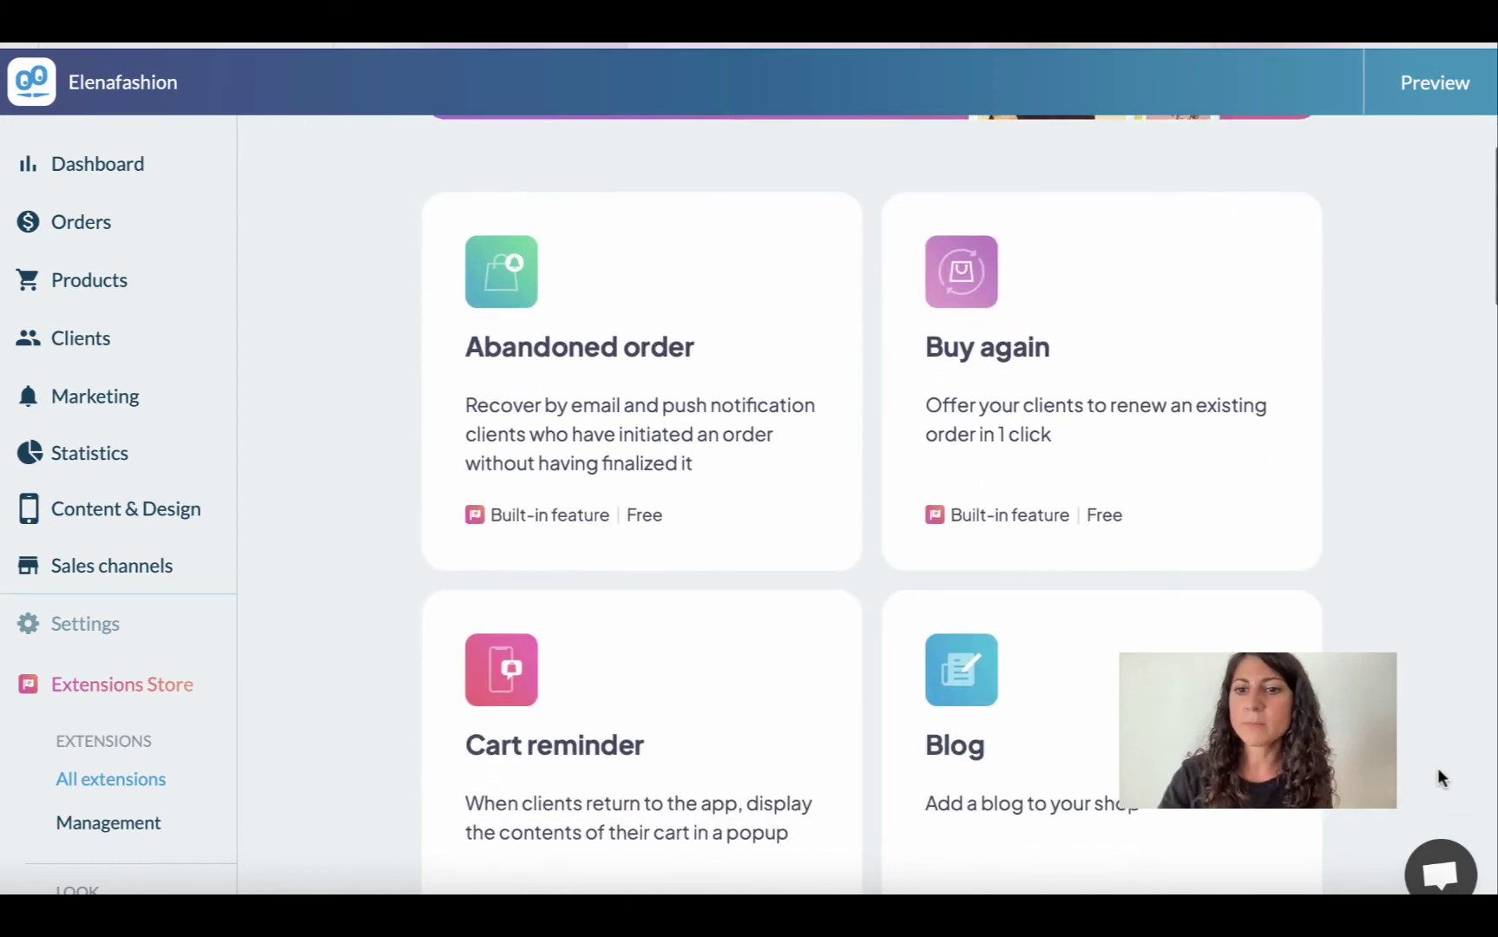
pyautogui.scroll(-1, 1438, 768)
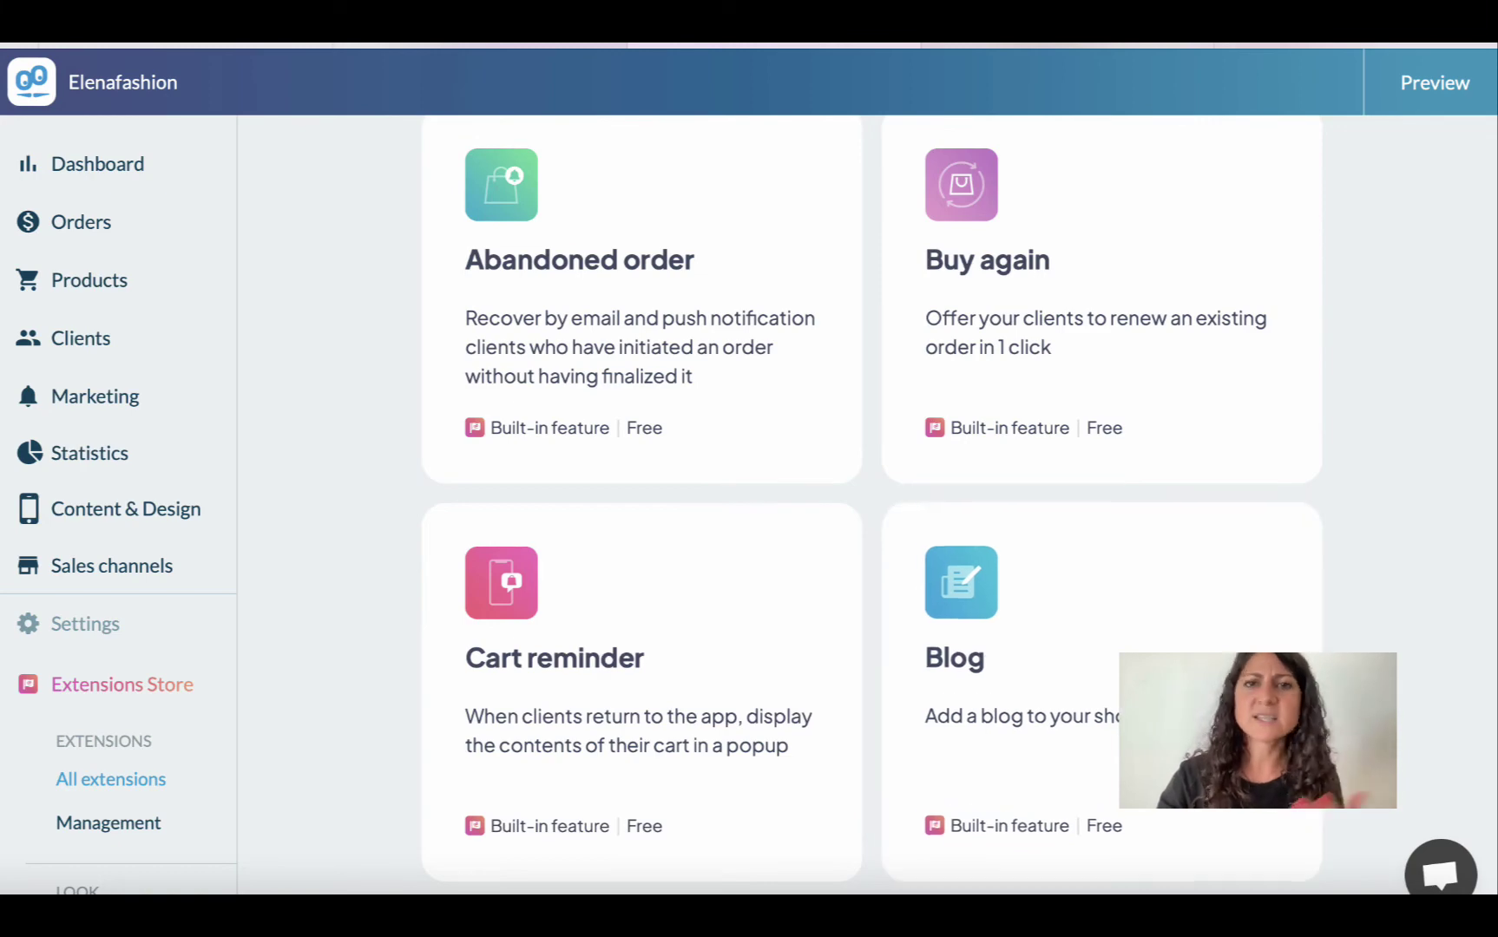
# Examine the rest of the eCommerce extensions, from the YouTube and analytics integrations to Shopify, and return to the collection's beginning
pyautogui.scroll(-3, 1385, 653)
pyautogui.scroll(-10, 1386, 653)
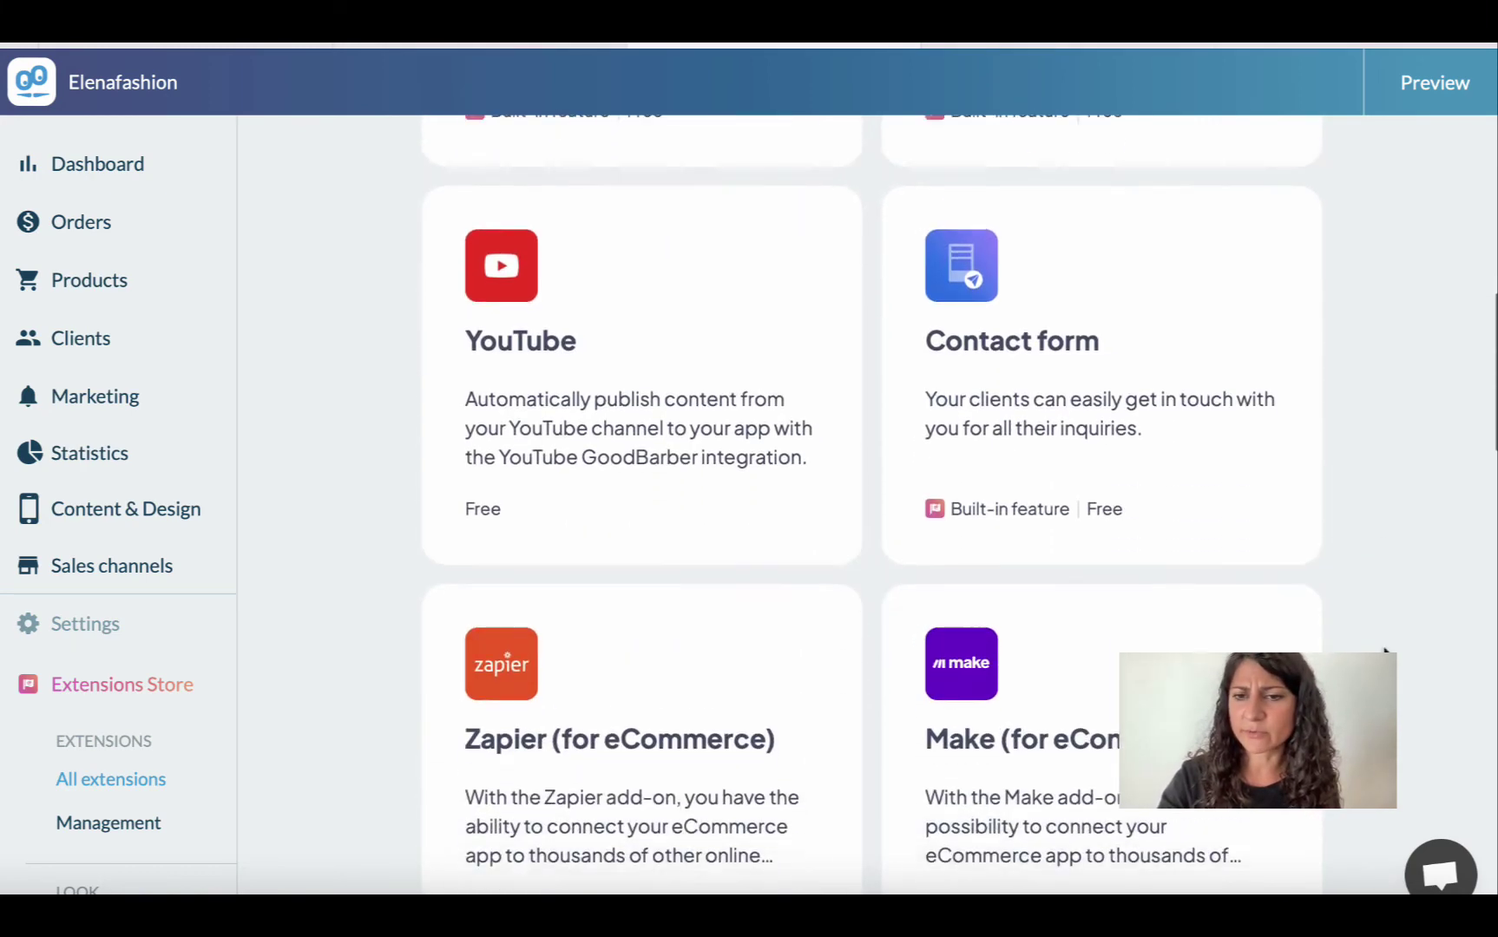
pyautogui.scroll(-12, 1386, 653)
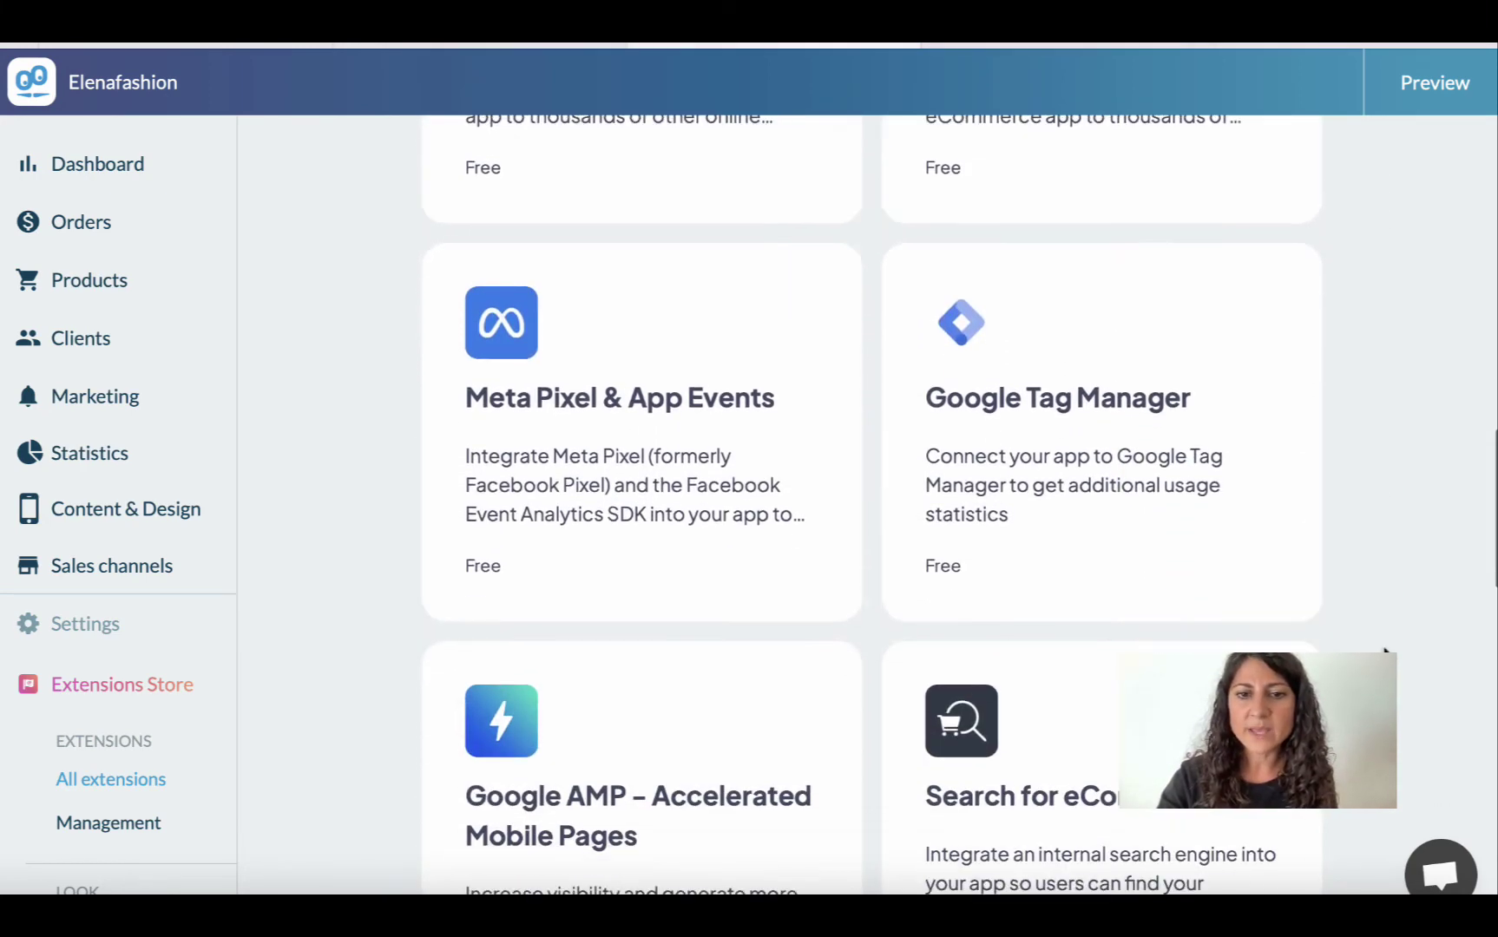
pyautogui.scroll(-1, 1385, 653)
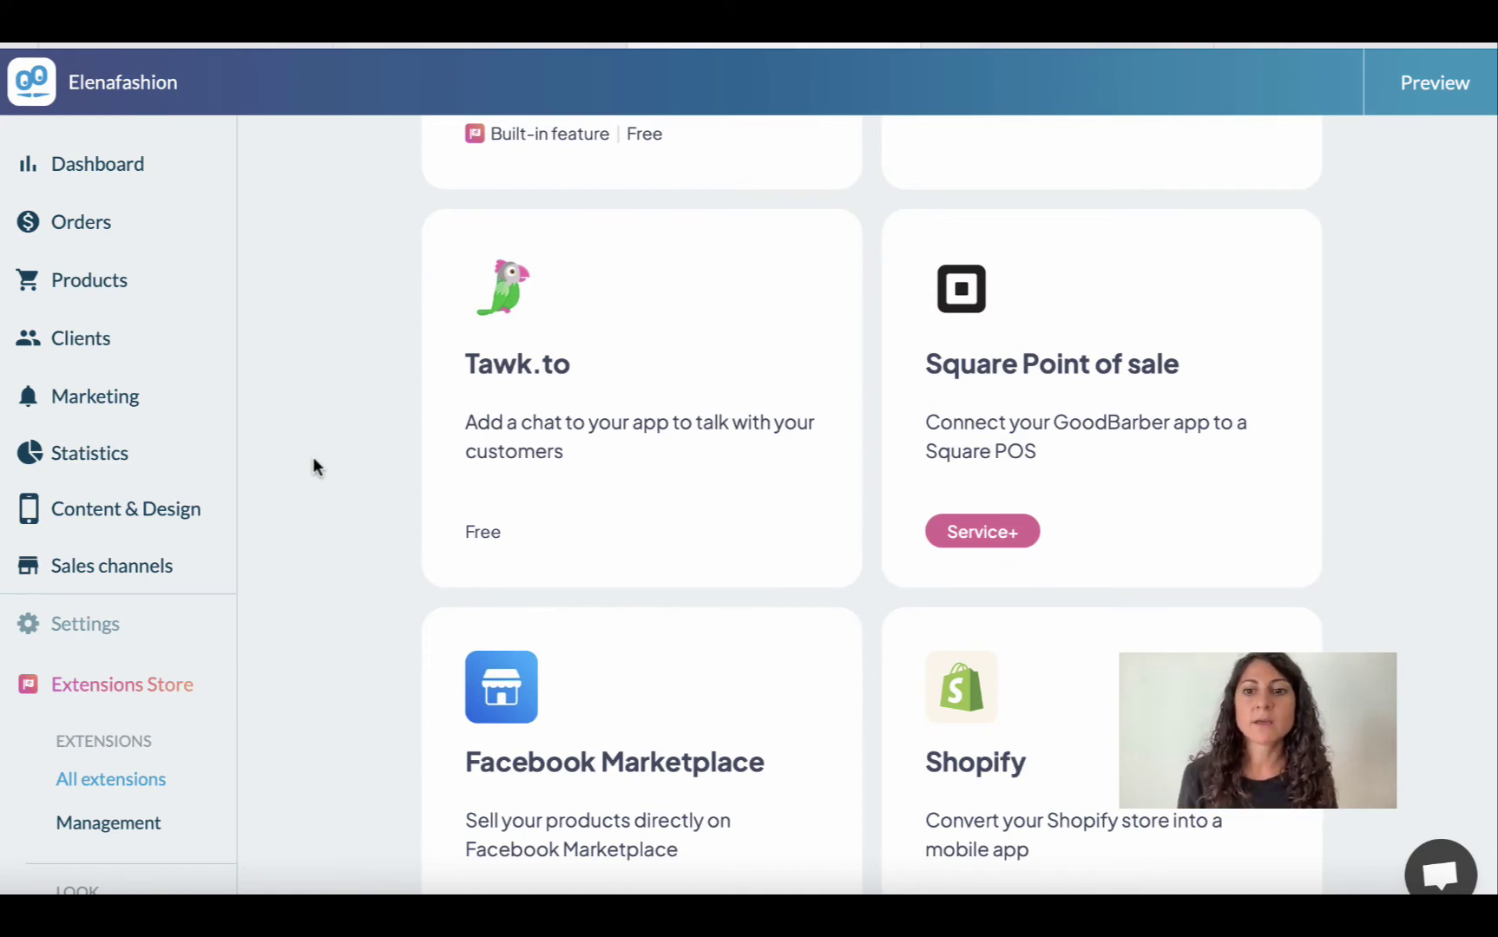
pyautogui.scroll(15, 313, 461)
pyautogui.scroll(6, 313, 456)
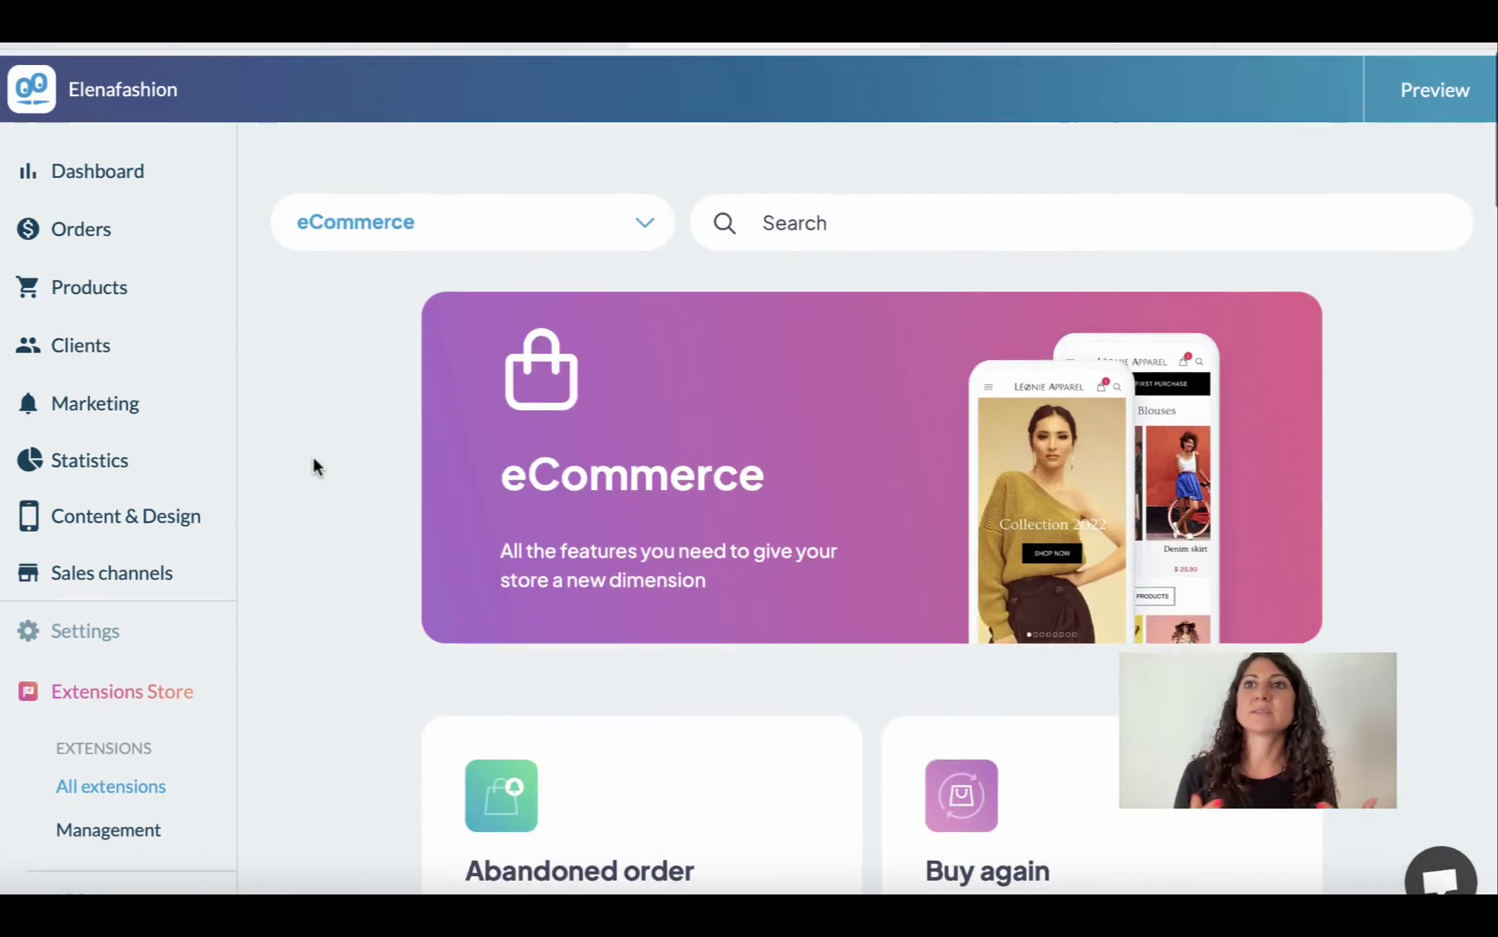
# Review the collections and categories available for filtering the Extensions Store, down to Sales optimization, Payment gateway and Productivity
pyautogui.click(525, 230)
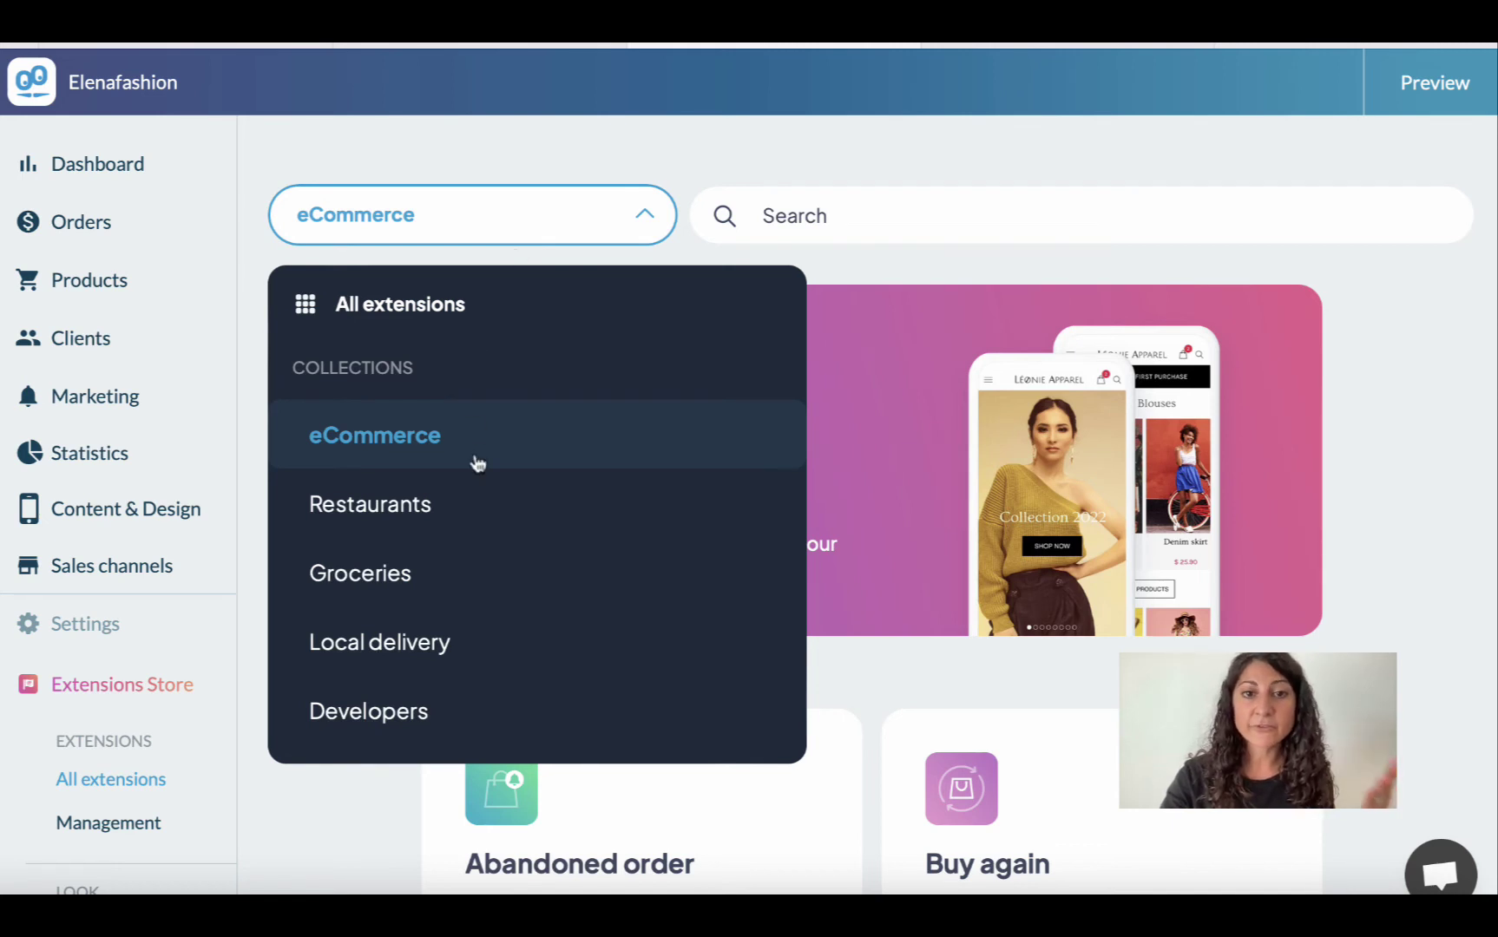
pyautogui.scroll(-3, 492, 583)
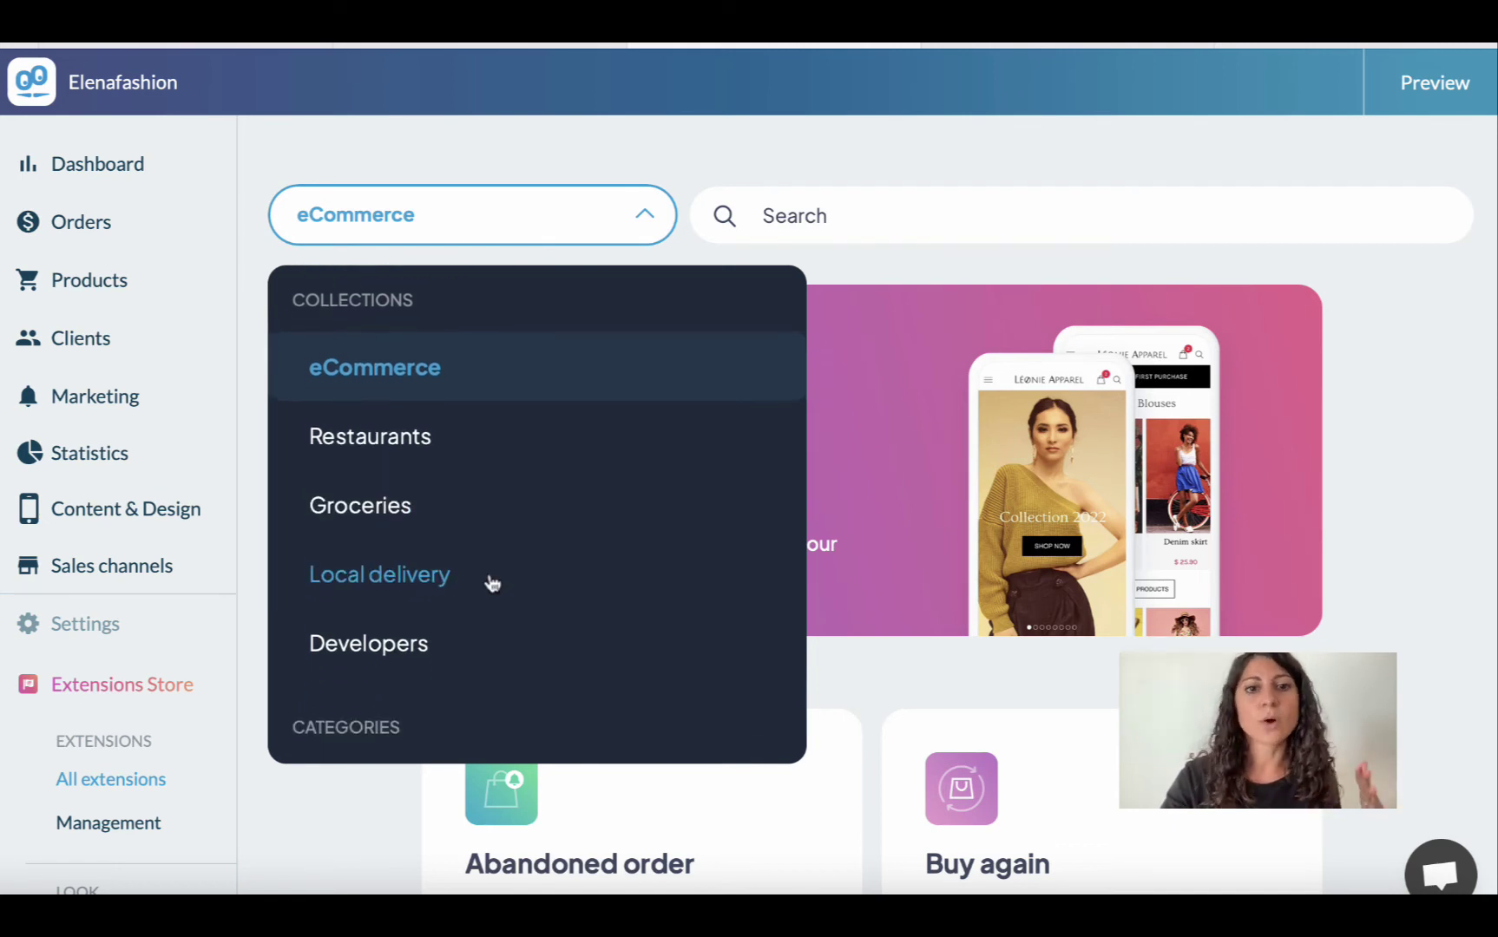
pyautogui.scroll(-5, 491, 584)
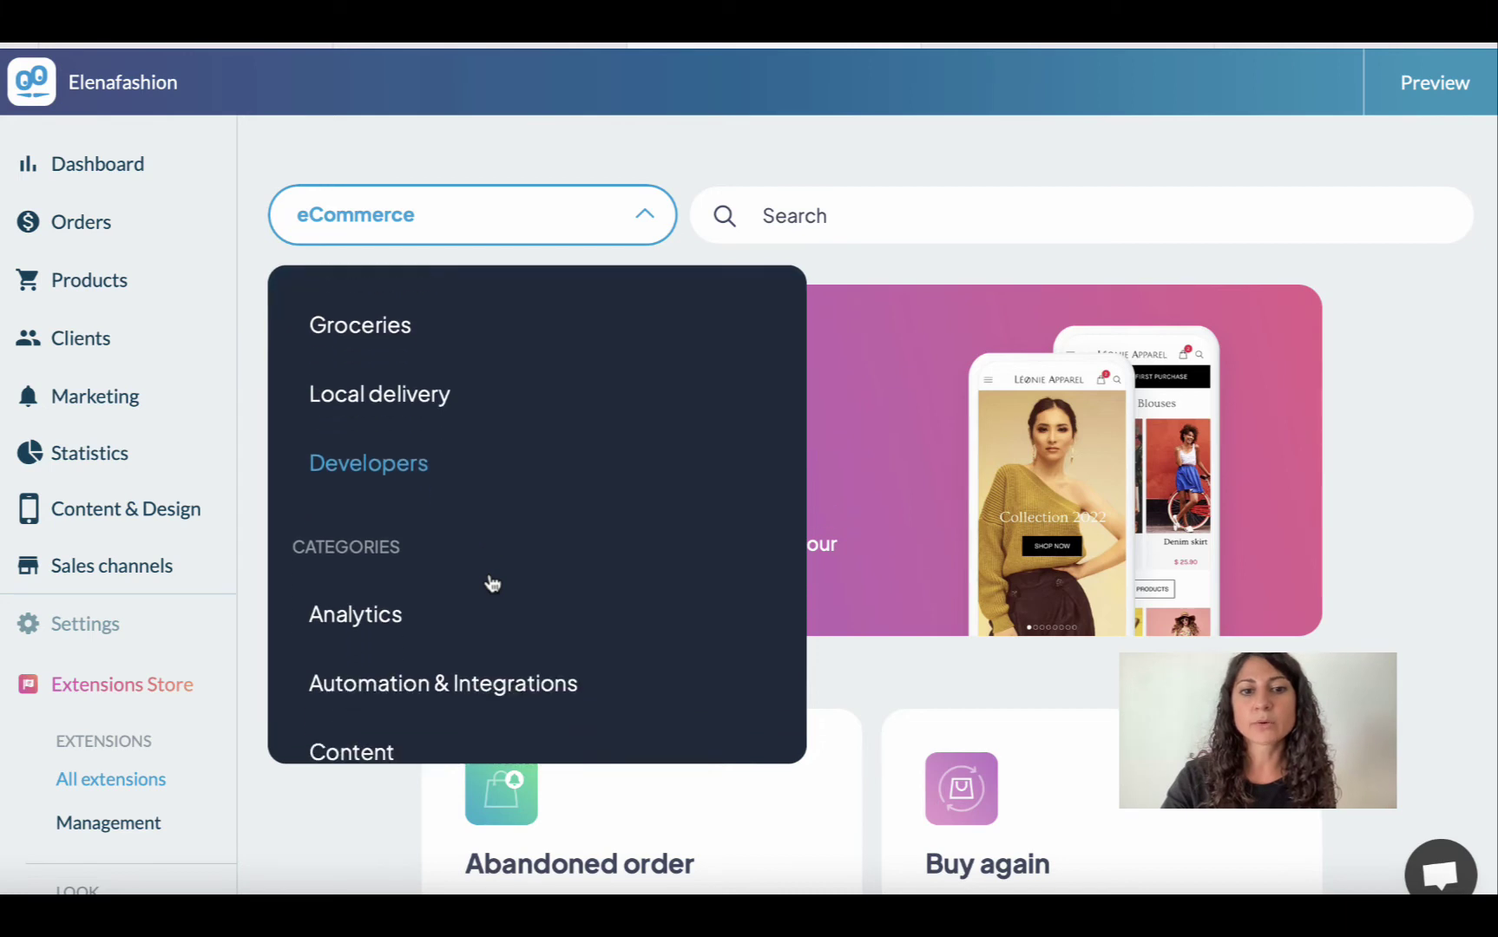
pyautogui.scroll(-1, 490, 581)
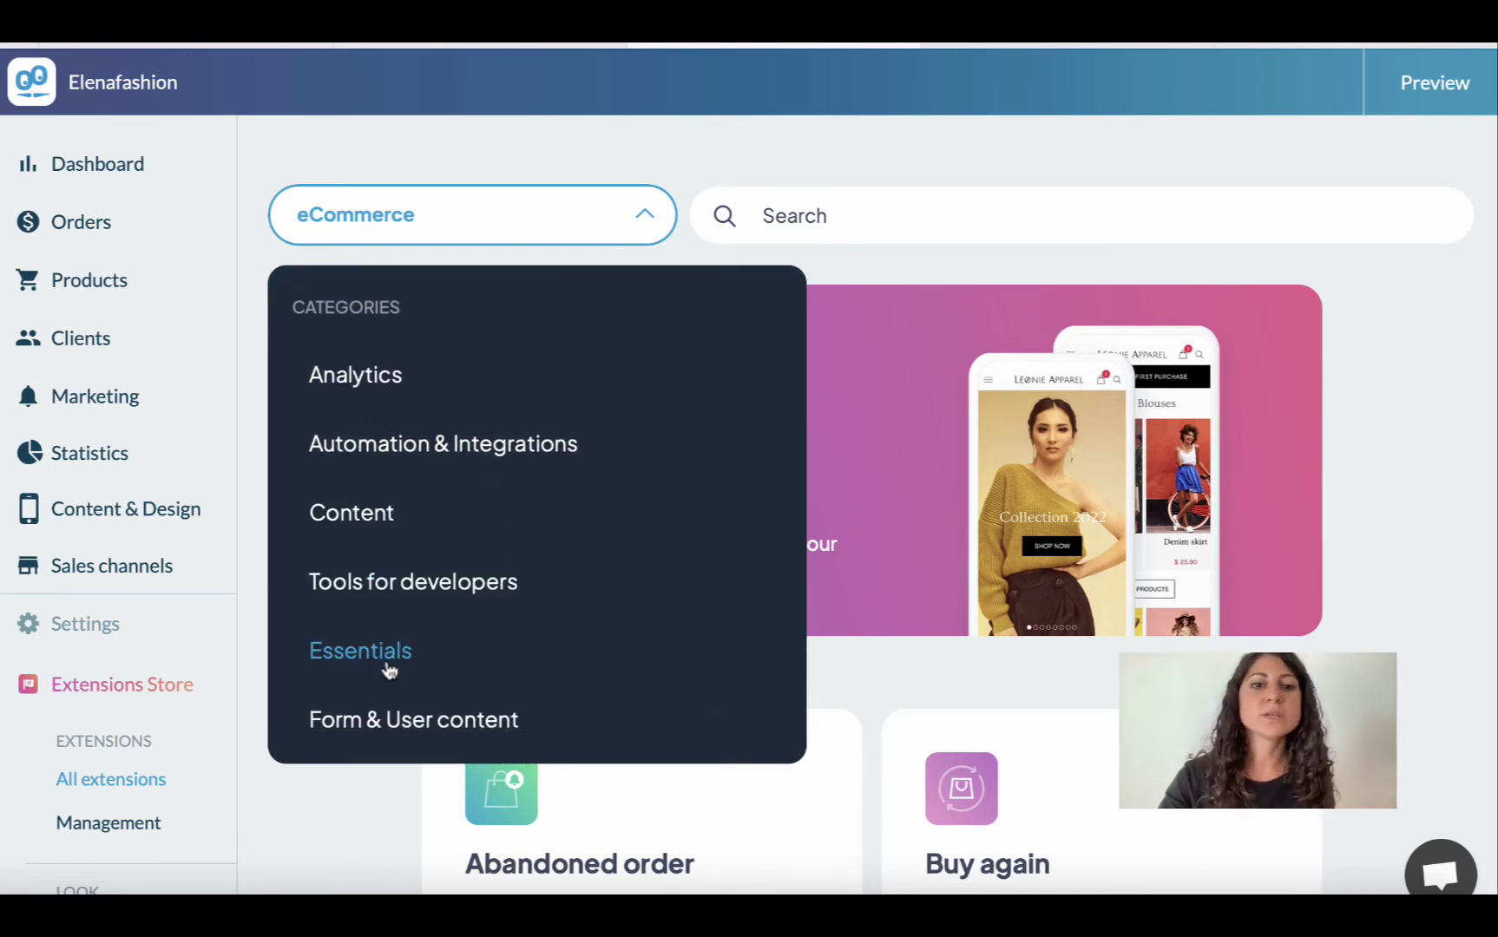
pyautogui.scroll(-1, 387, 668)
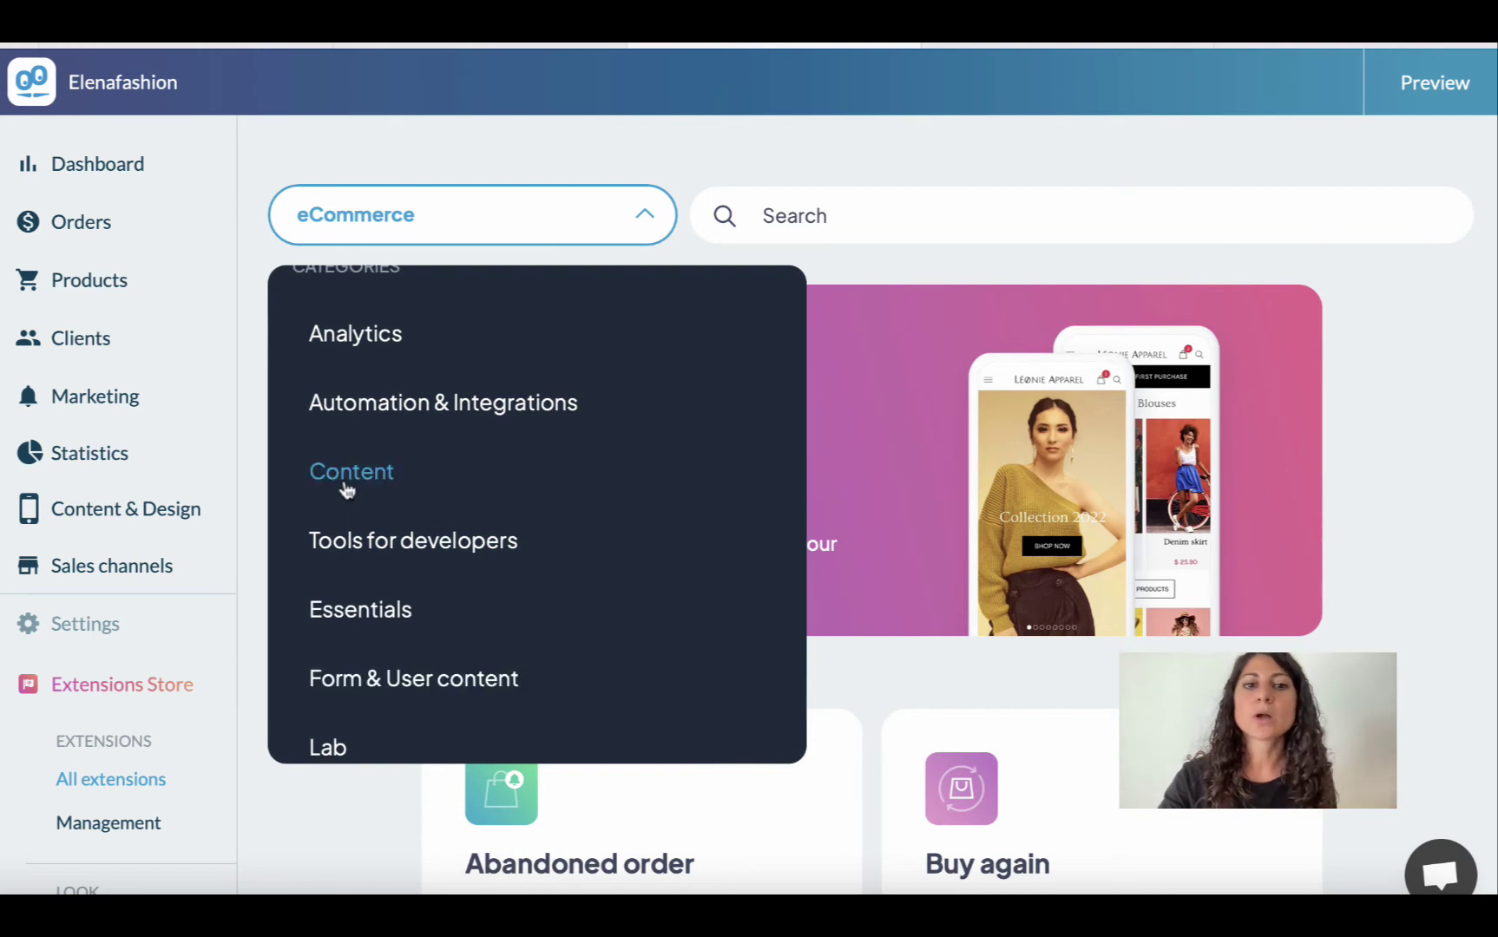
pyautogui.scroll(-1, 345, 489)
pyautogui.scroll(-3, 347, 490)
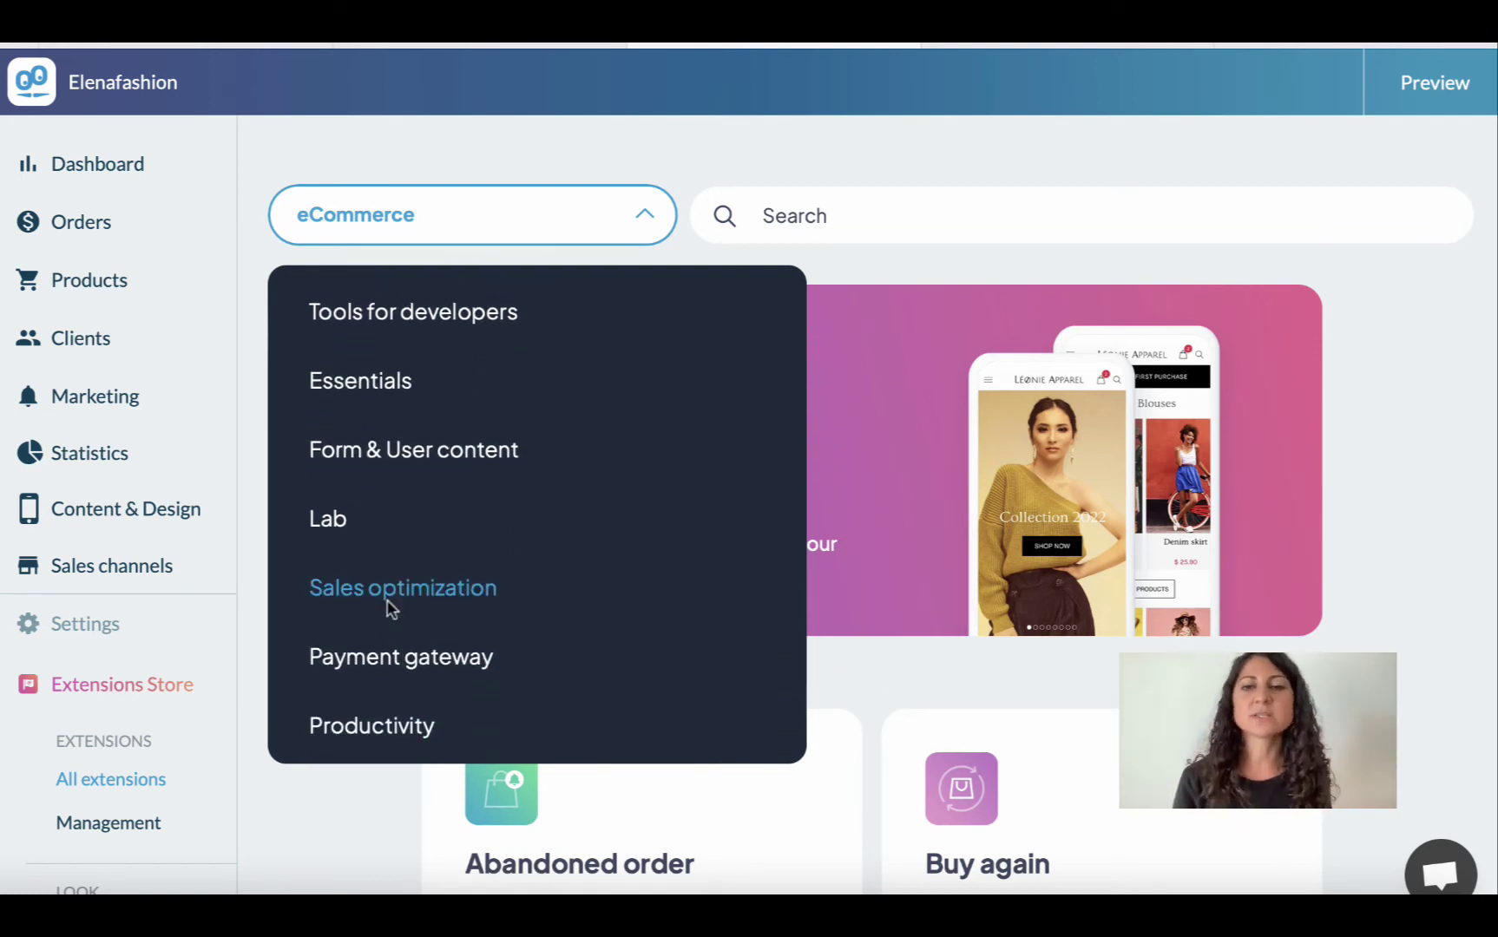
# Search the Extensions Store for "paypal" and look over the matching extensions
pyautogui.click(981, 214)
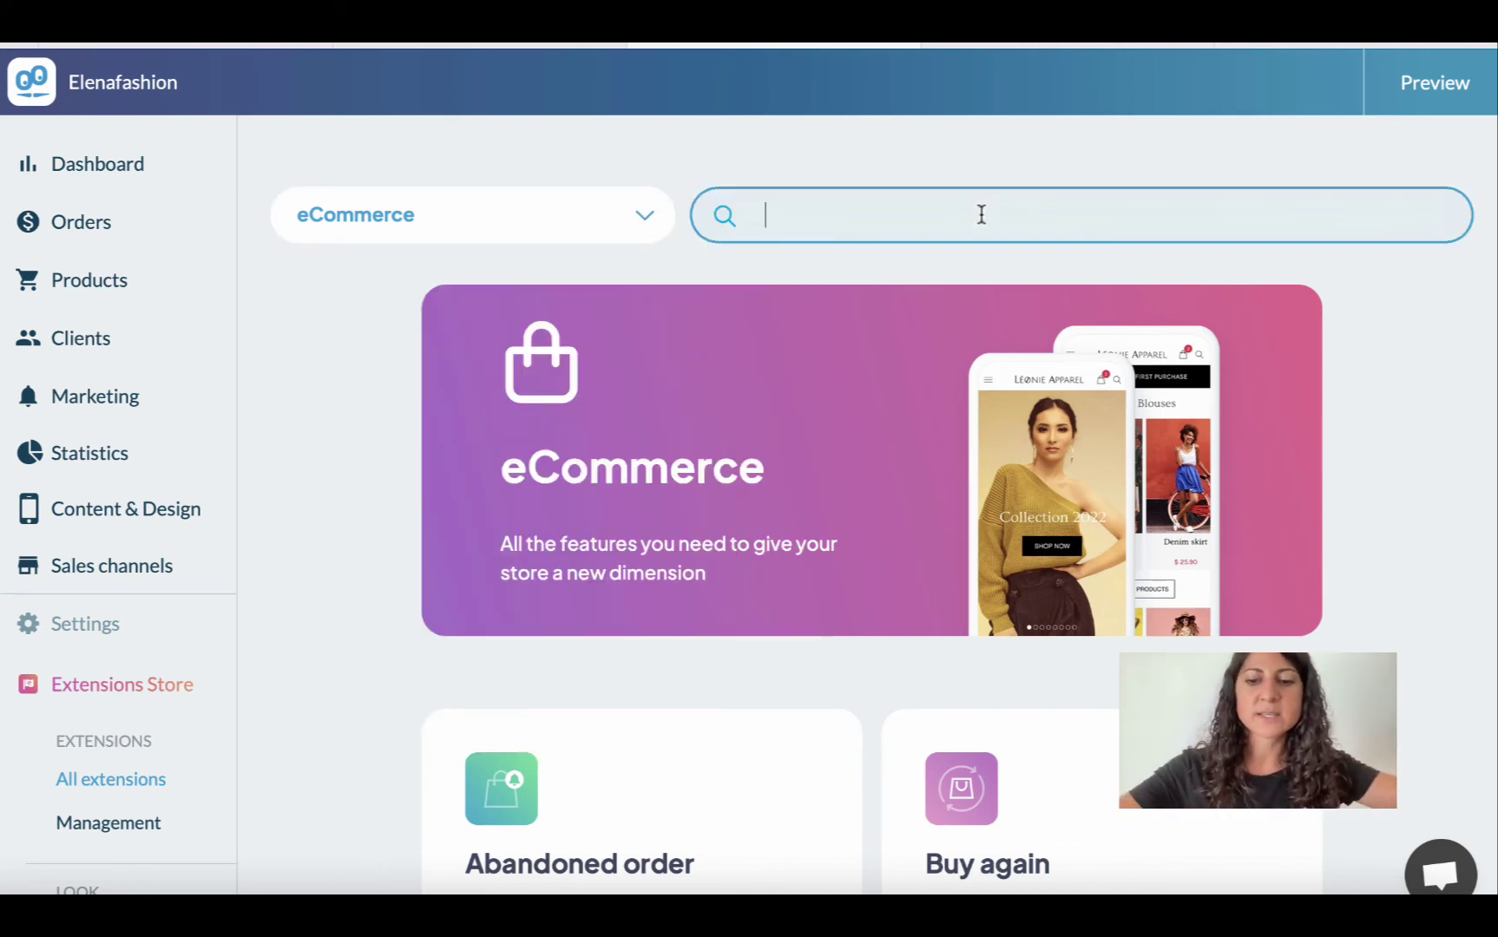
pyautogui.write('paypal')
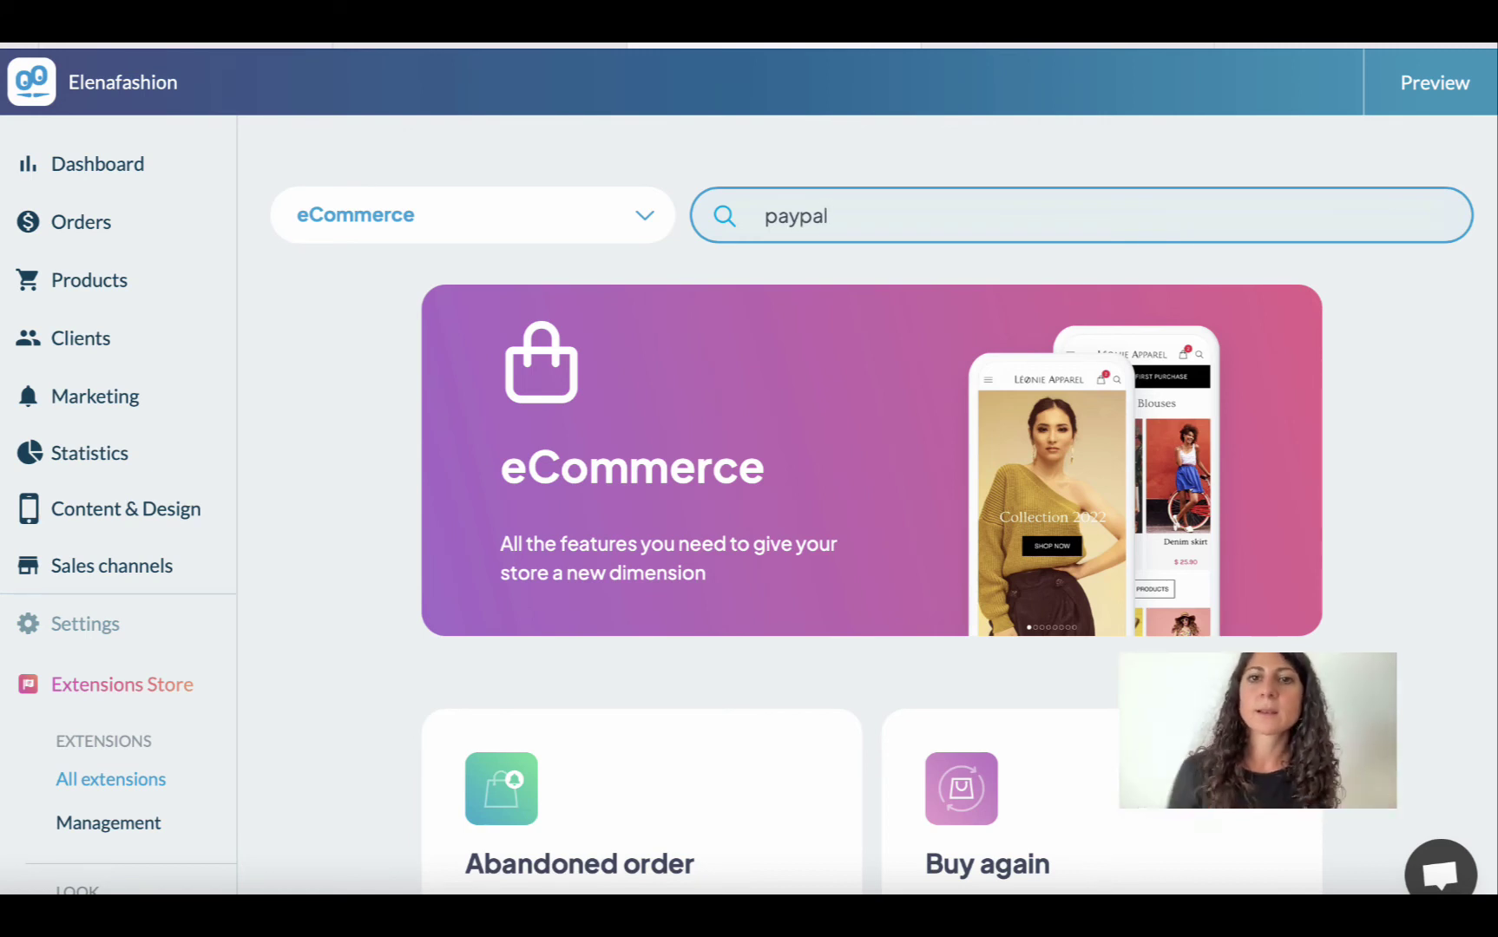
pyautogui.press('Return')
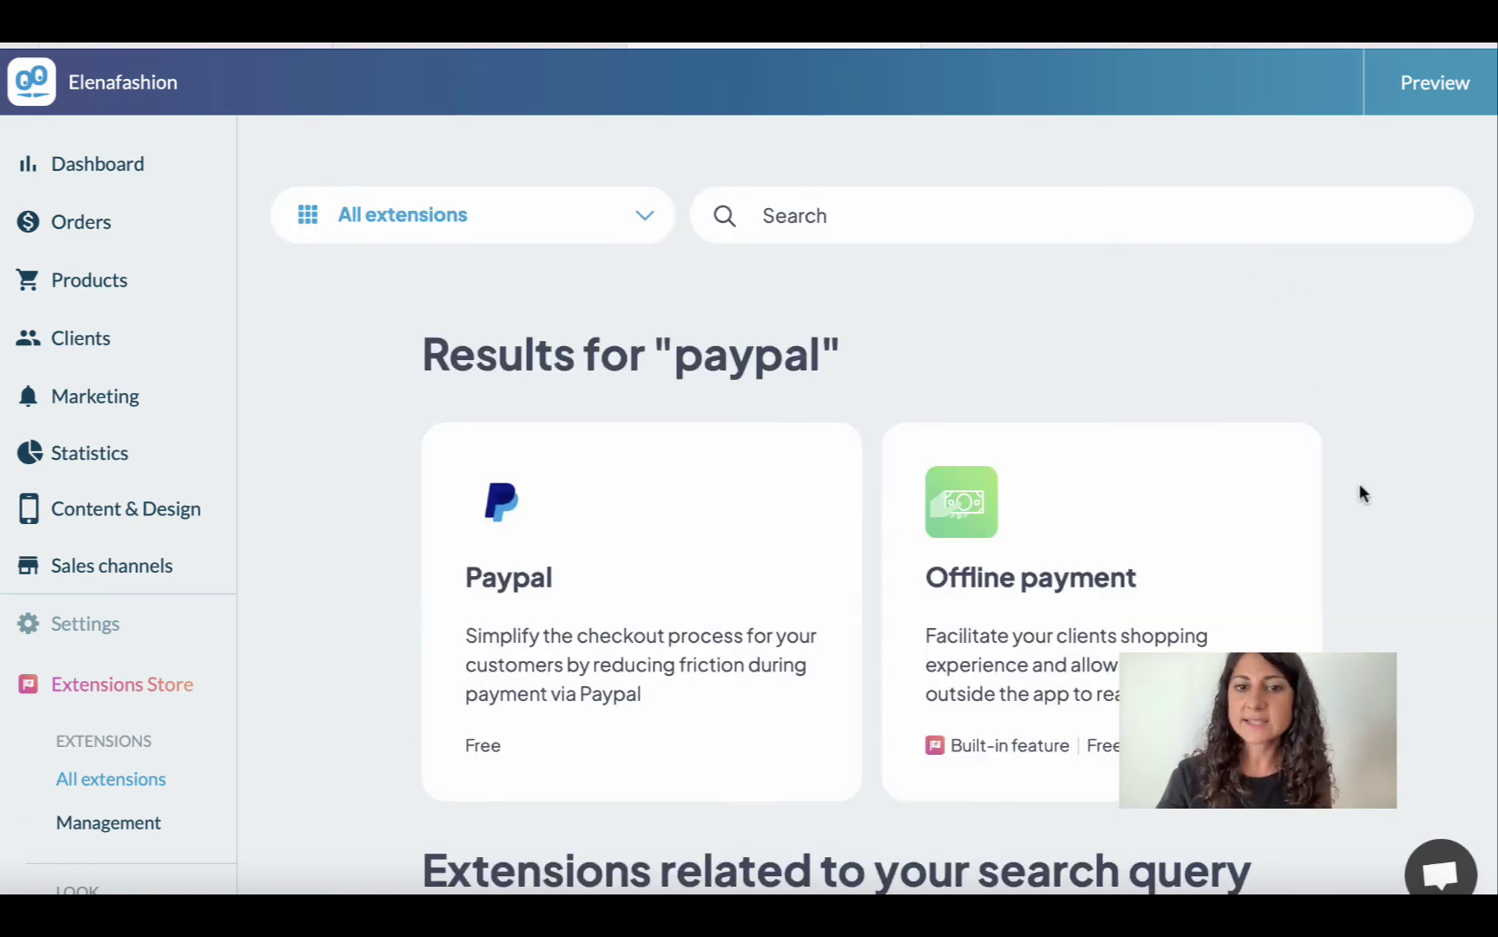
pyautogui.scroll(-1, 1356, 491)
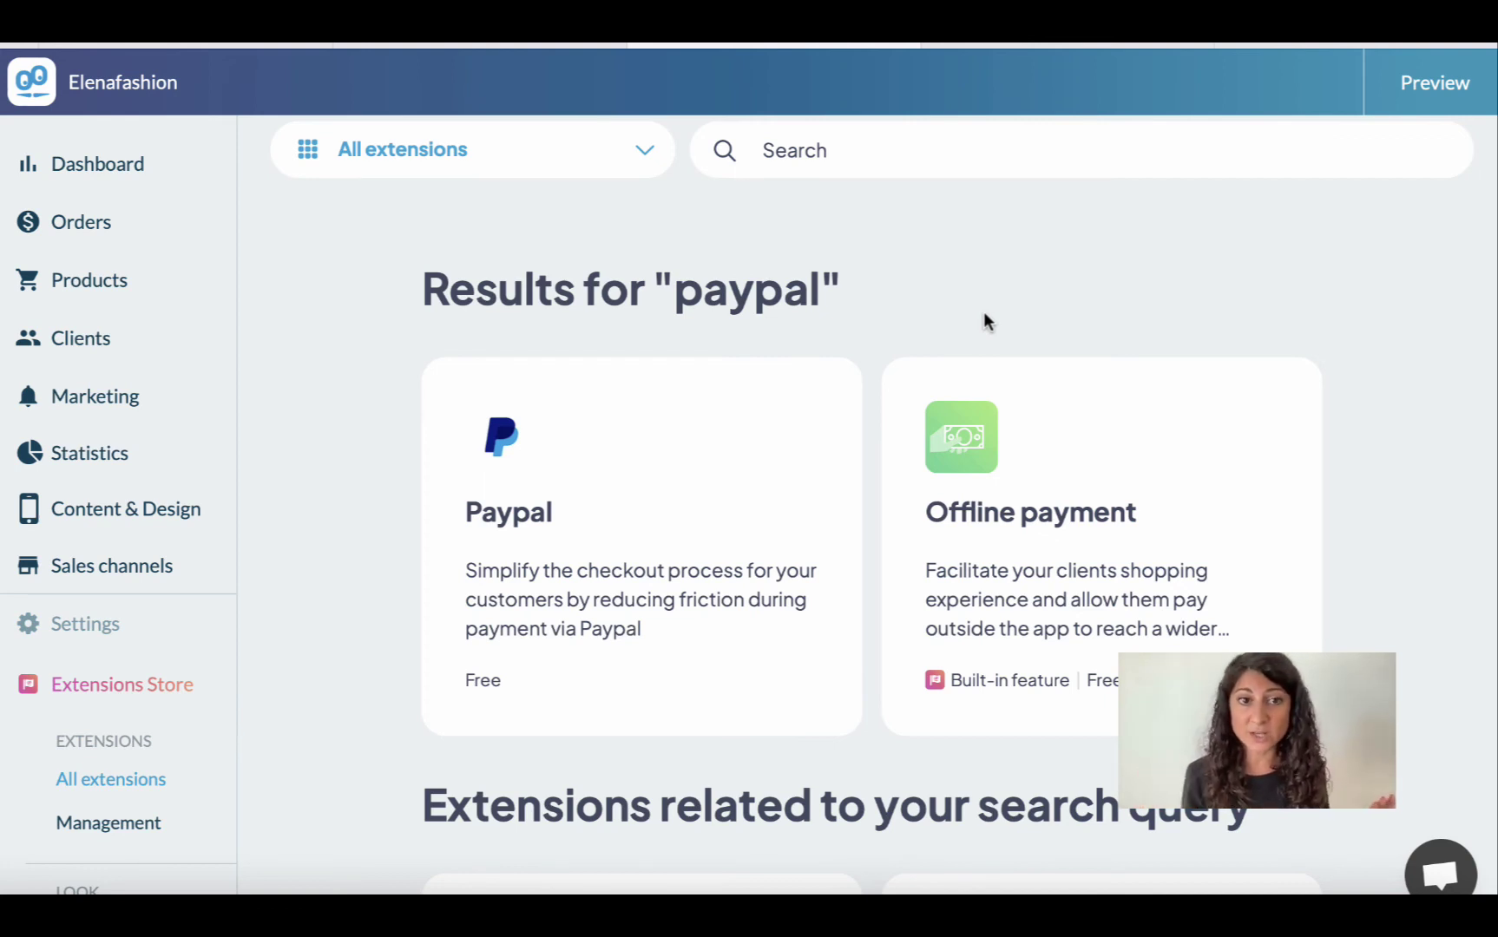
# Review the Get started checklist on the dashboard and go to the Help center to see its support options
pyautogui.click(94, 163)
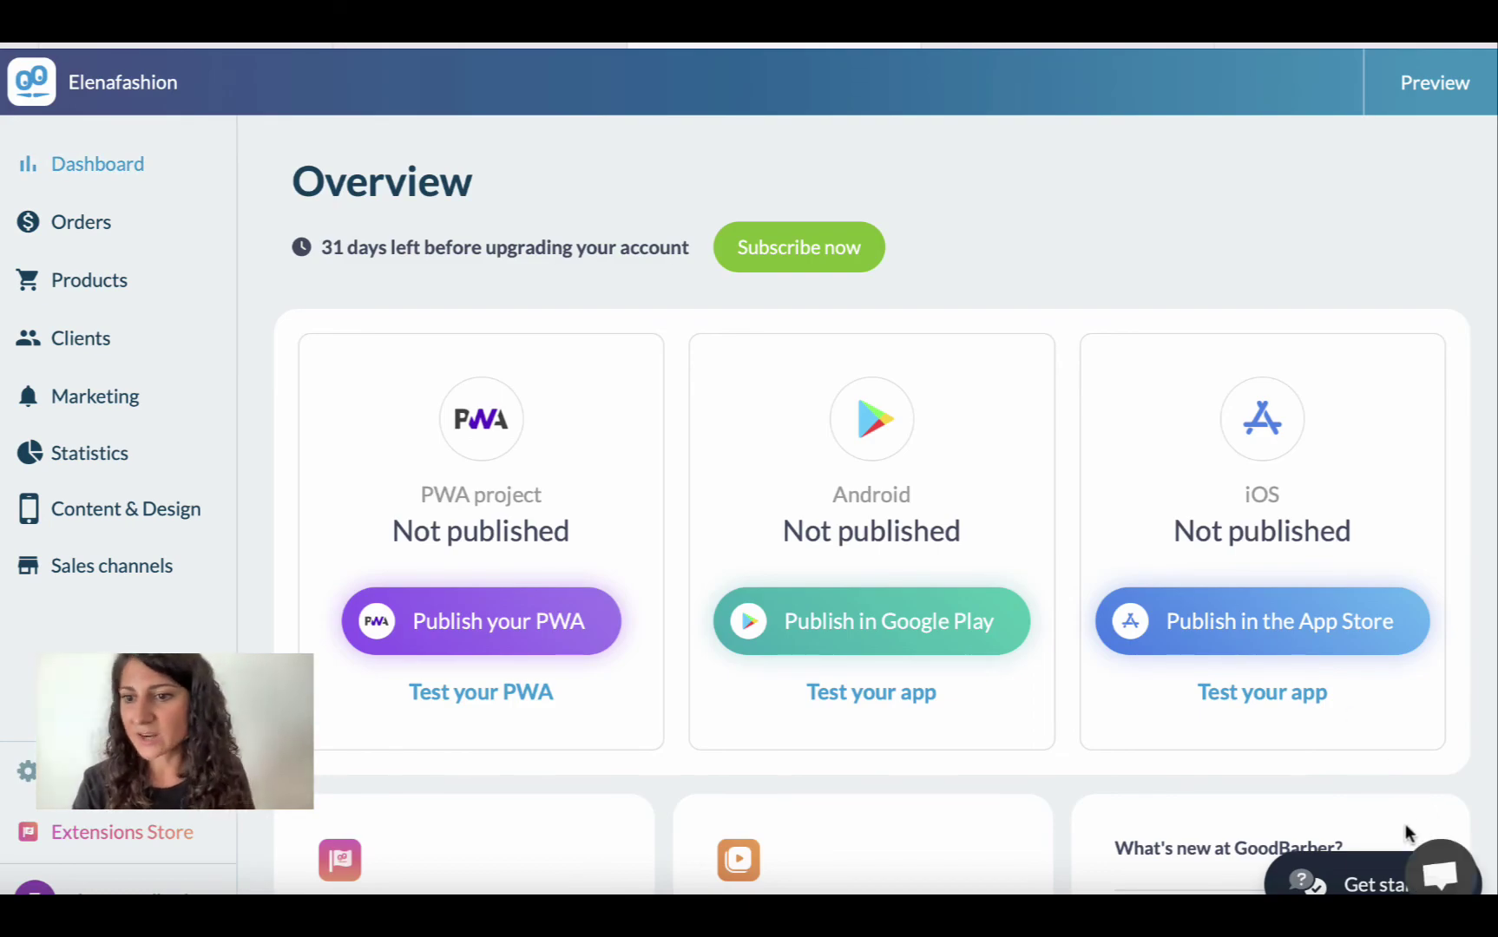
pyautogui.click(1320, 885)
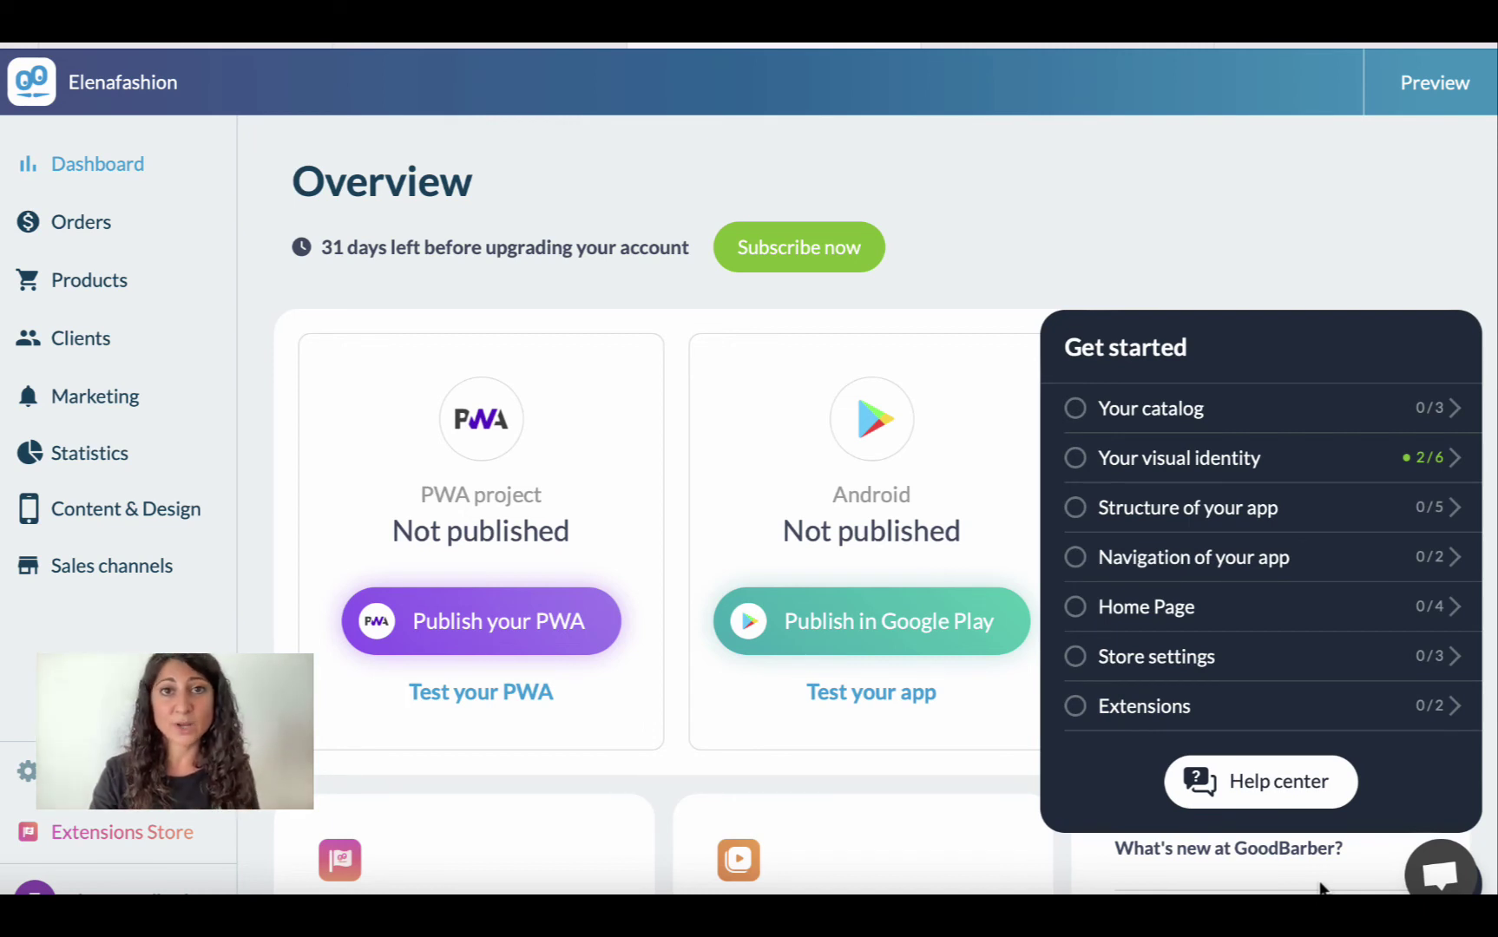
pyautogui.click(1250, 810)
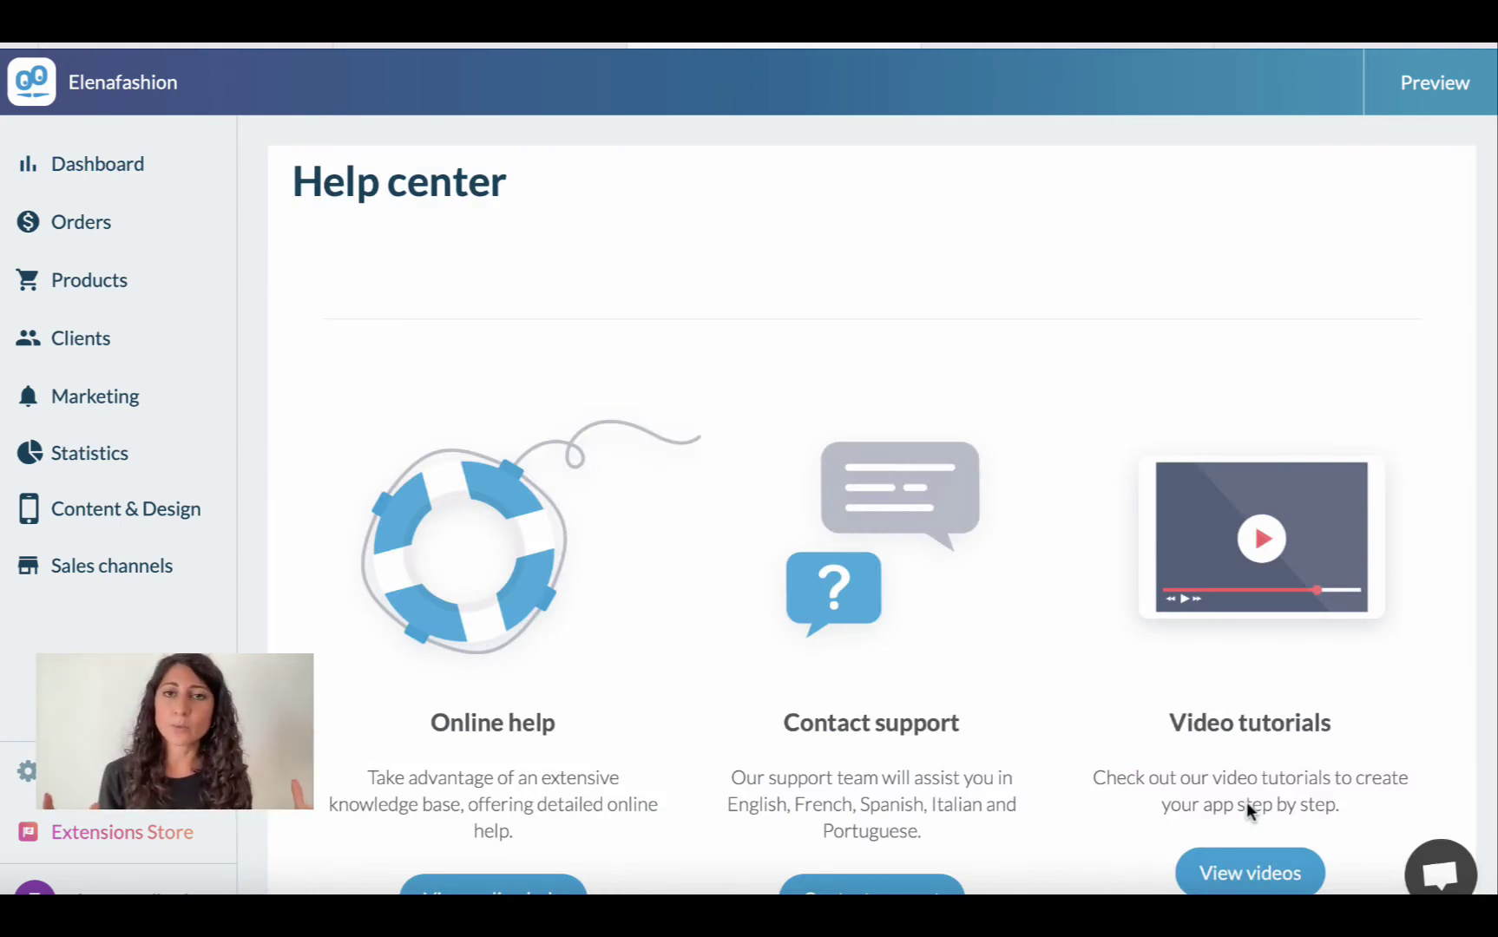
pyautogui.scroll(-2, 1247, 802)
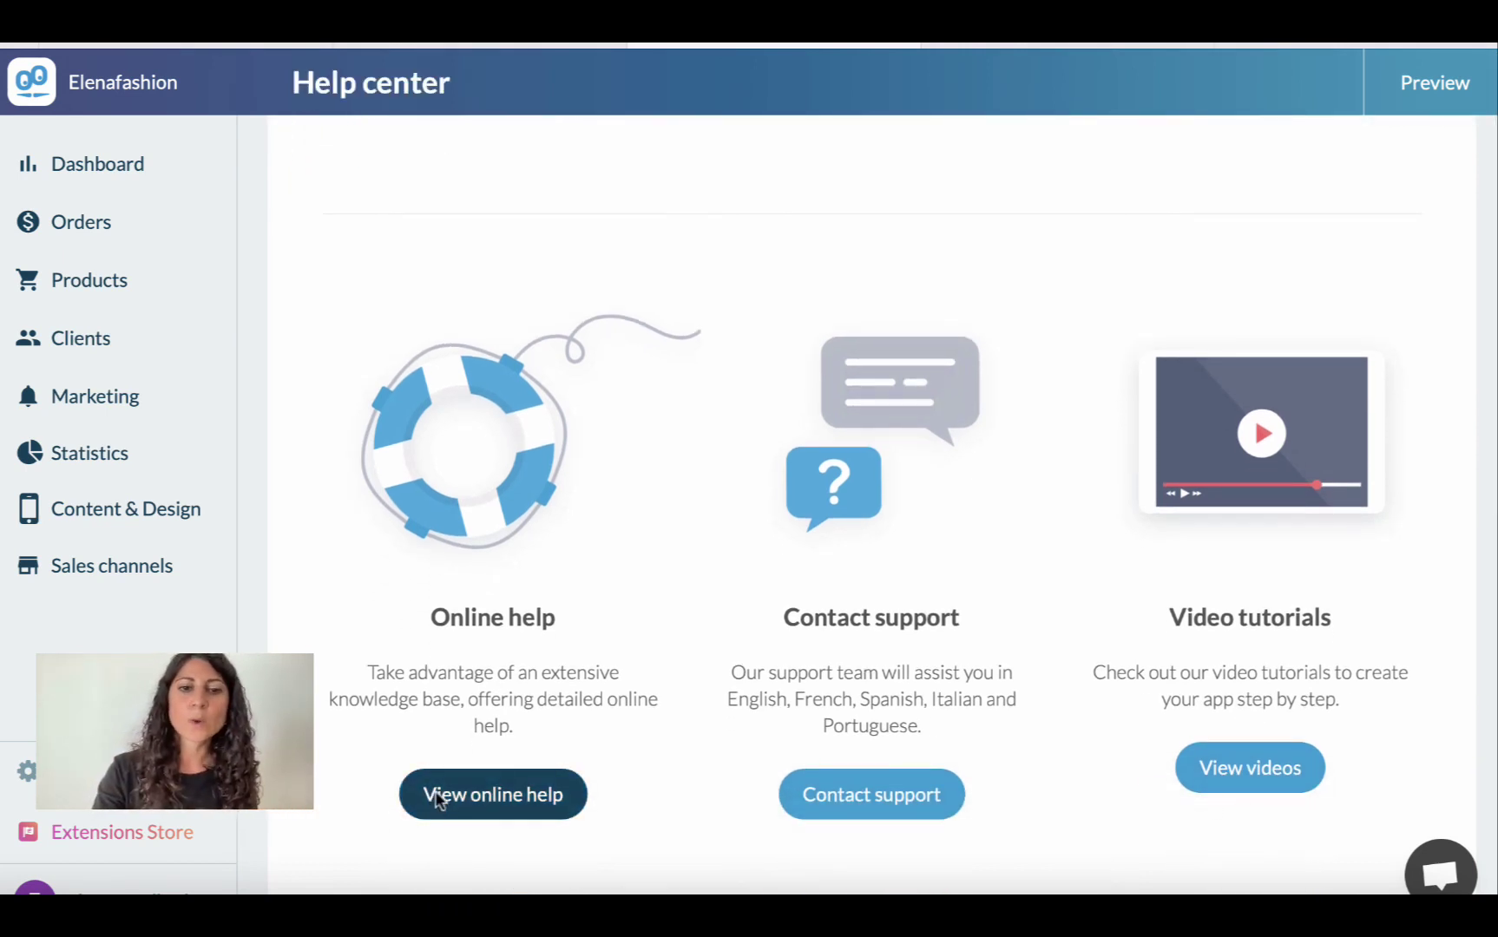
# Open the online help and browse its topics on getting started, app design and app content
pyautogui.click(439, 799)
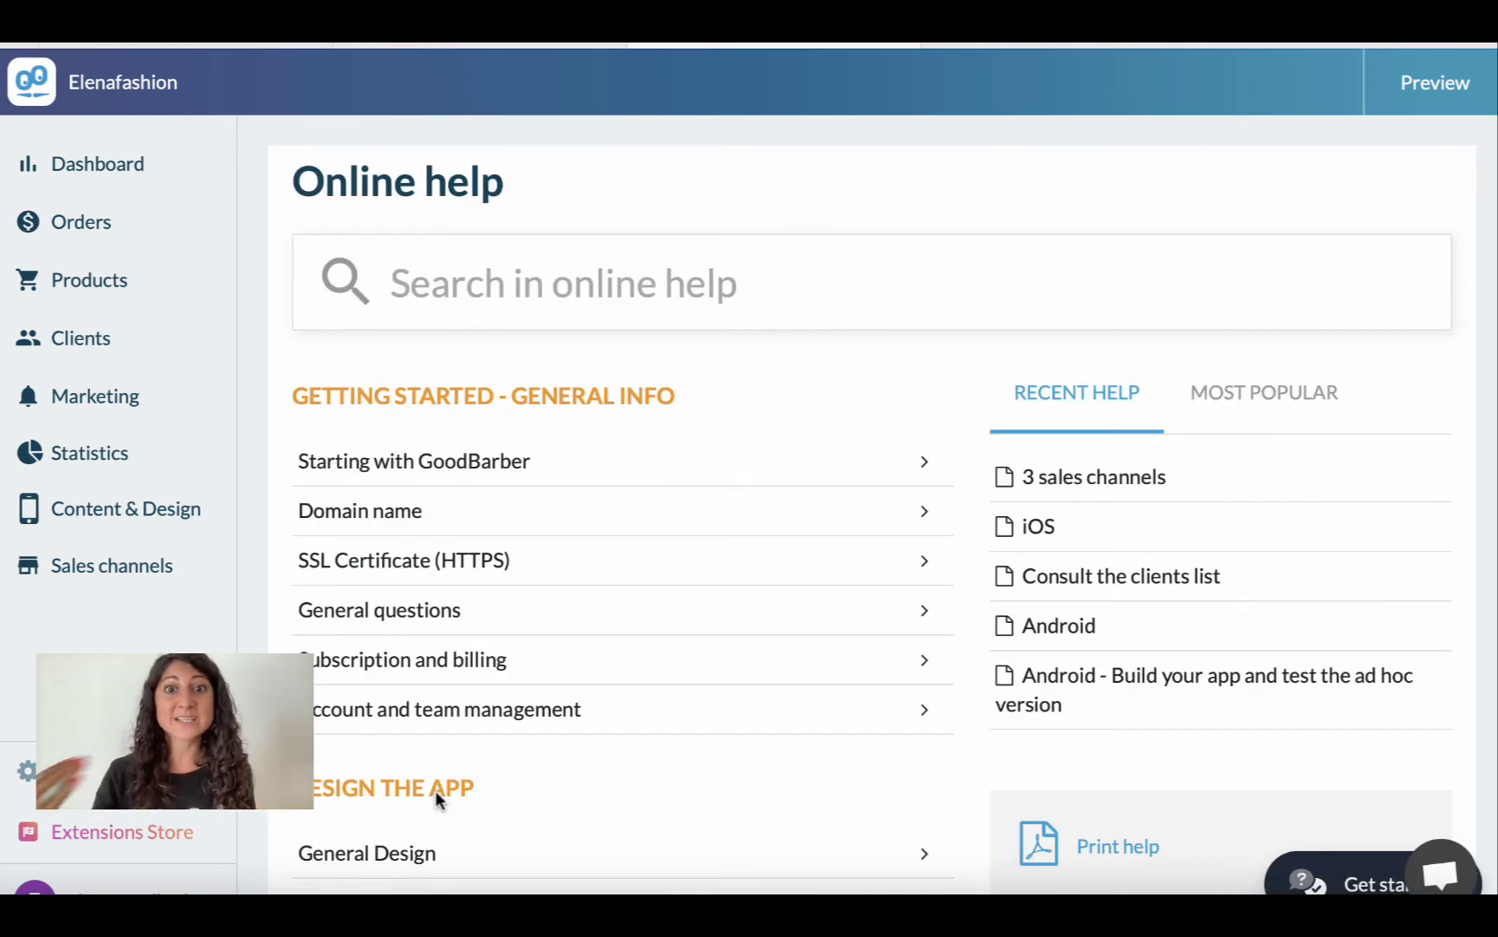
pyautogui.scroll(-2, 507, 668)
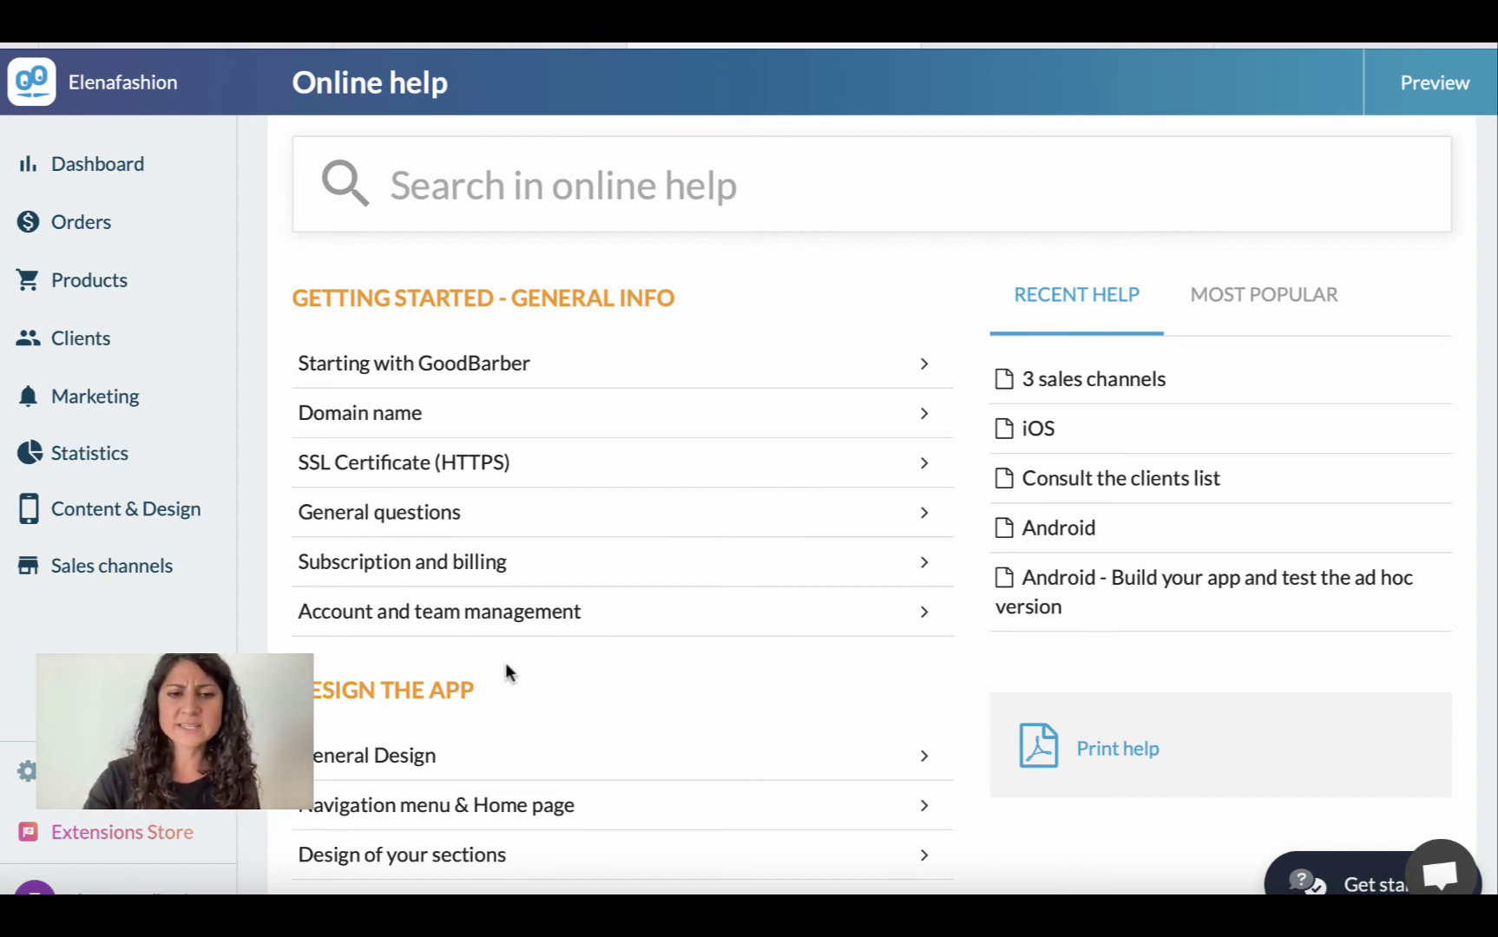
pyautogui.scroll(-4, 507, 671)
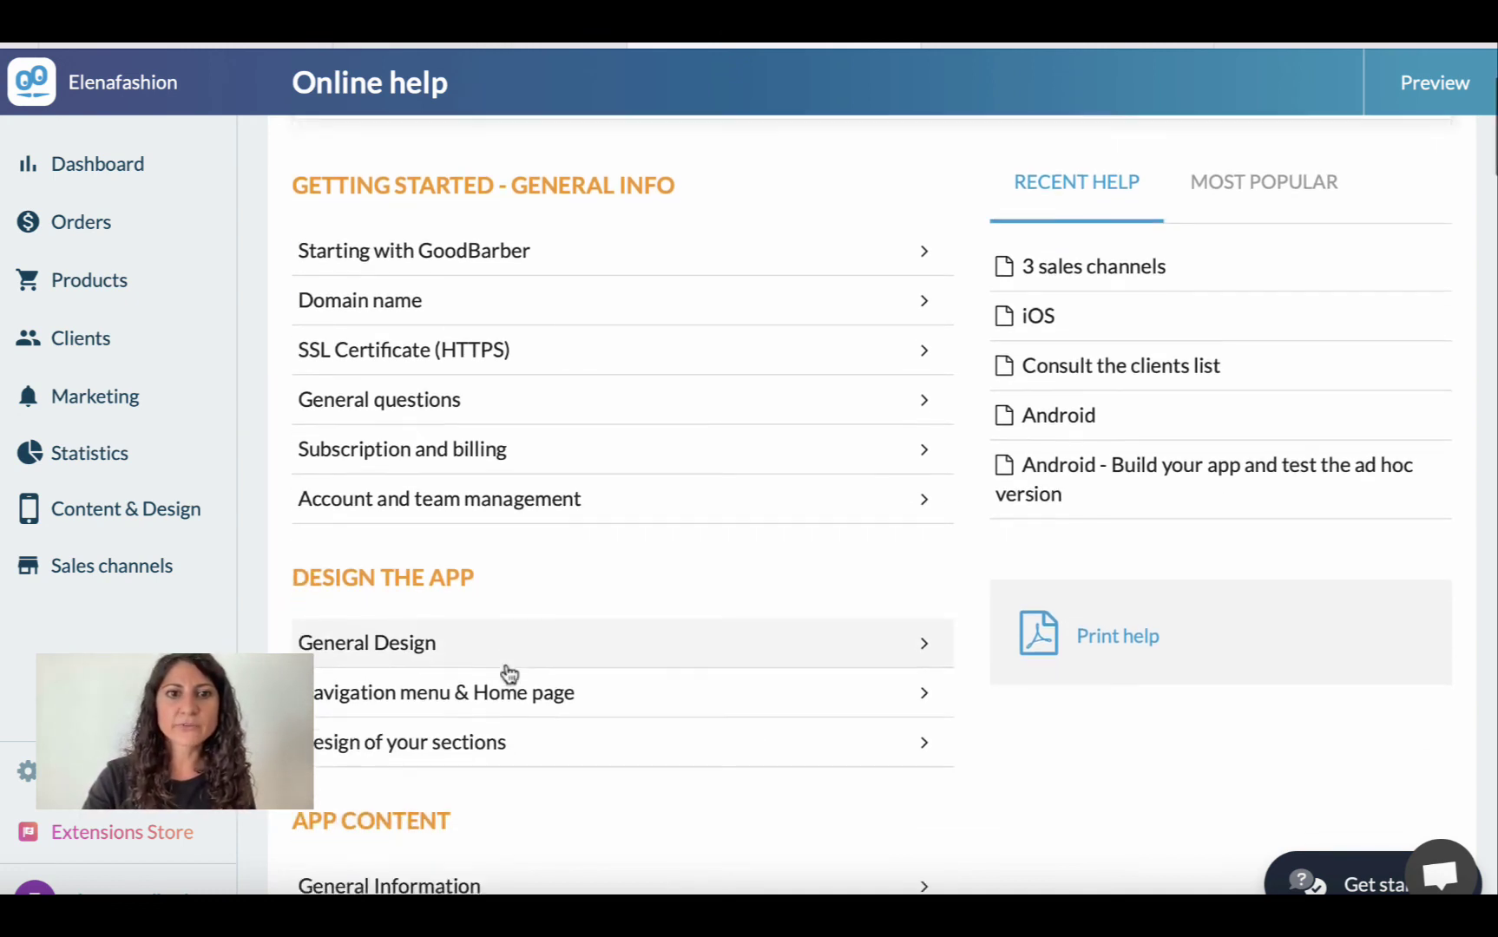
pyautogui.scroll(-2, 510, 675)
pyautogui.scroll(7, 508, 672)
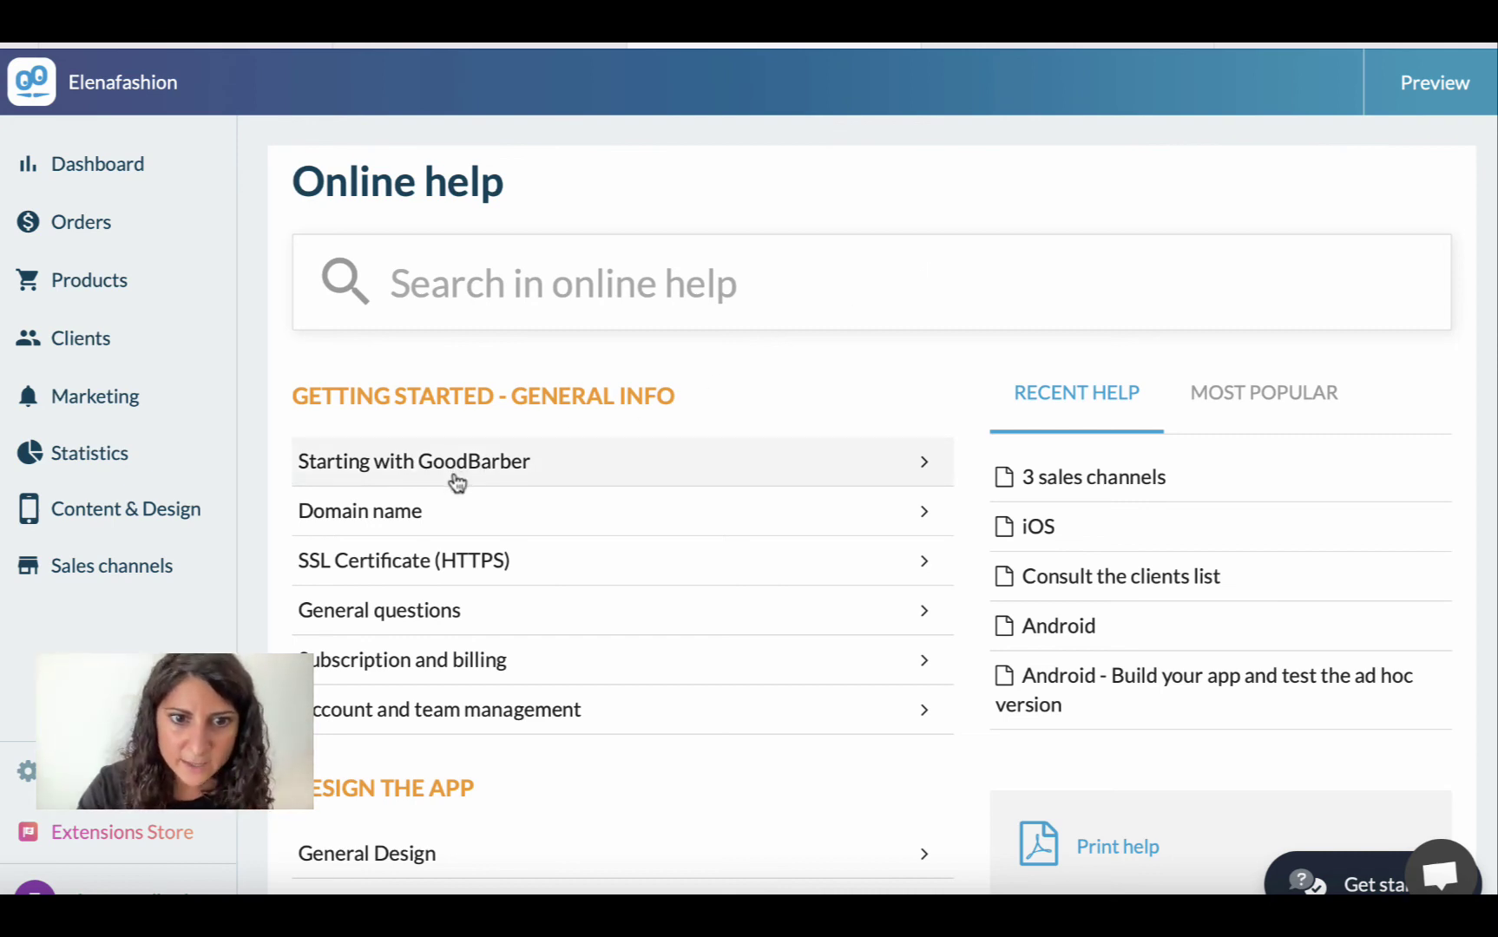
# Read the "Test GoodBarber for free for 30 days" article in the Subscription and billing help topic
pyautogui.click(451, 673)
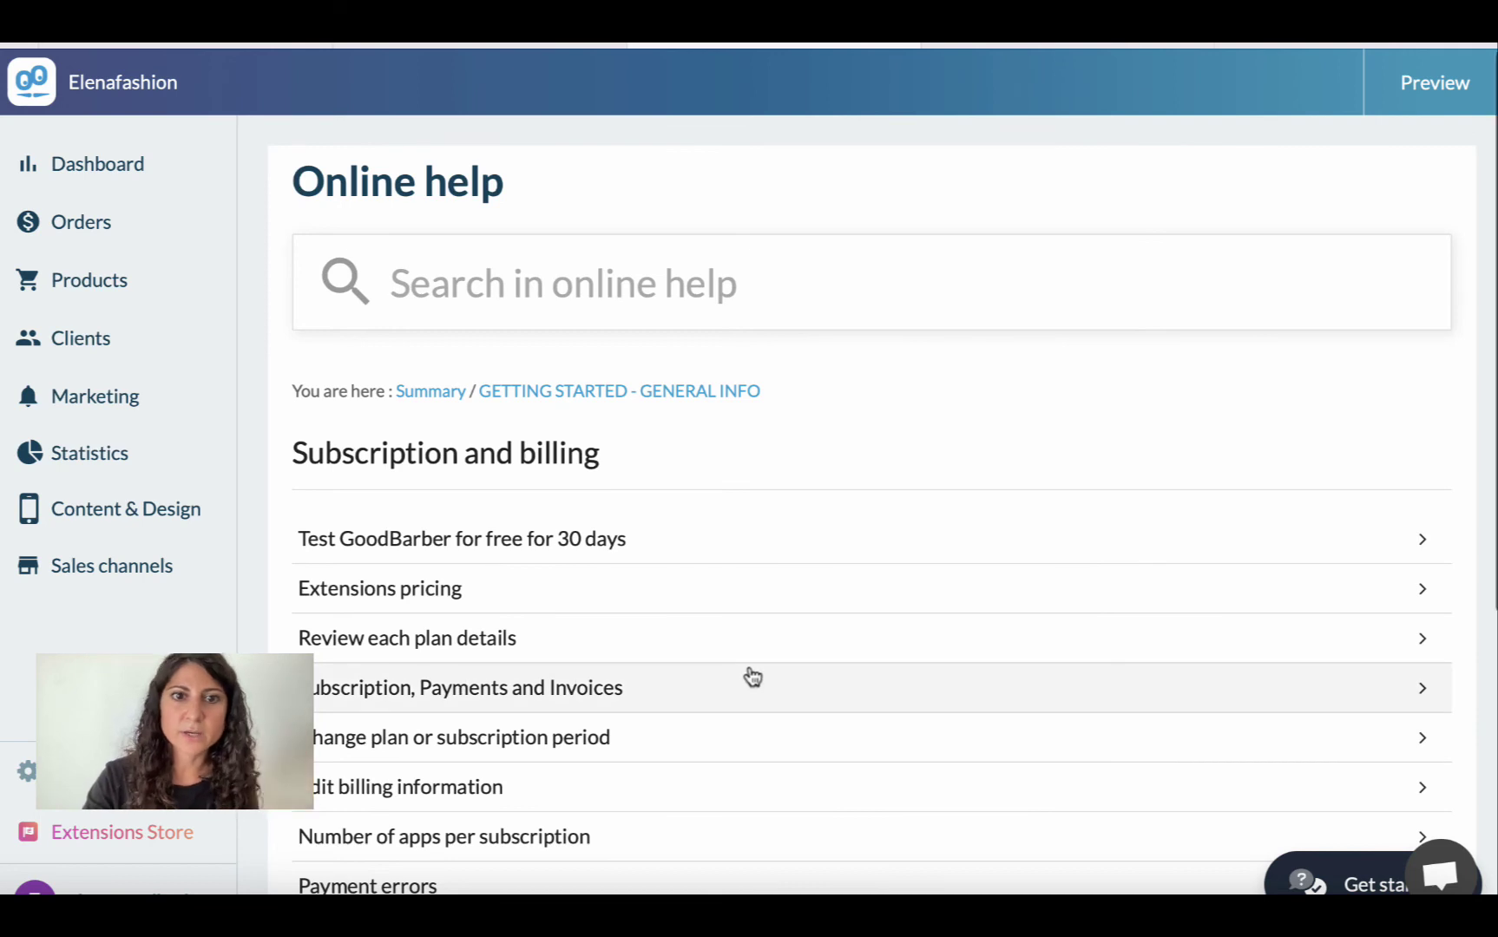
pyautogui.scroll(-2, 746, 675)
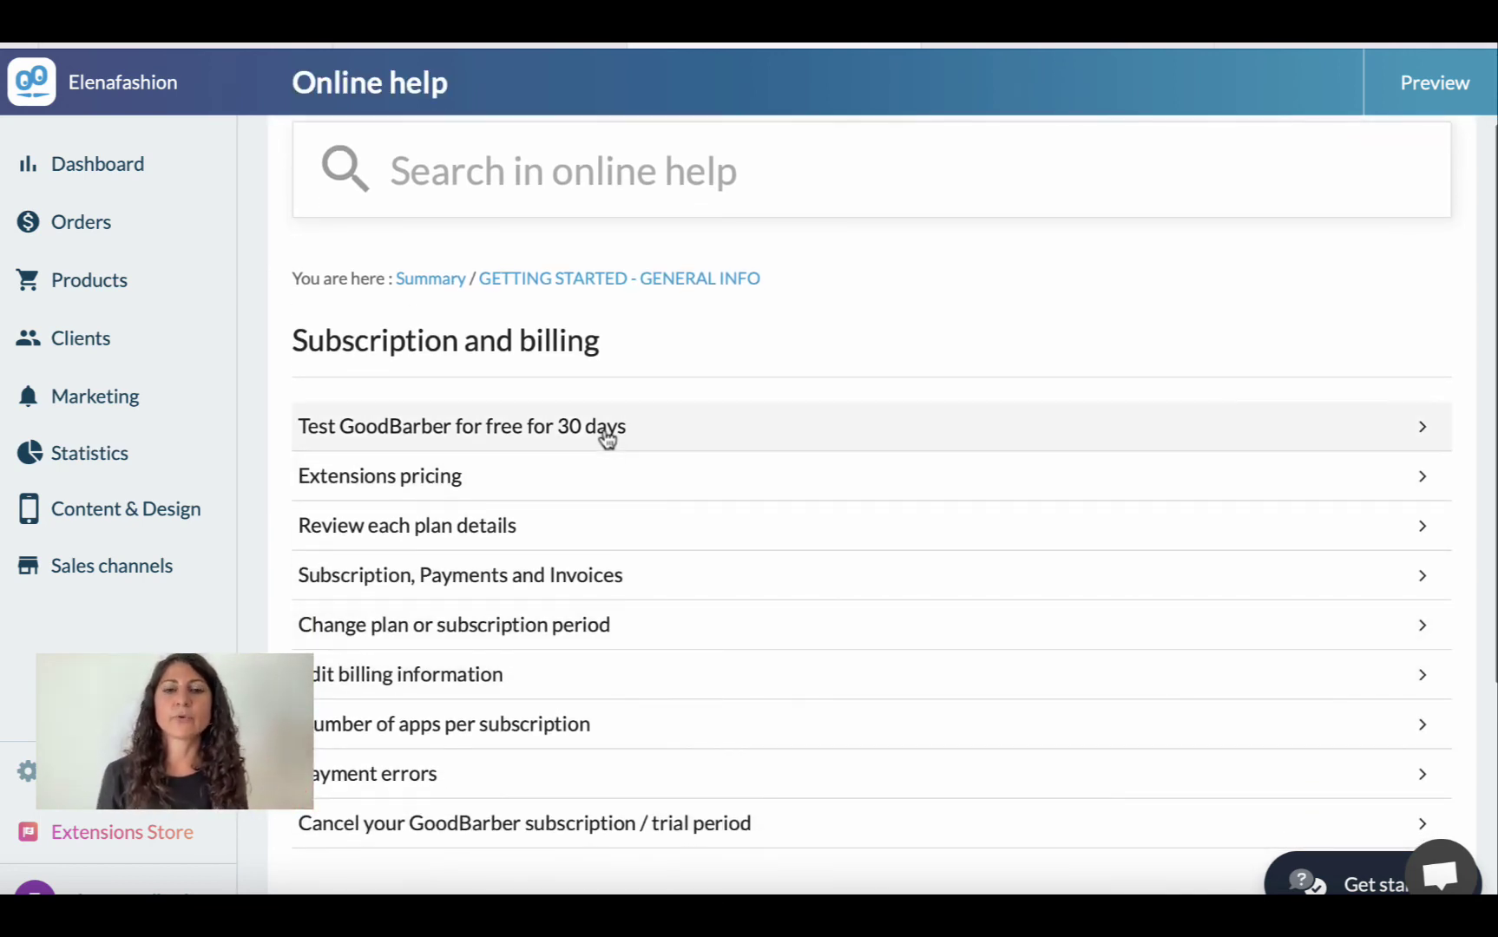
pyautogui.click(605, 434)
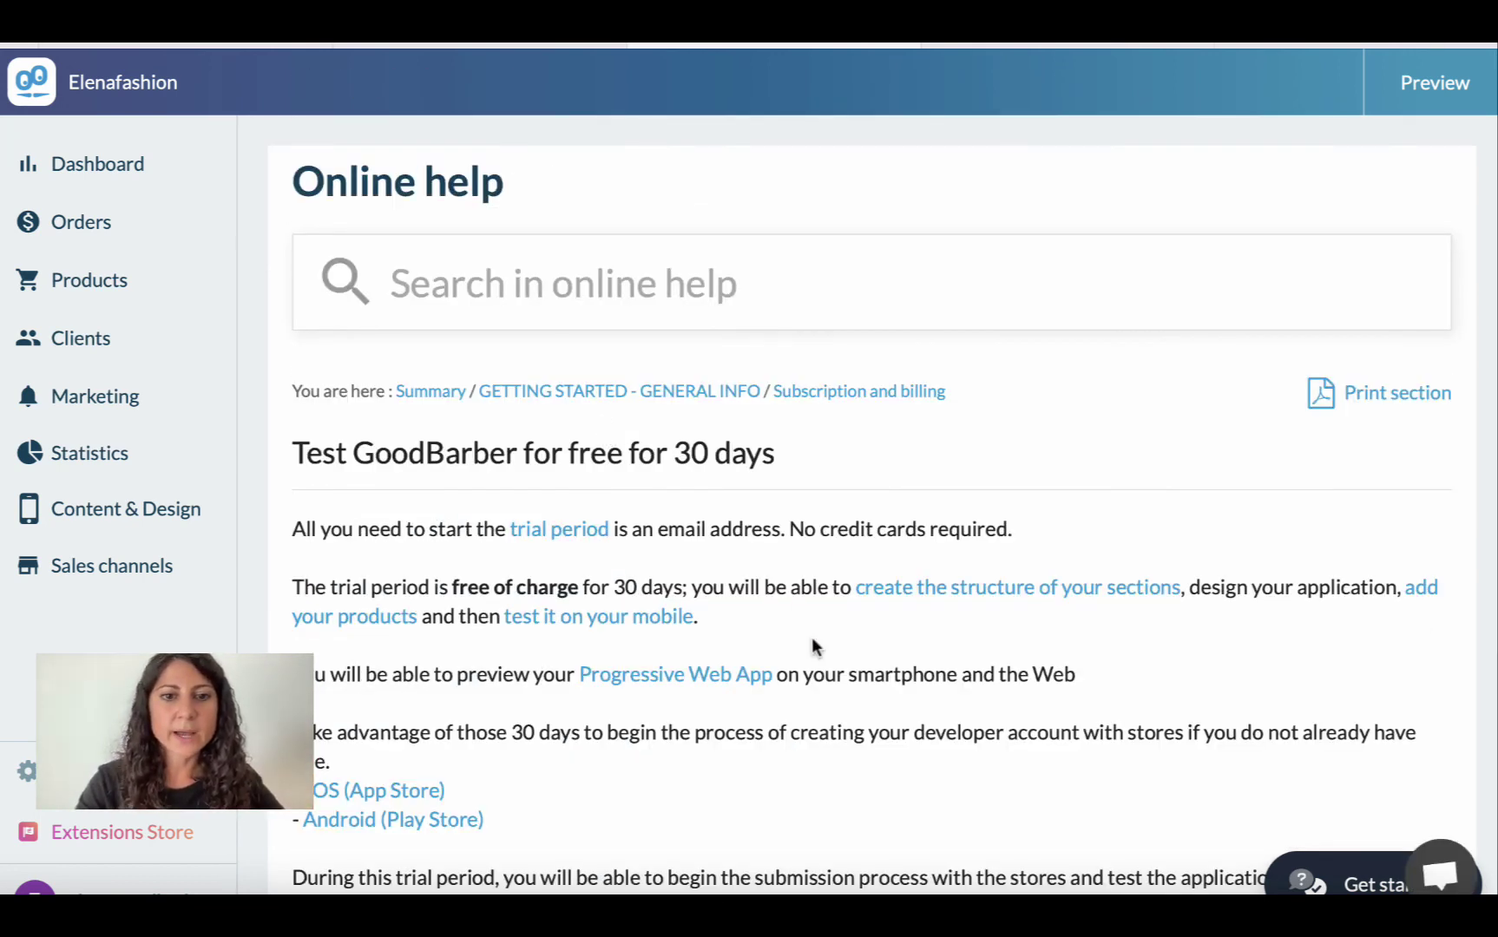
pyautogui.scroll(-5, 813, 646)
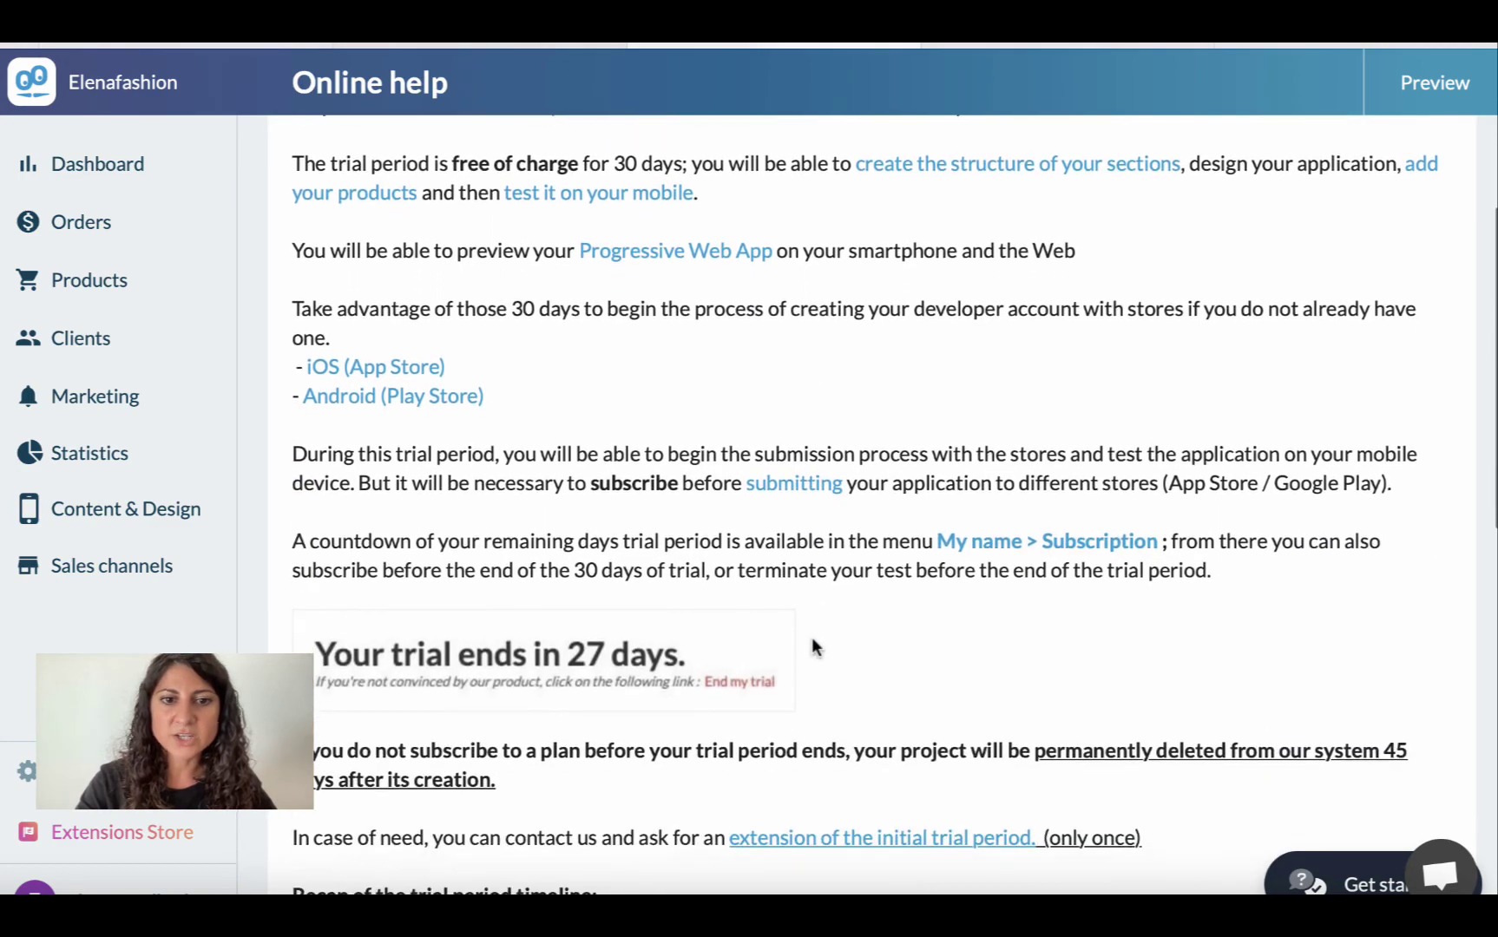
pyautogui.scroll(-6, 813, 646)
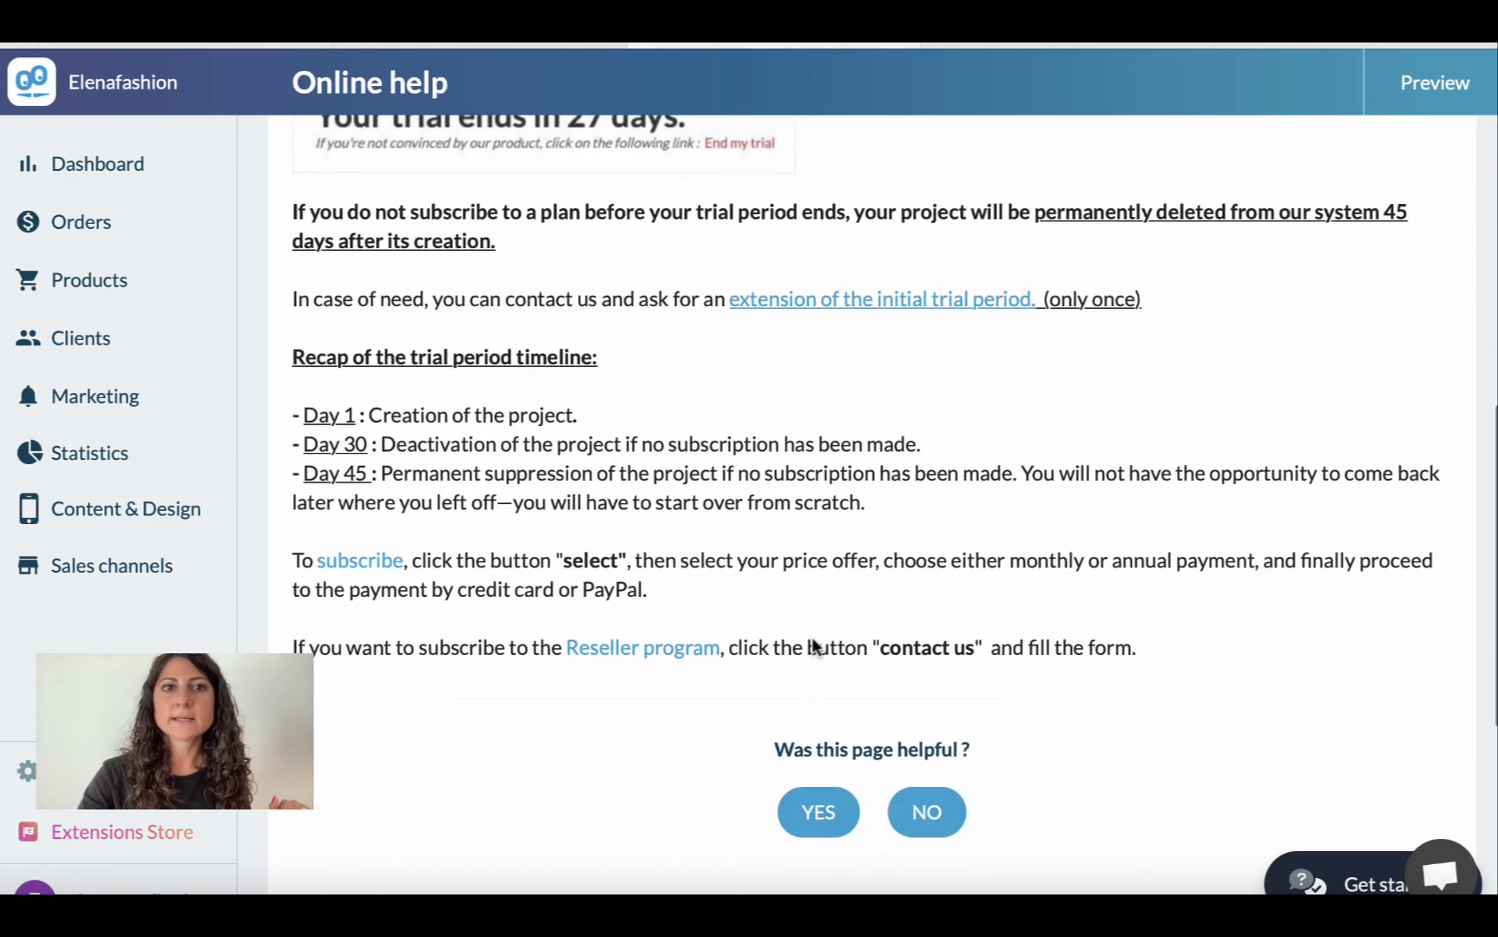
pyautogui.scroll(-3, 814, 647)
pyautogui.scroll(2, 810, 633)
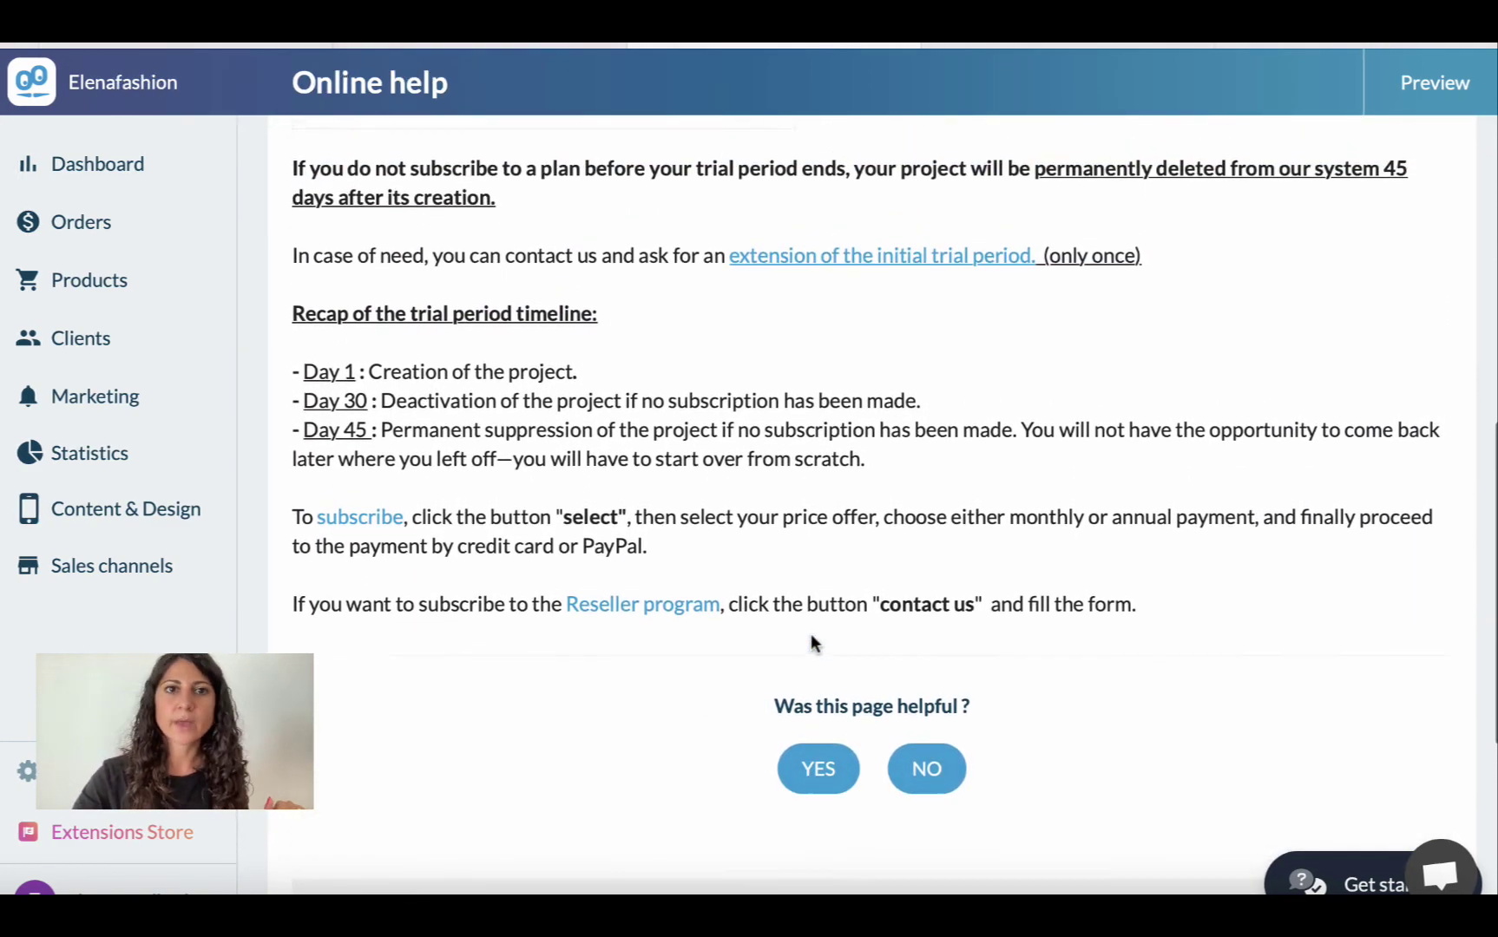
# Return to the Help center and open the Contact Support form
pyautogui.press('Home')
pyautogui.hotkey('alt', 'Left')
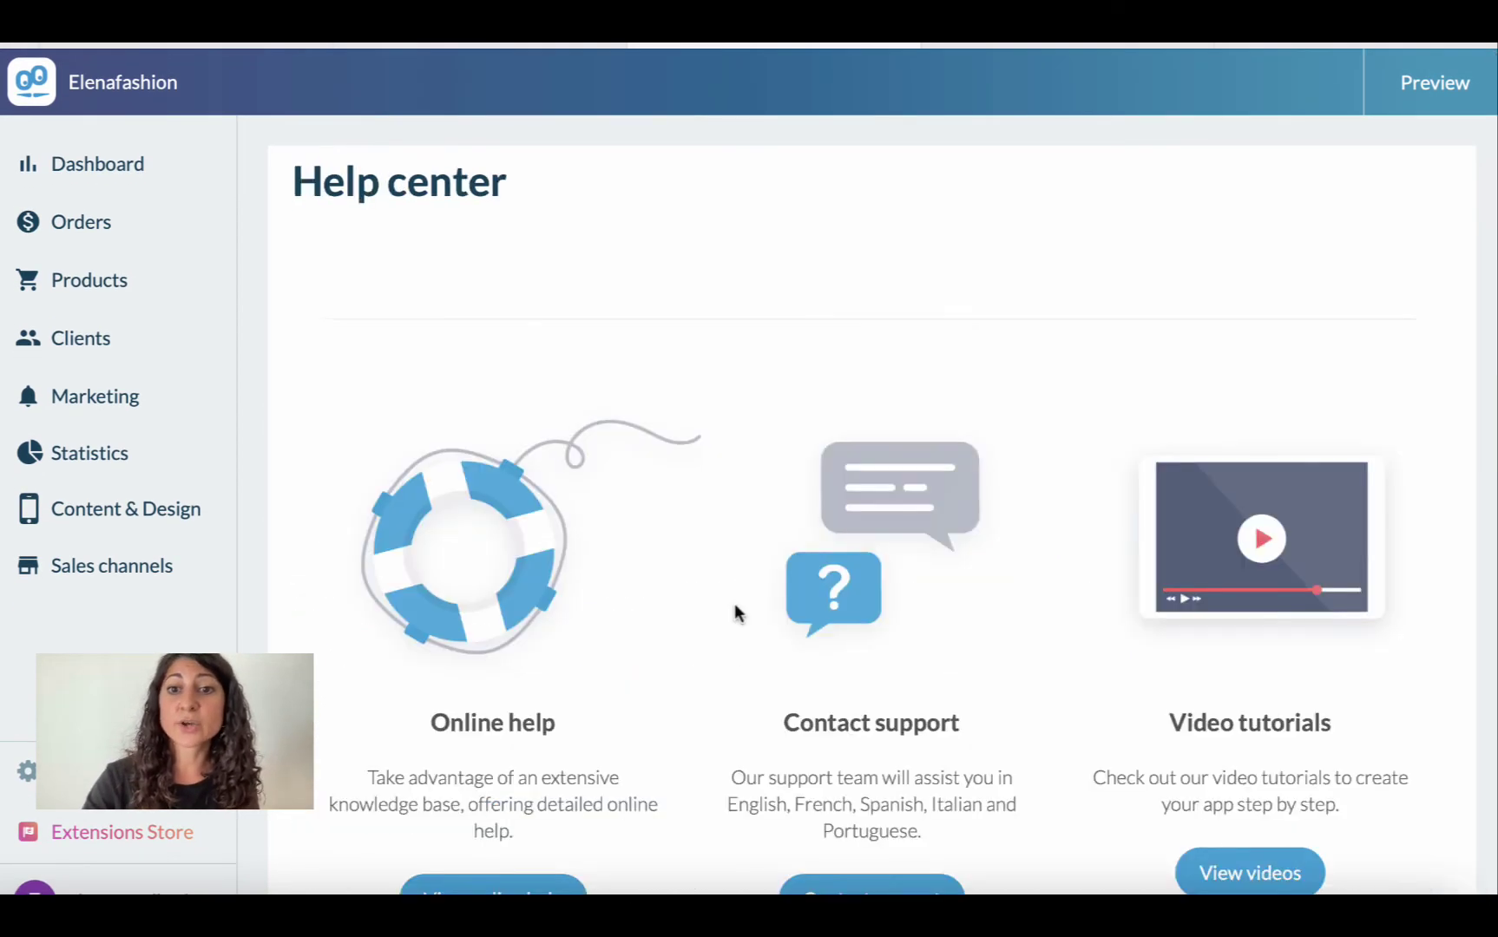
pyautogui.scroll(-1, 993, 746)
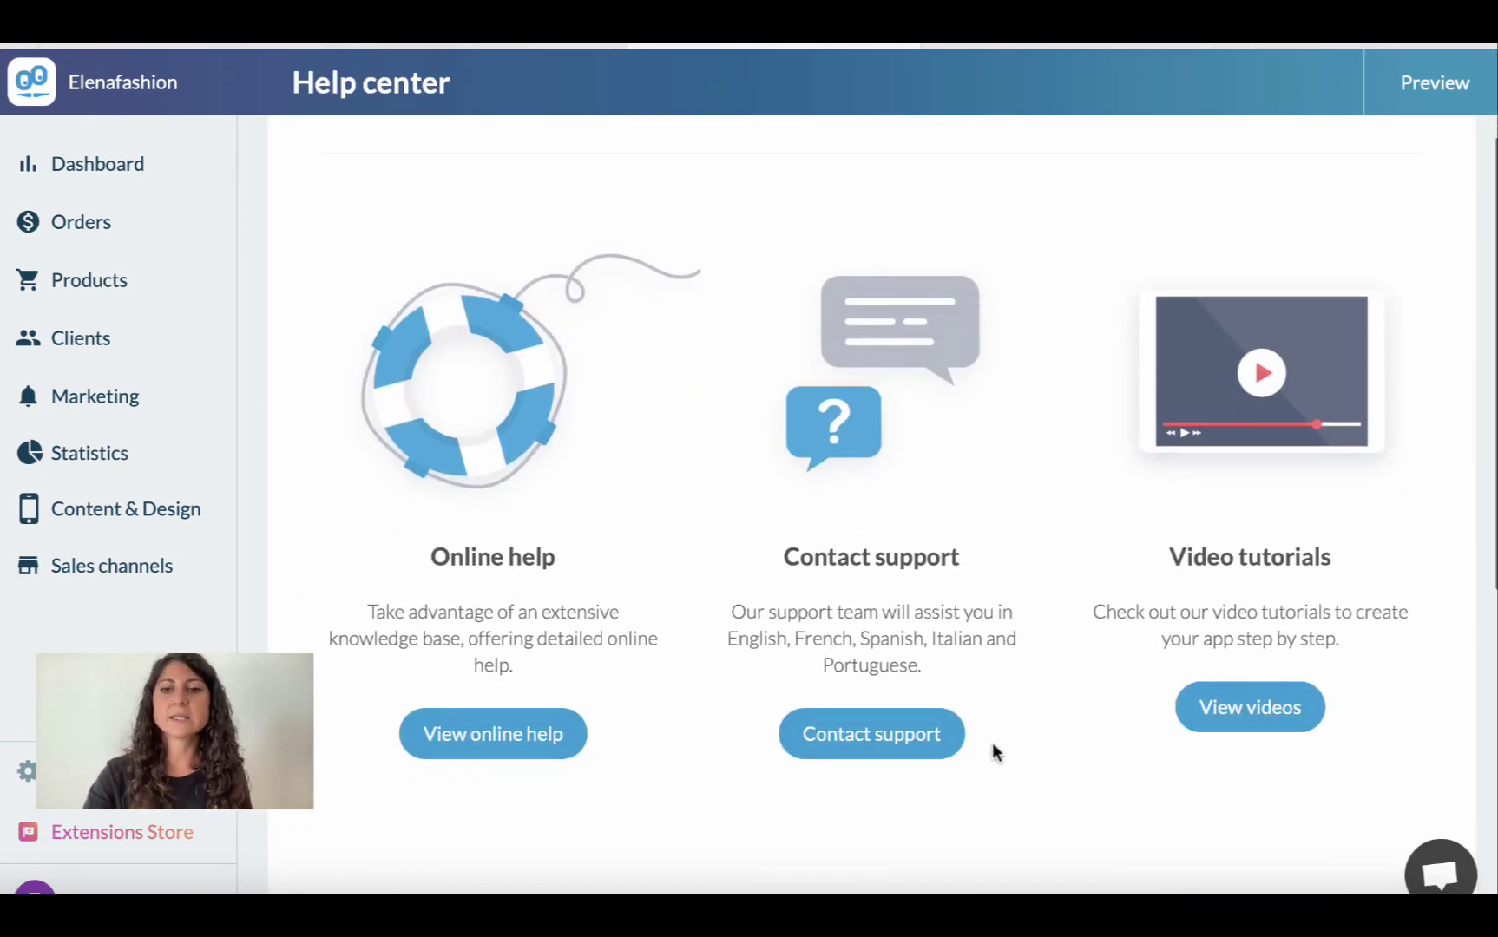
pyautogui.scroll(-1, 993, 747)
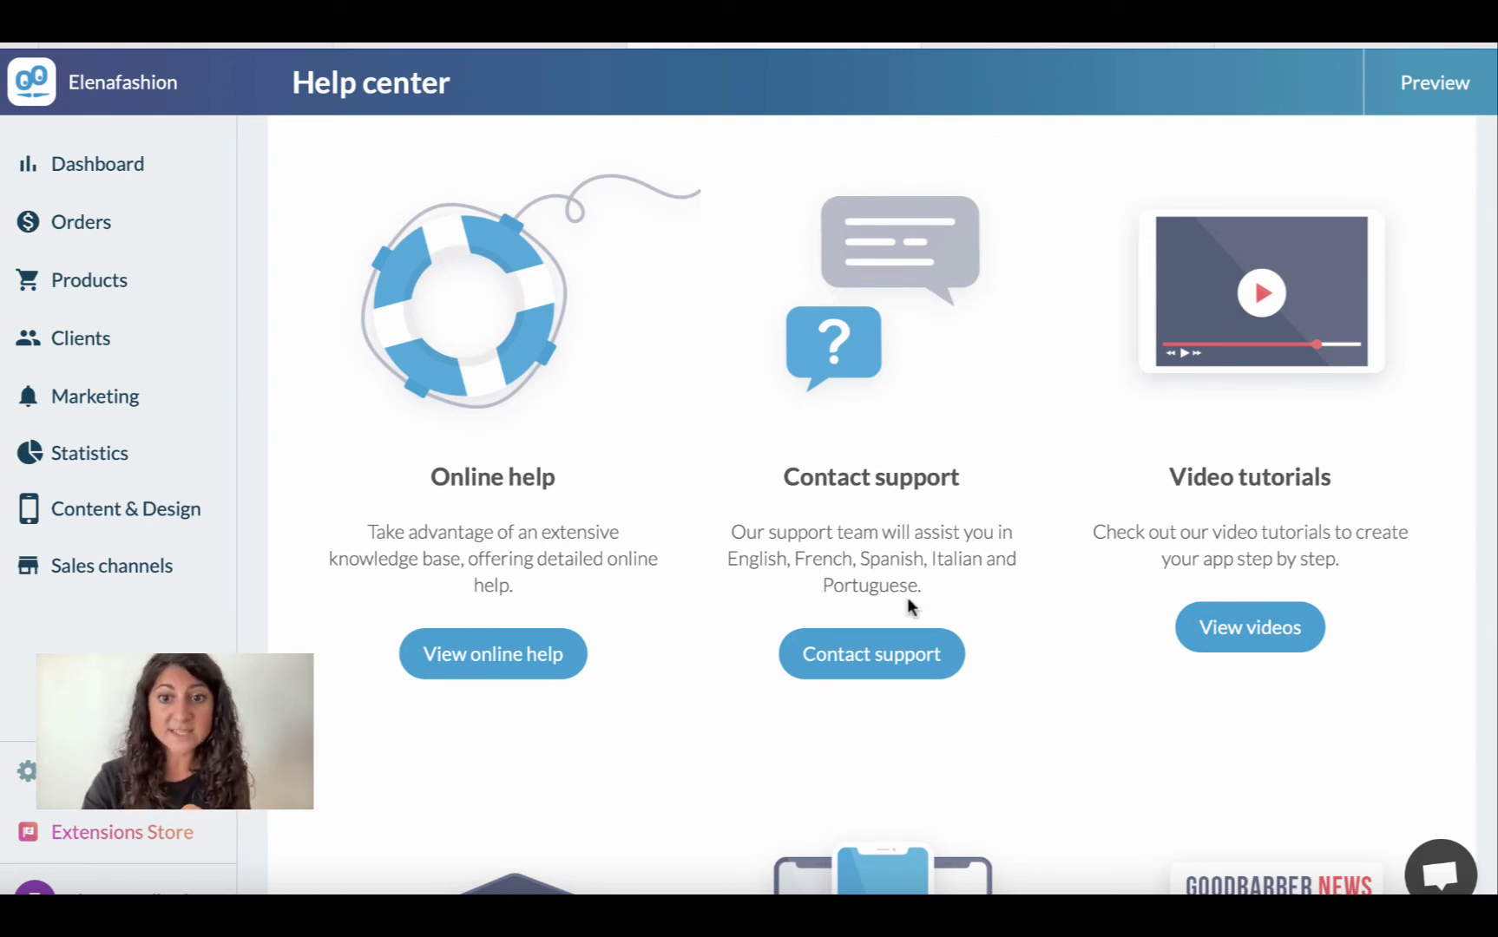
pyautogui.click(892, 665)
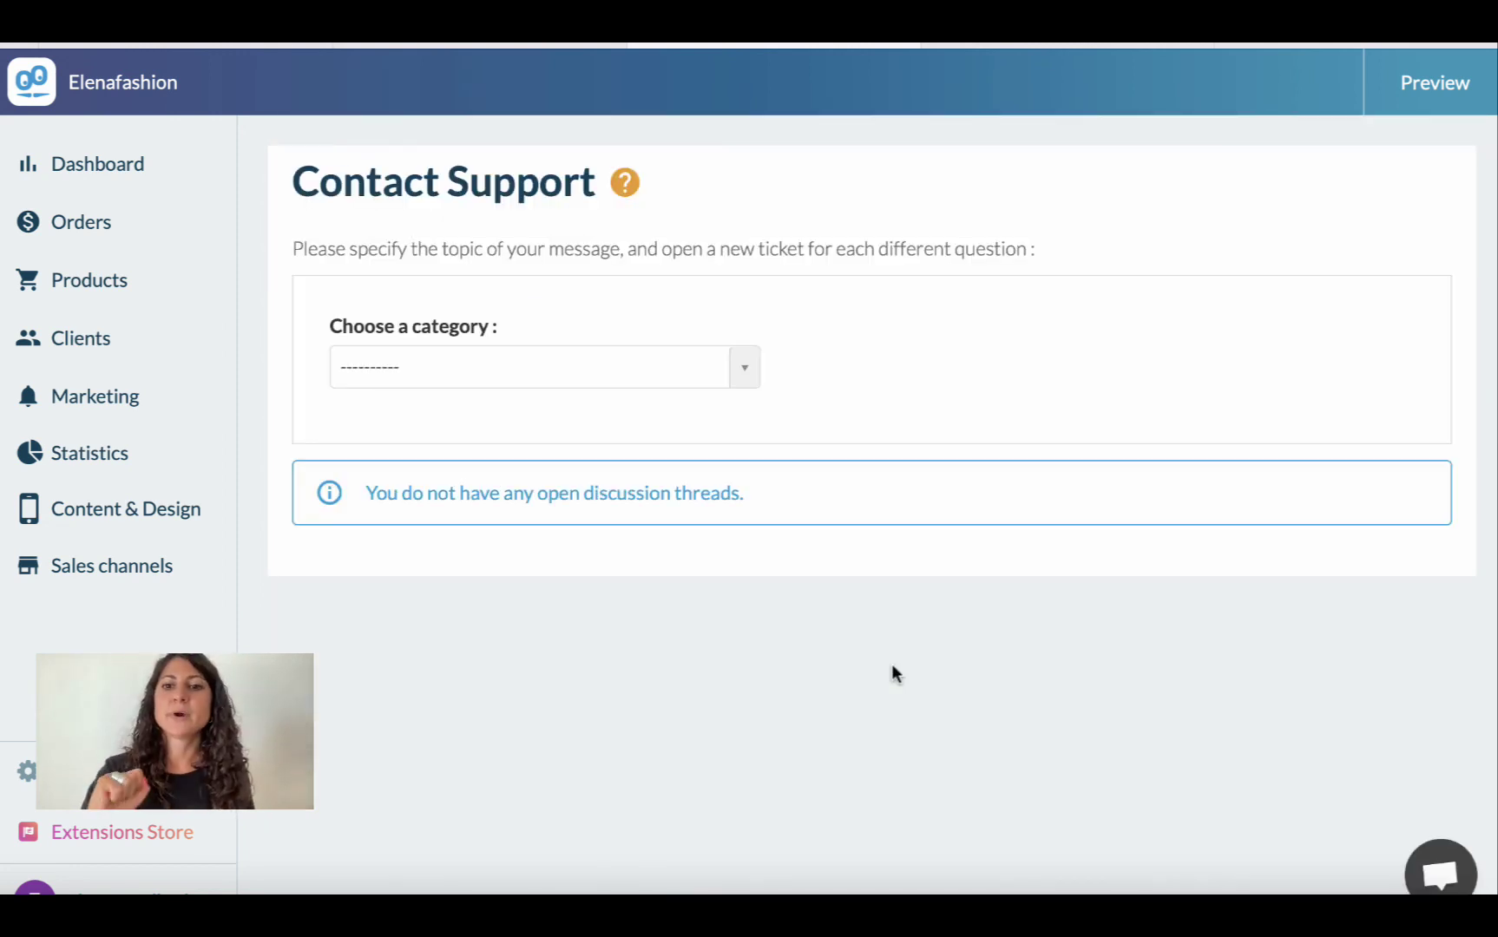
# Open a support ticket form for Test, Publication, Update with sub-category Publication of the Web App, and review its message and attachment fields
pyautogui.click(637, 370)
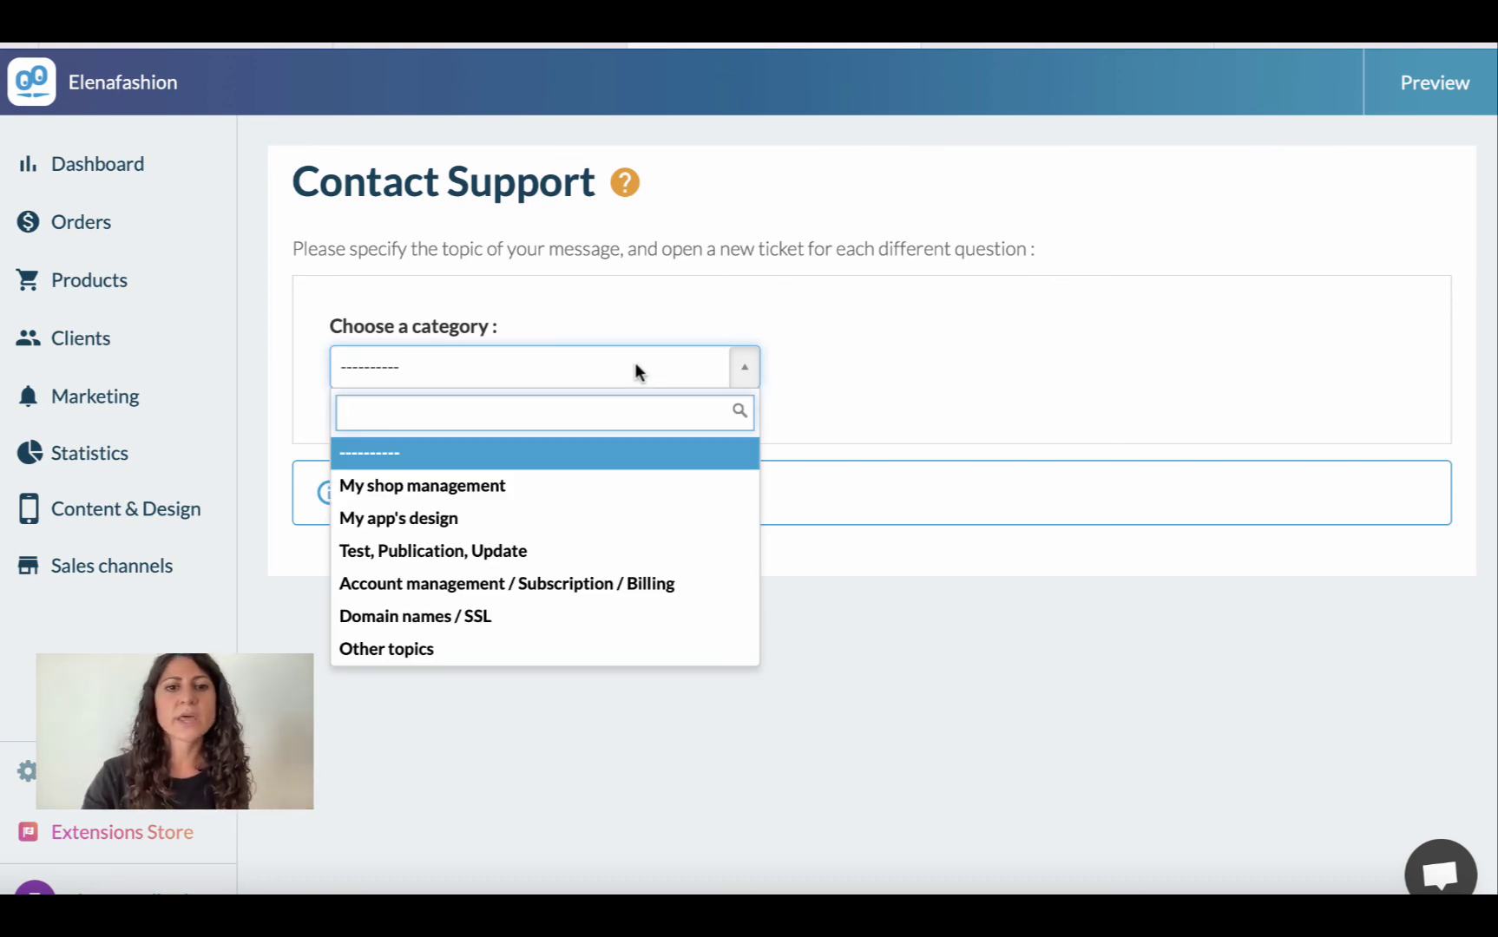
pyautogui.click(628, 552)
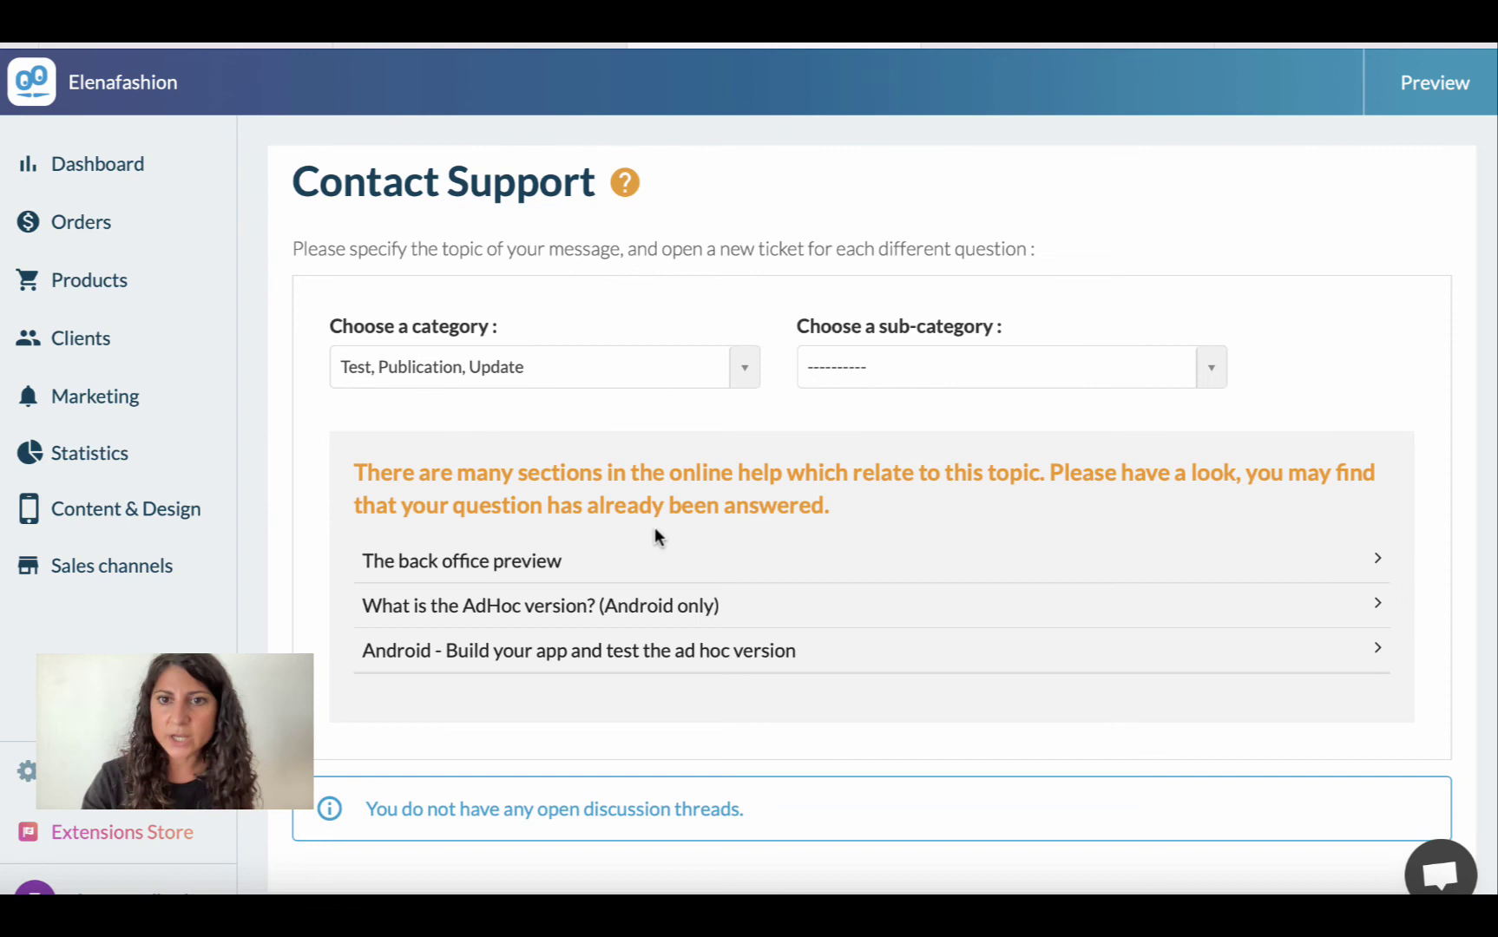
pyautogui.click(872, 375)
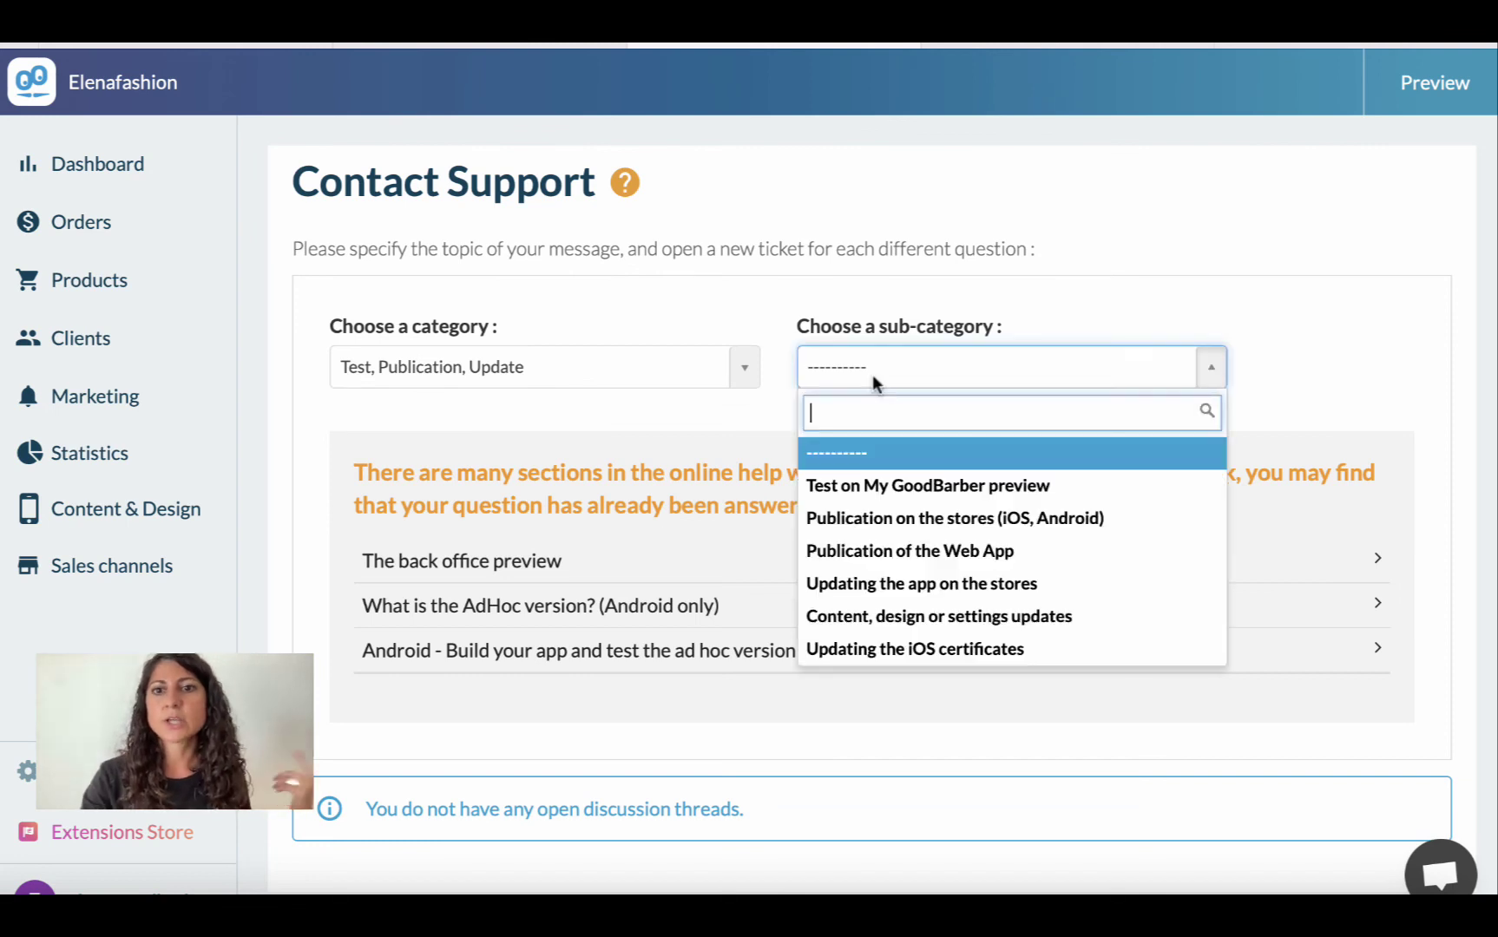
pyautogui.click(1038, 556)
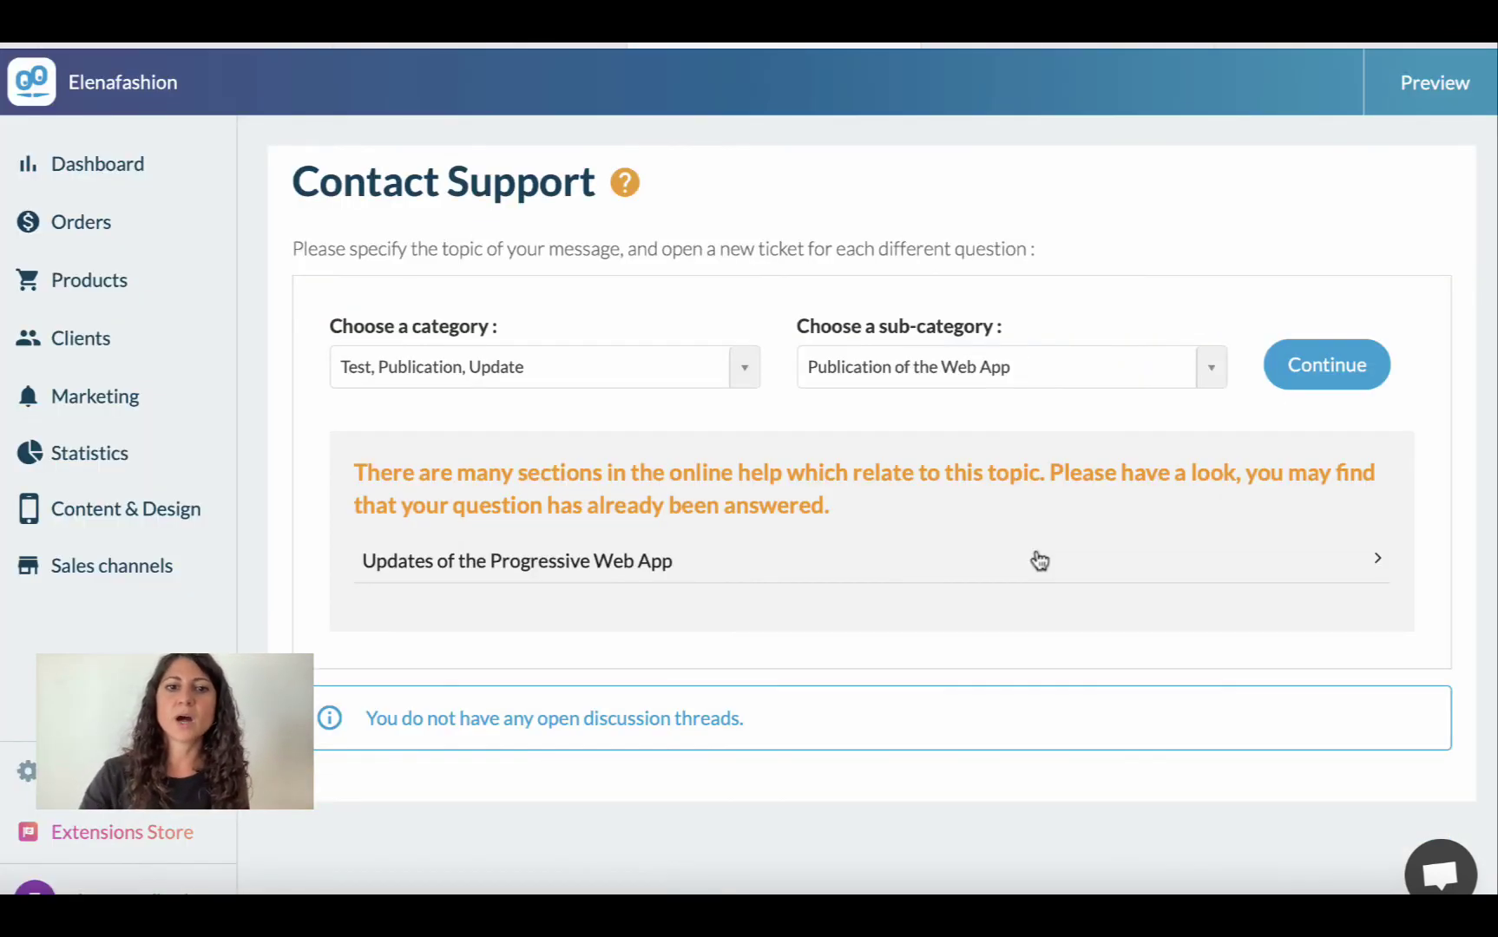
pyautogui.click(1314, 370)
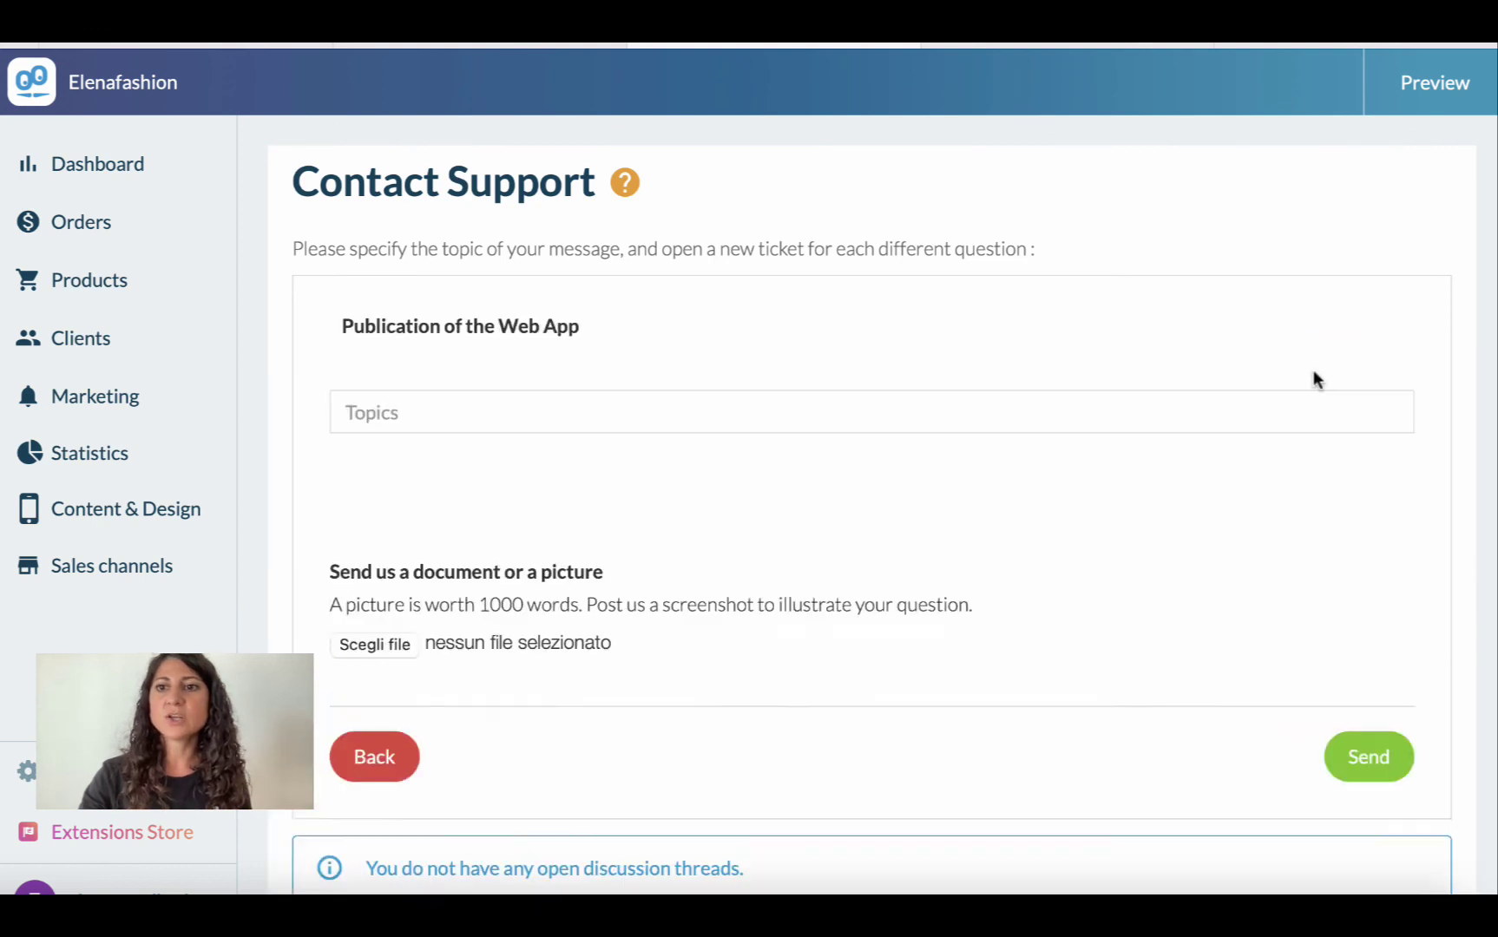
pyautogui.scroll(-5, 1012, 558)
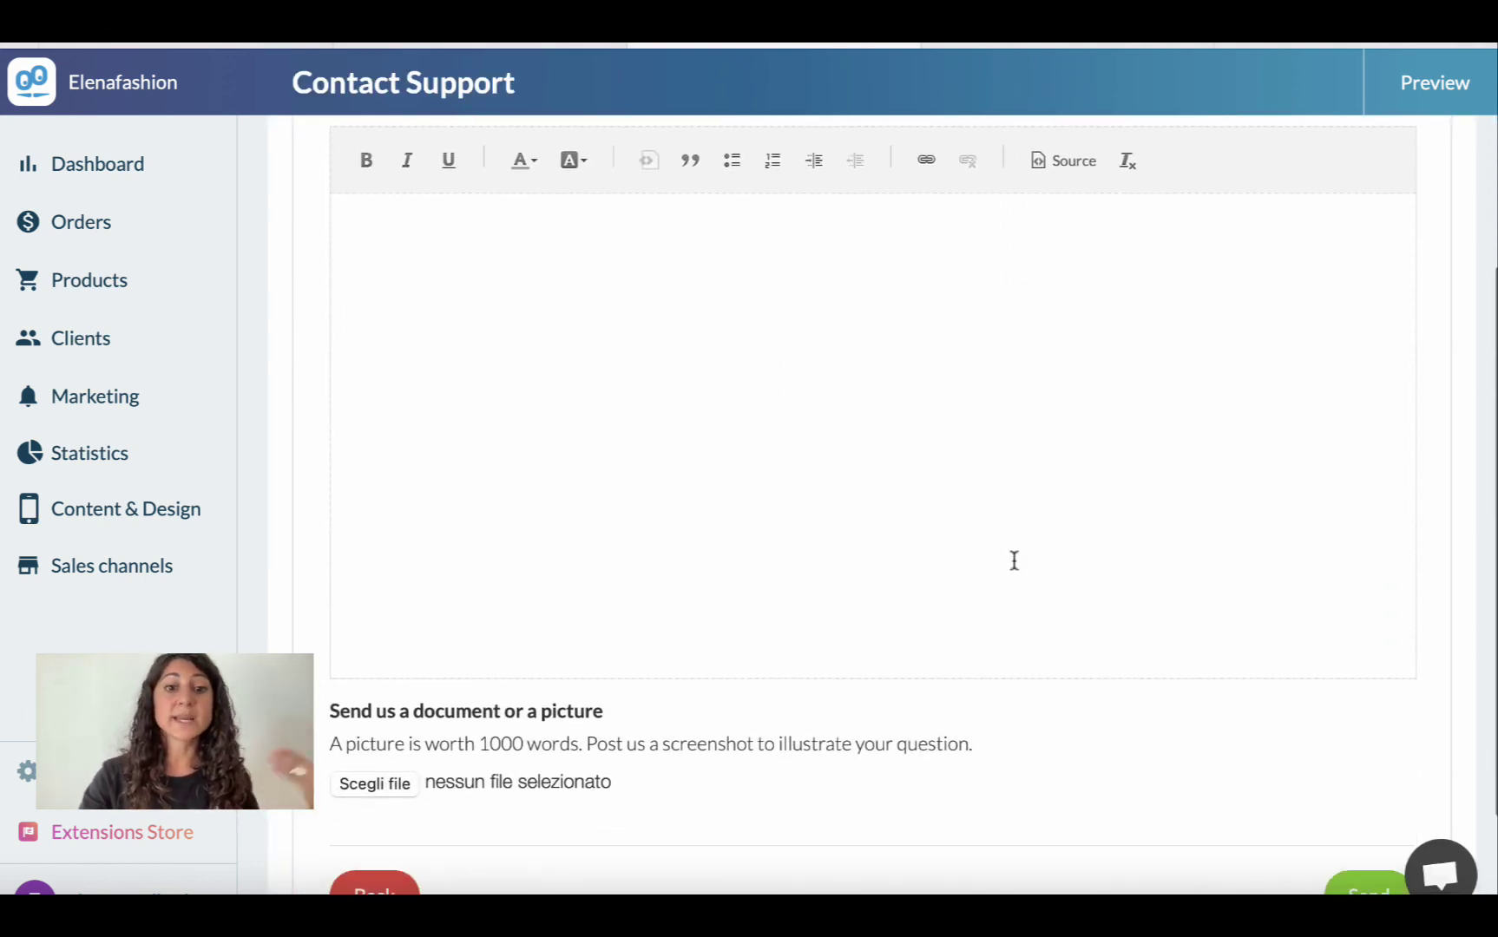
# Return to the Help center and review its other resources, including Video tutorials, GB Academy, Showcases and Blog
pyautogui.scroll(5, 570, 736)
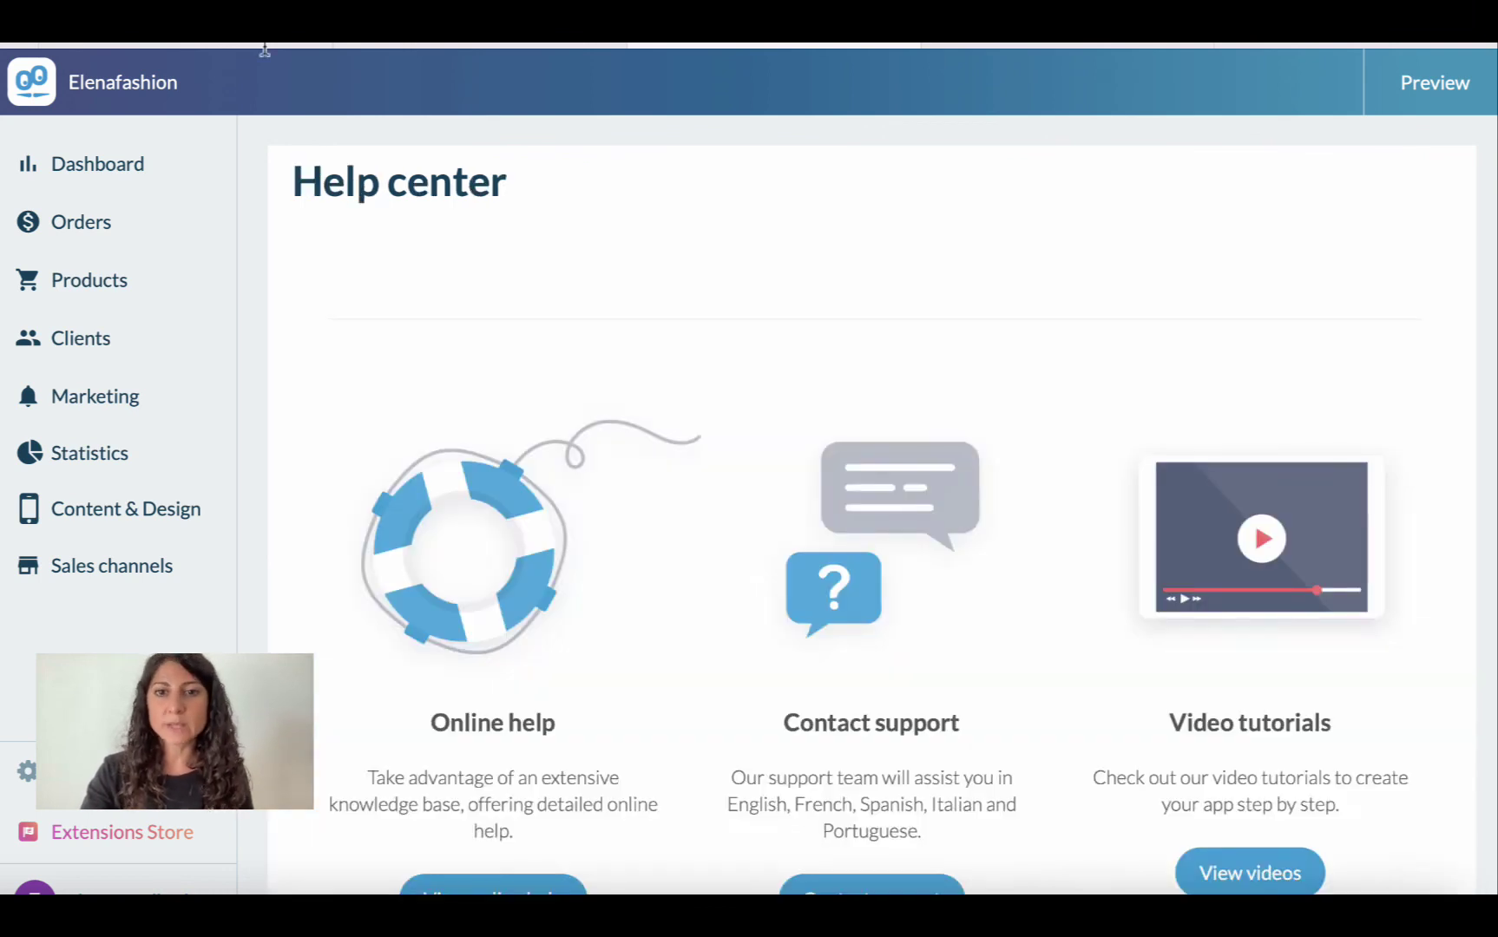
pyautogui.scroll(-3, 692, 504)
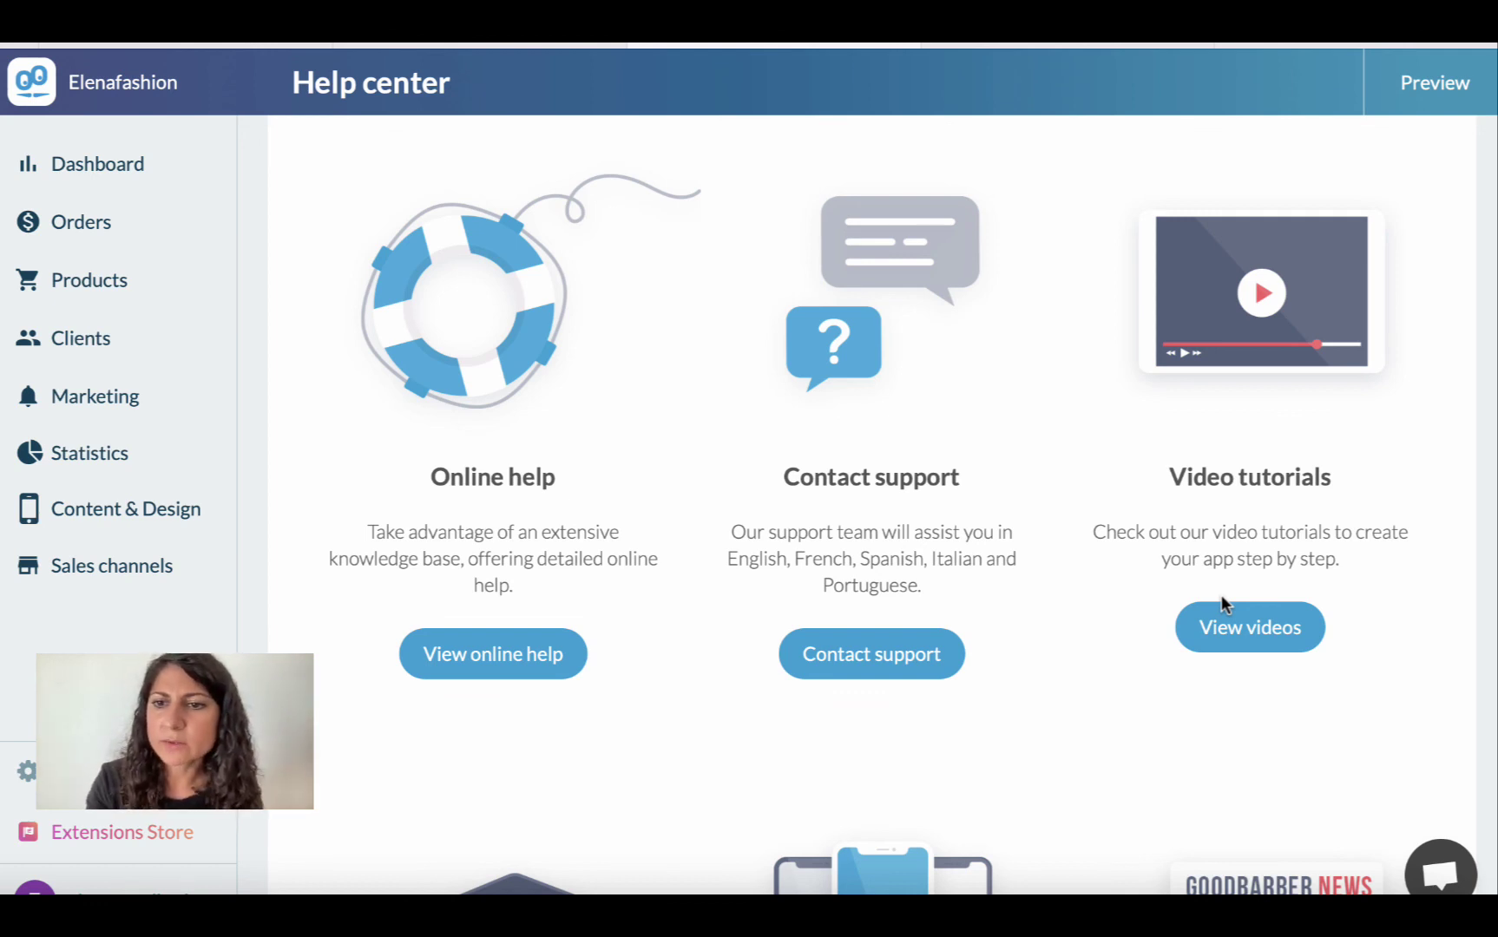
pyautogui.scroll(-4, 953, 595)
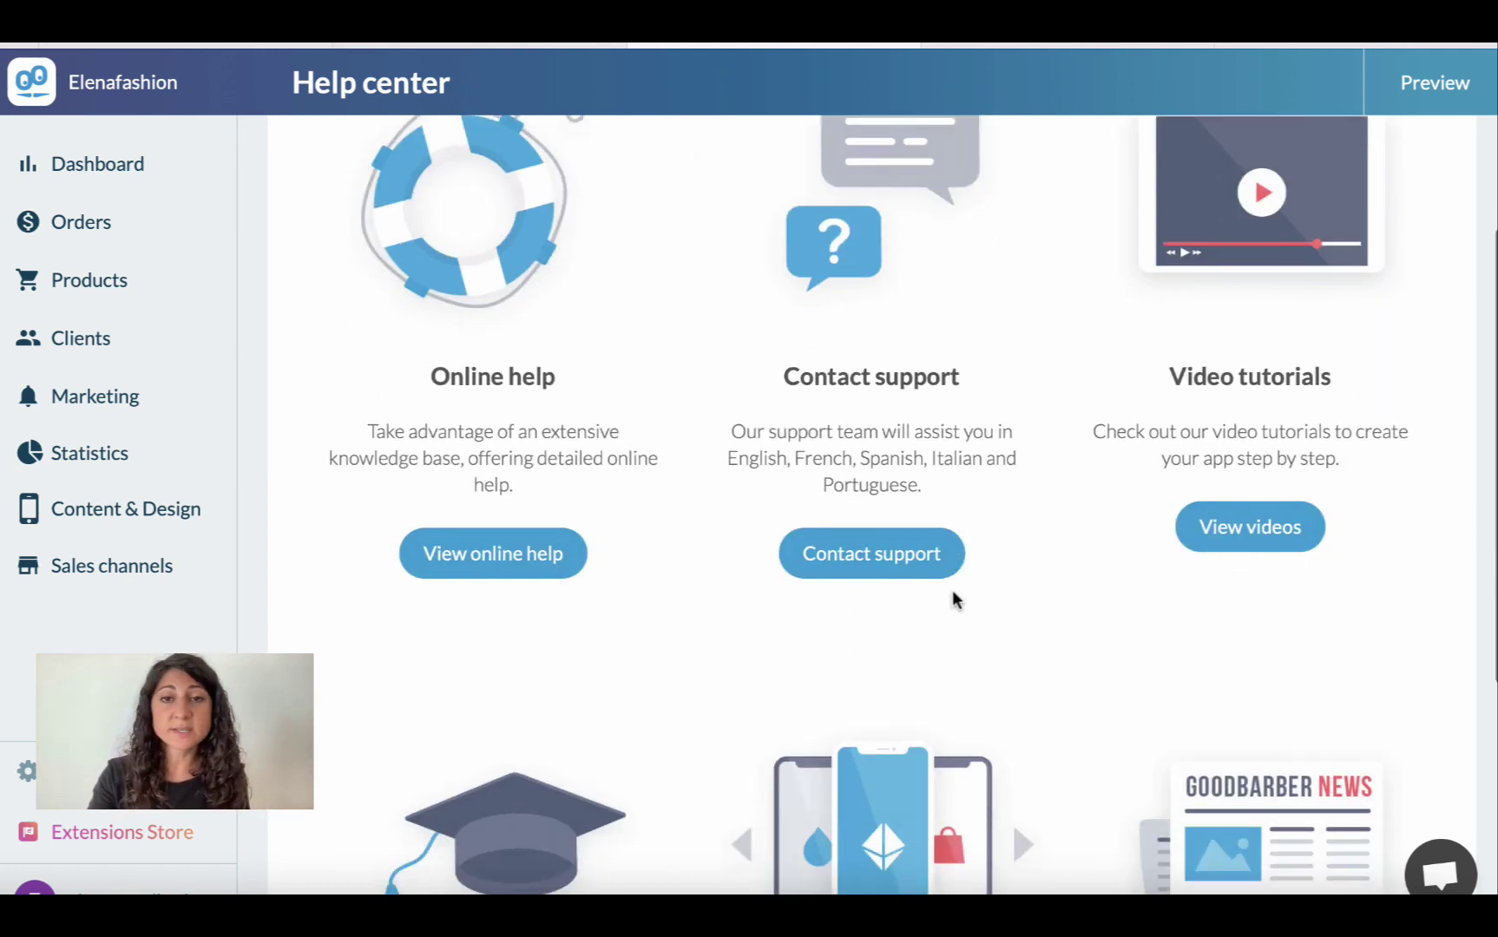
pyautogui.scroll(-4, 953, 599)
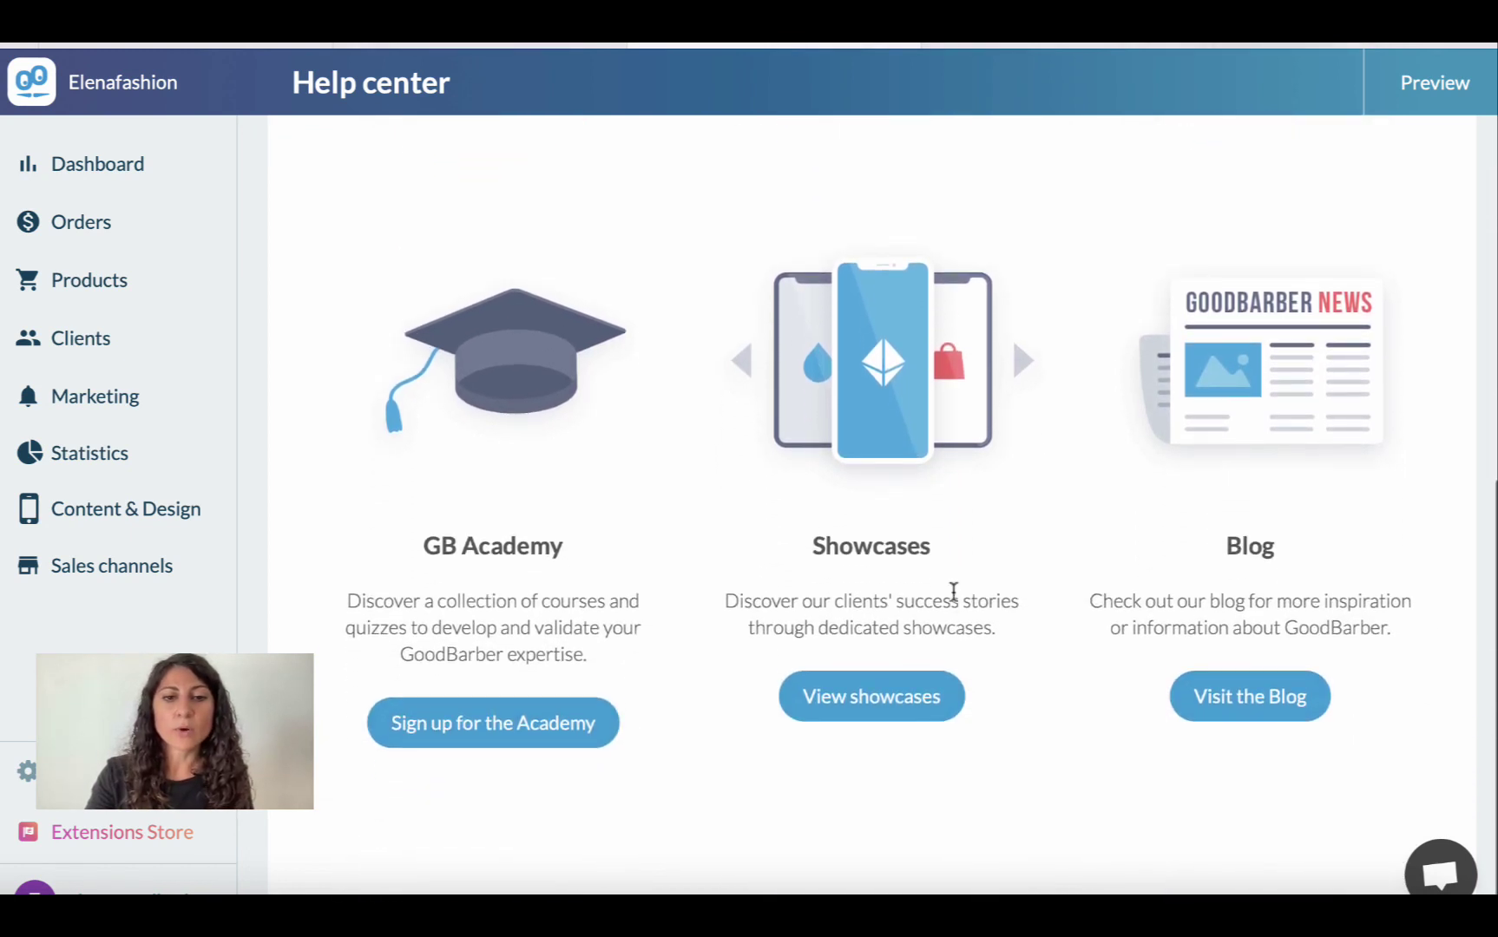